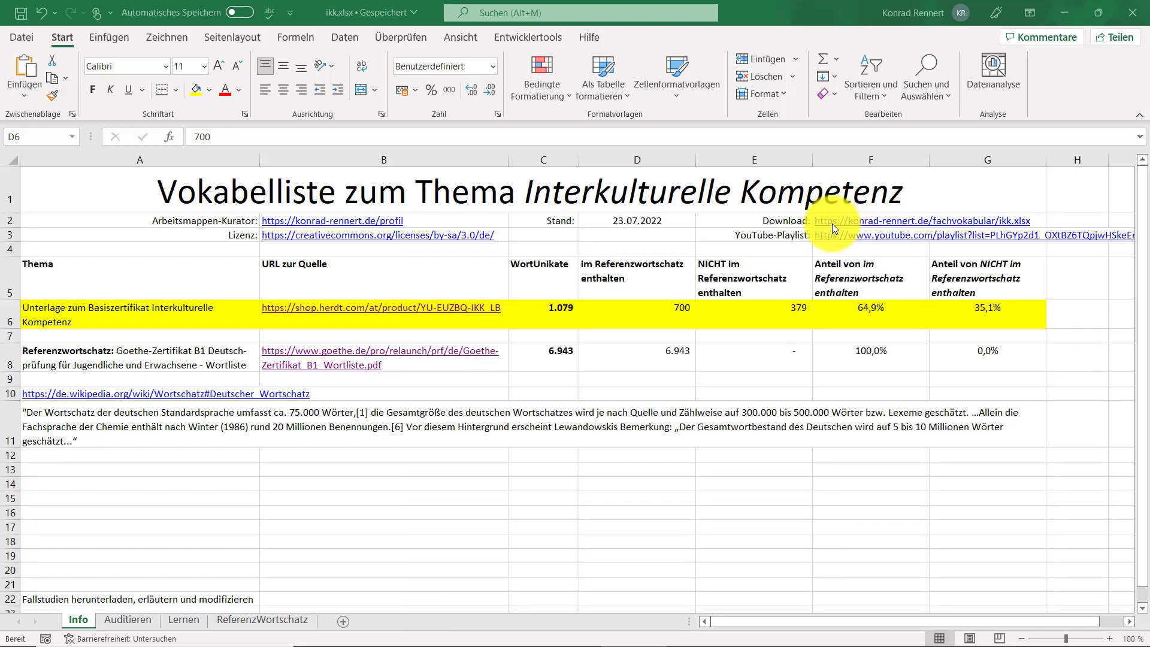
Step: Select the workbook's download link in F2 and look through the Auditieren, Lernen and ReferenzWortschatz sheets, ending on the Info sheet
left_click(800, 219)
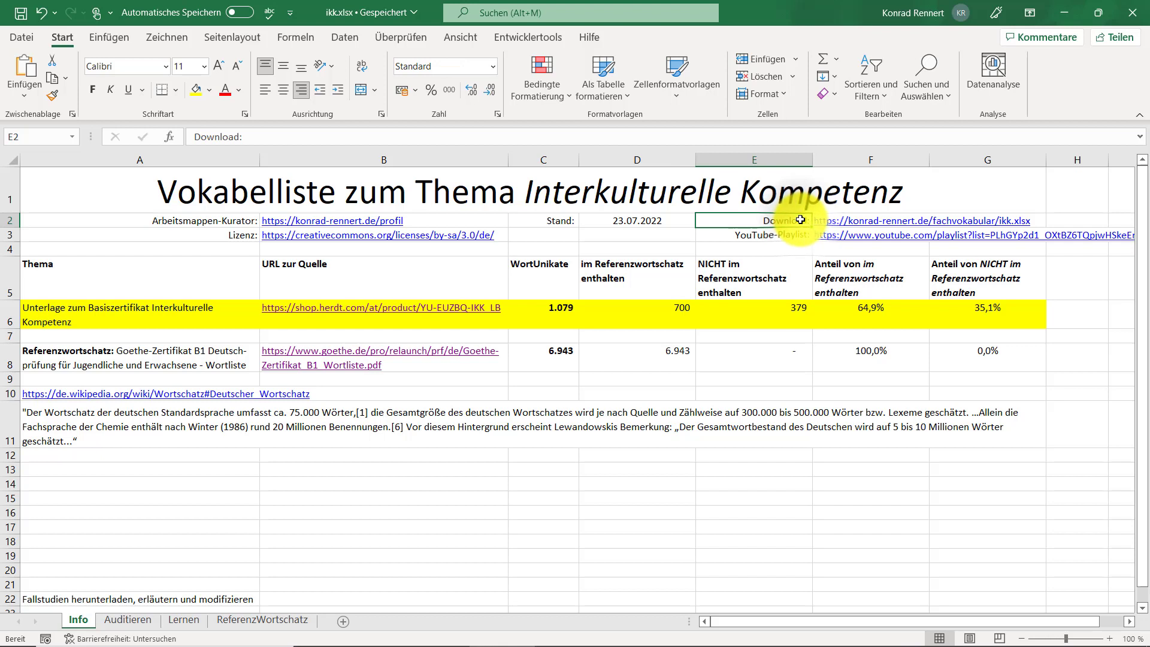
key("Right")
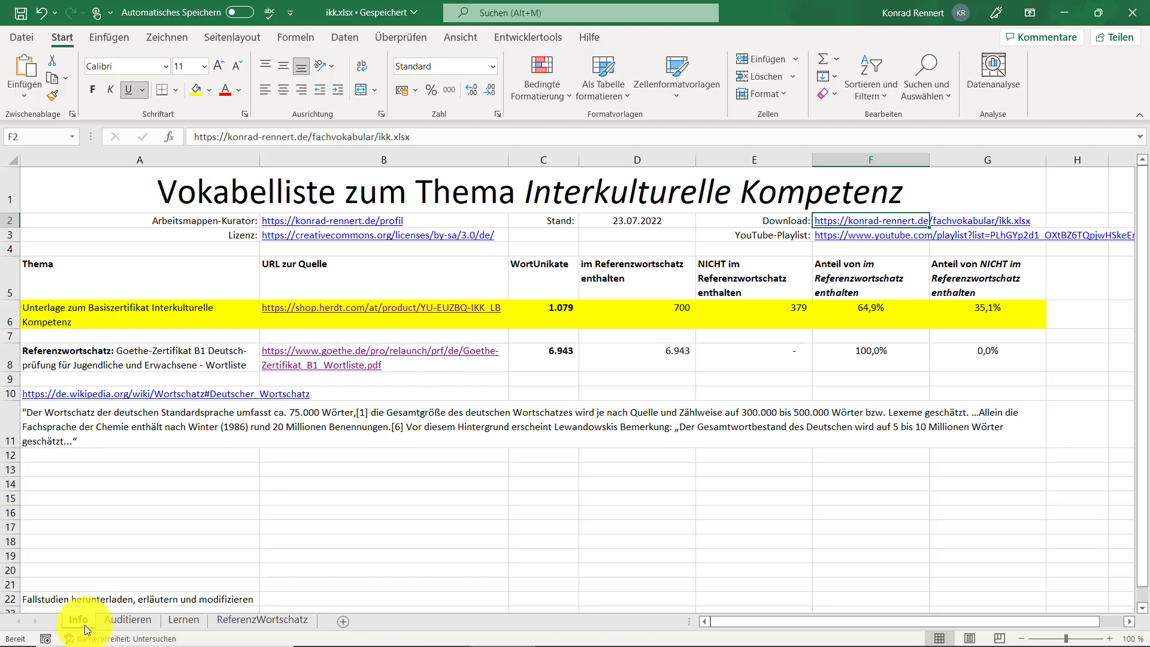
left_click(127, 617)
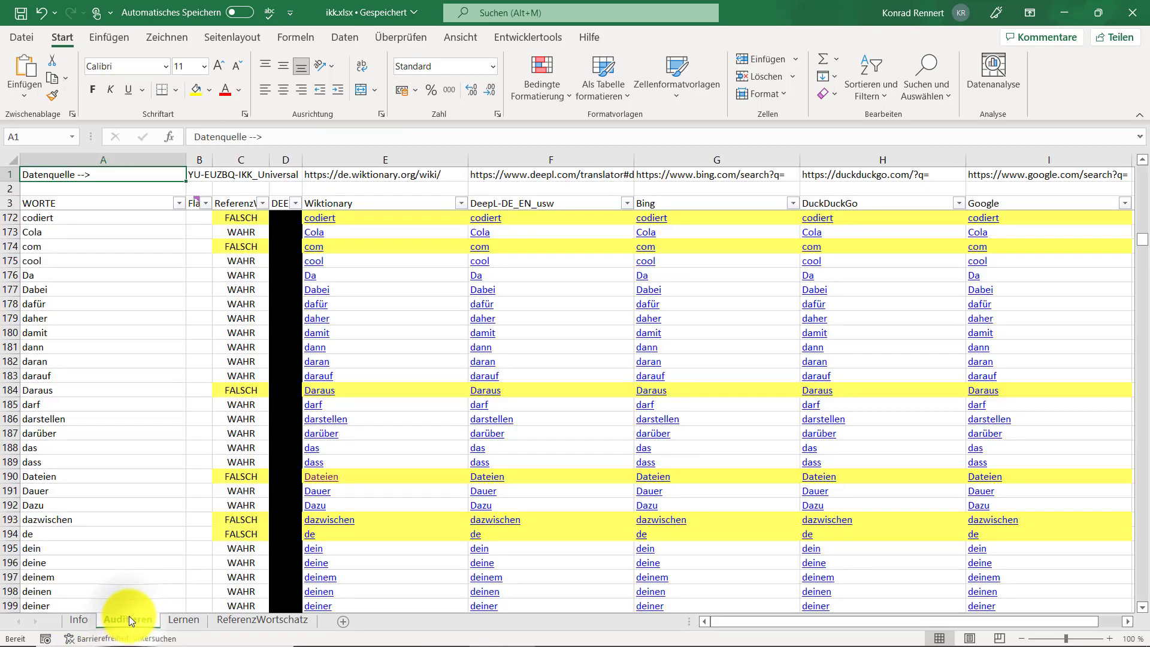
left_click(191, 621)
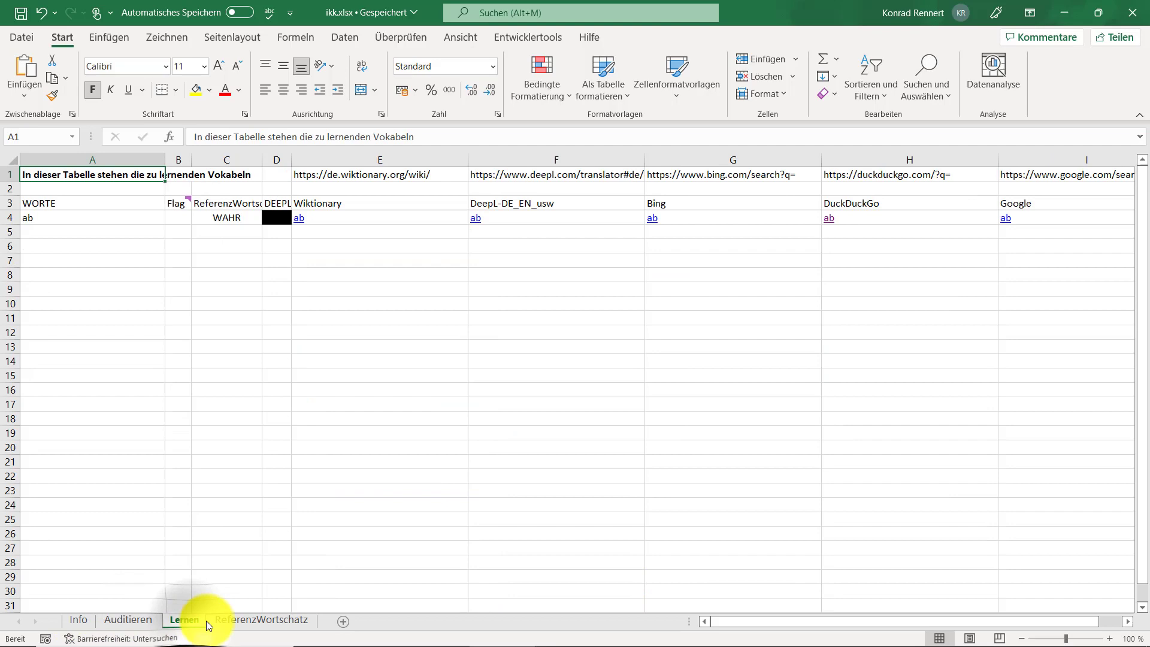
left_click(249, 620)
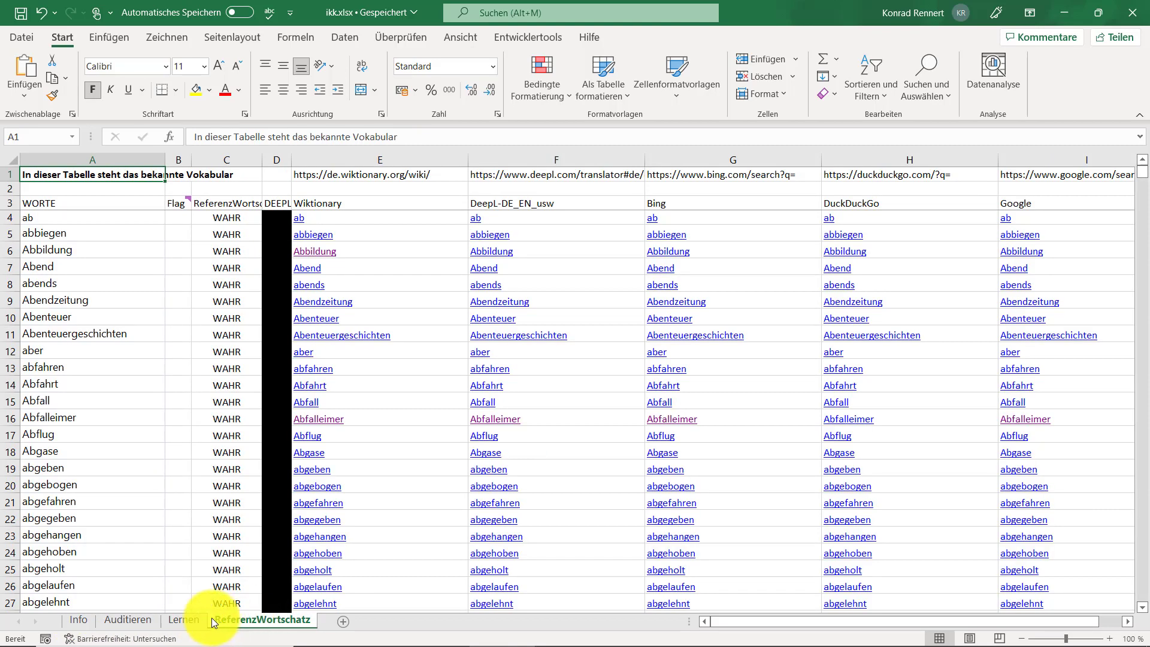
left_click(70, 616)
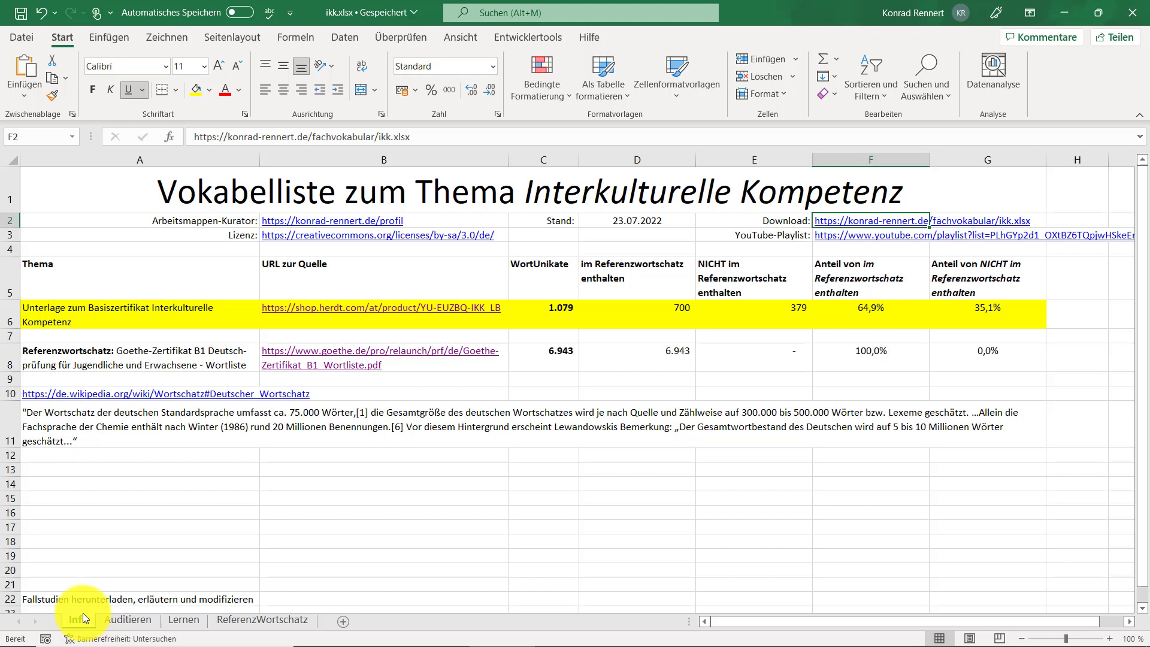
Step: View the HERDT shop page linked as the source of the Basiszertifikat material in the browser, and return to the Excel workbook
left_click(343, 309)
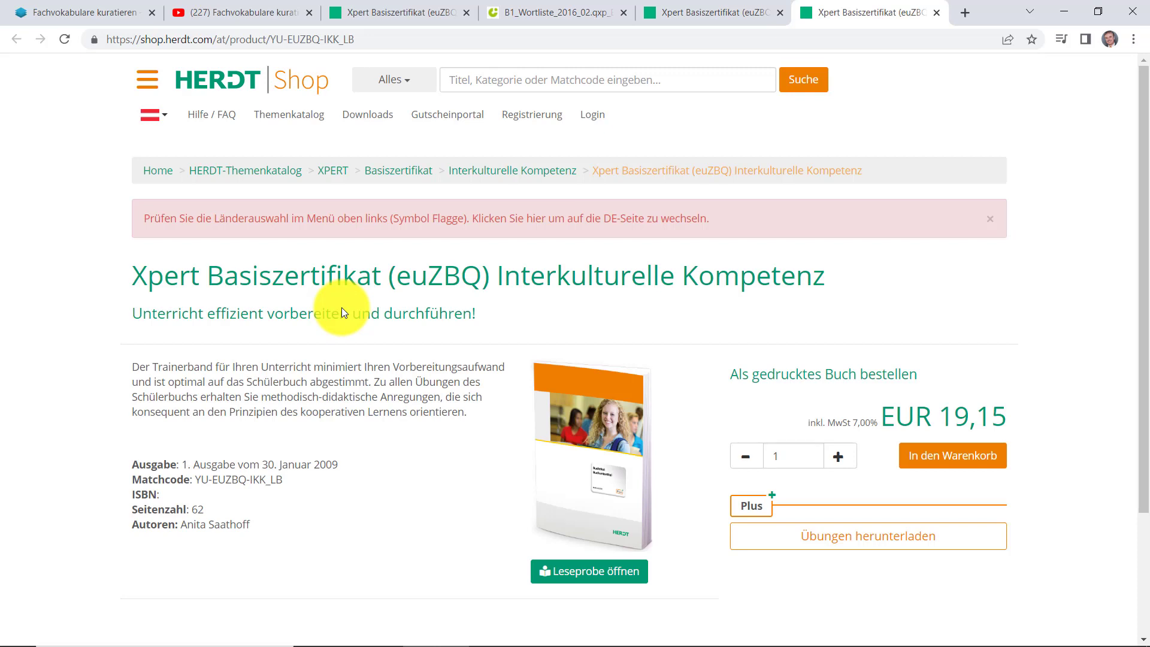
left_click(1067, 23)
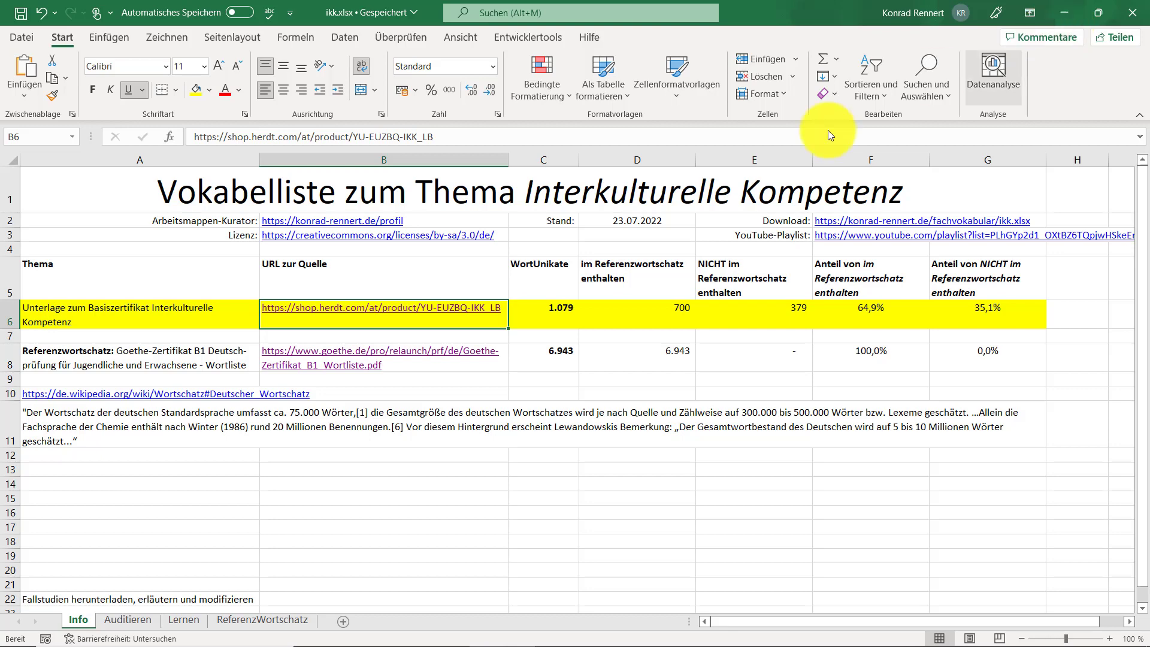
Step: Examine page 35 of the linked Goethe B1 word list in the browser, and check the reference vocabulary's counts in C8 and D8 in Excel
left_click(329, 356)
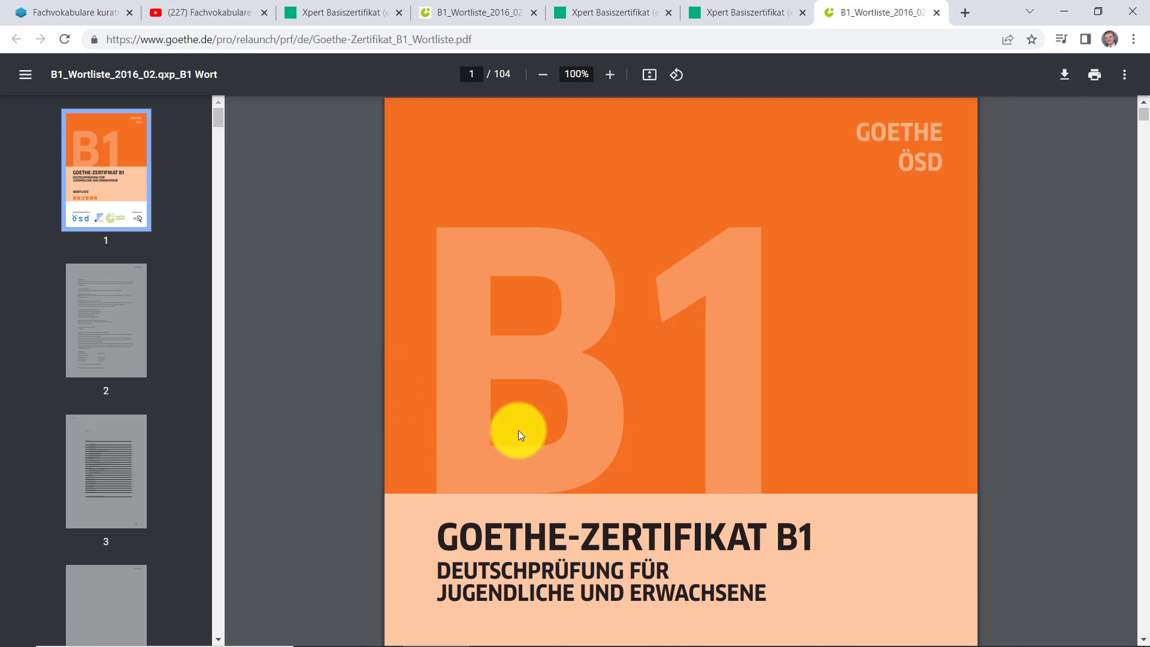
scroll(519, 430, "down", 6)
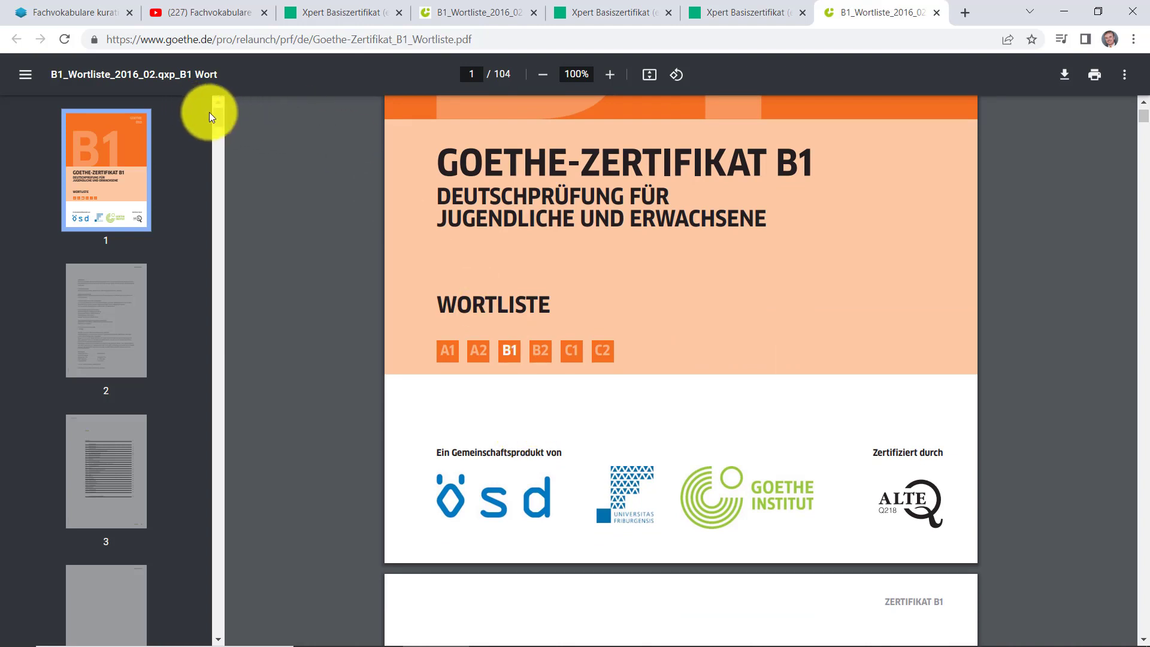
left_click_drag(215, 117, 218, 288)
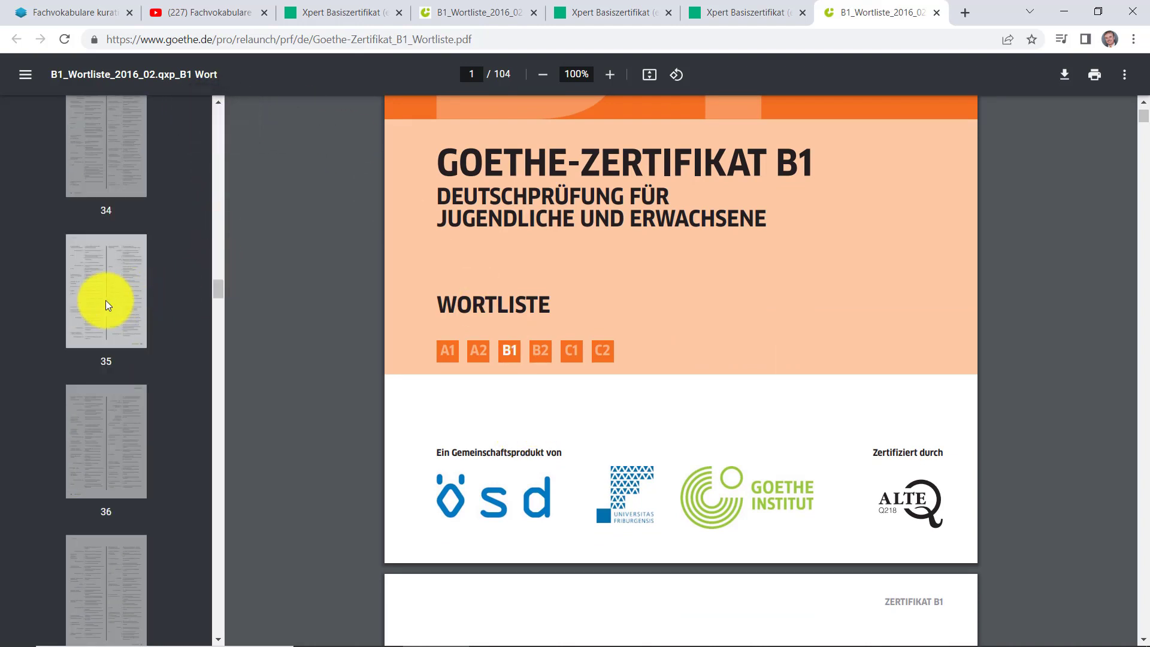
left_click(96, 305)
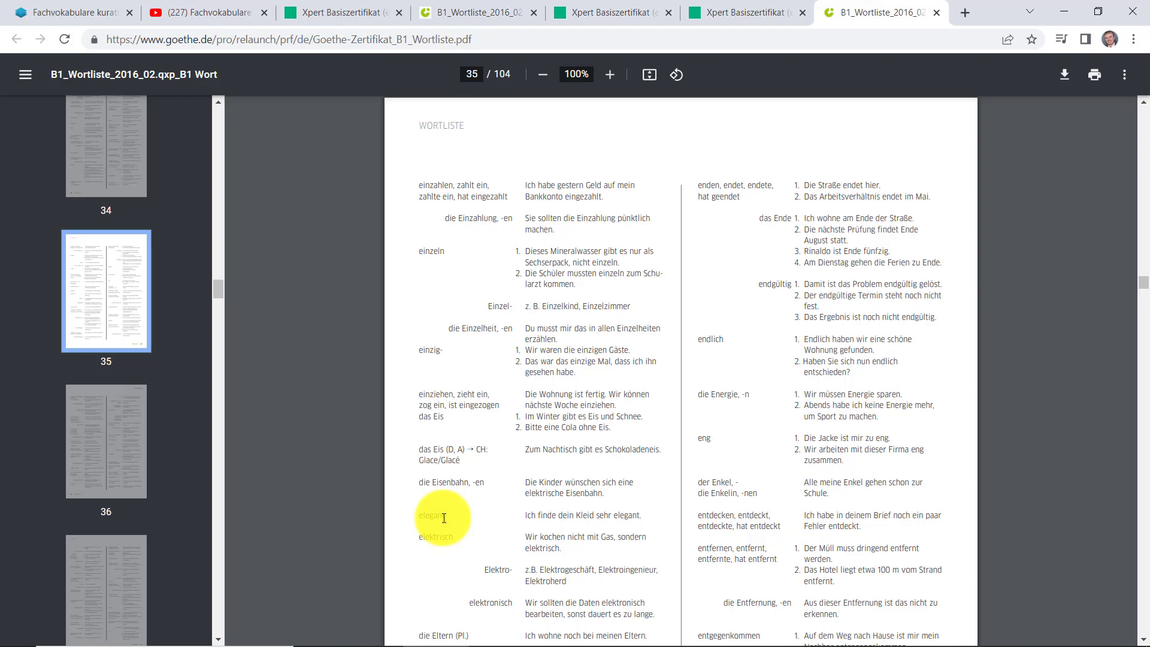
mouse_move(727, 643)
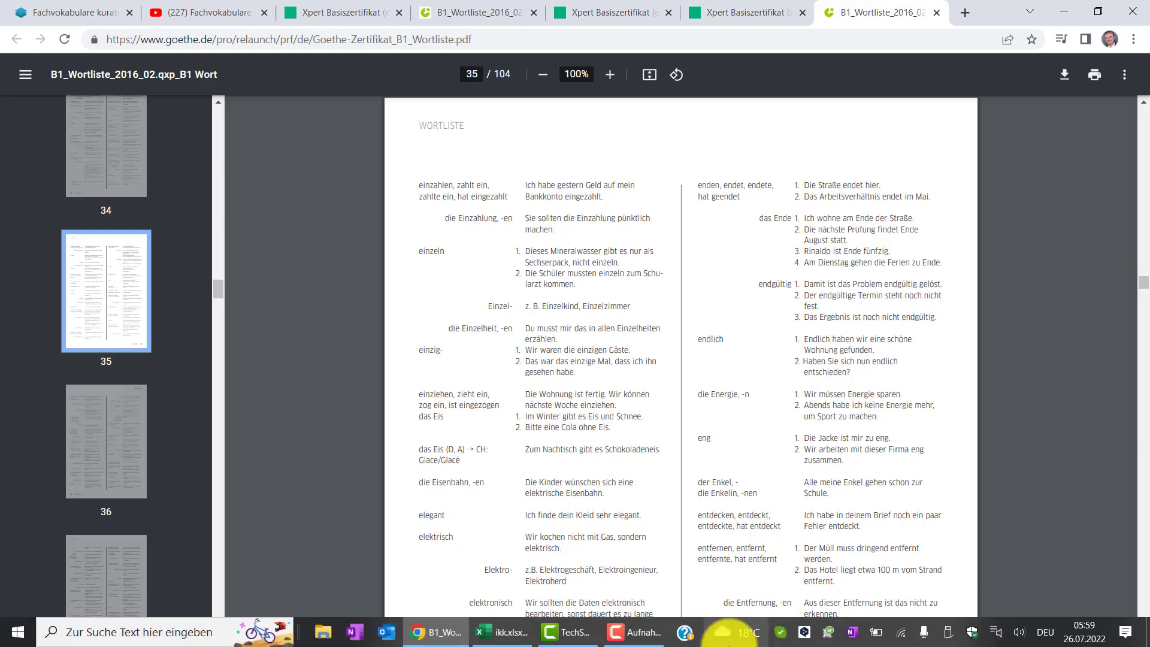
key("alt+Tab")
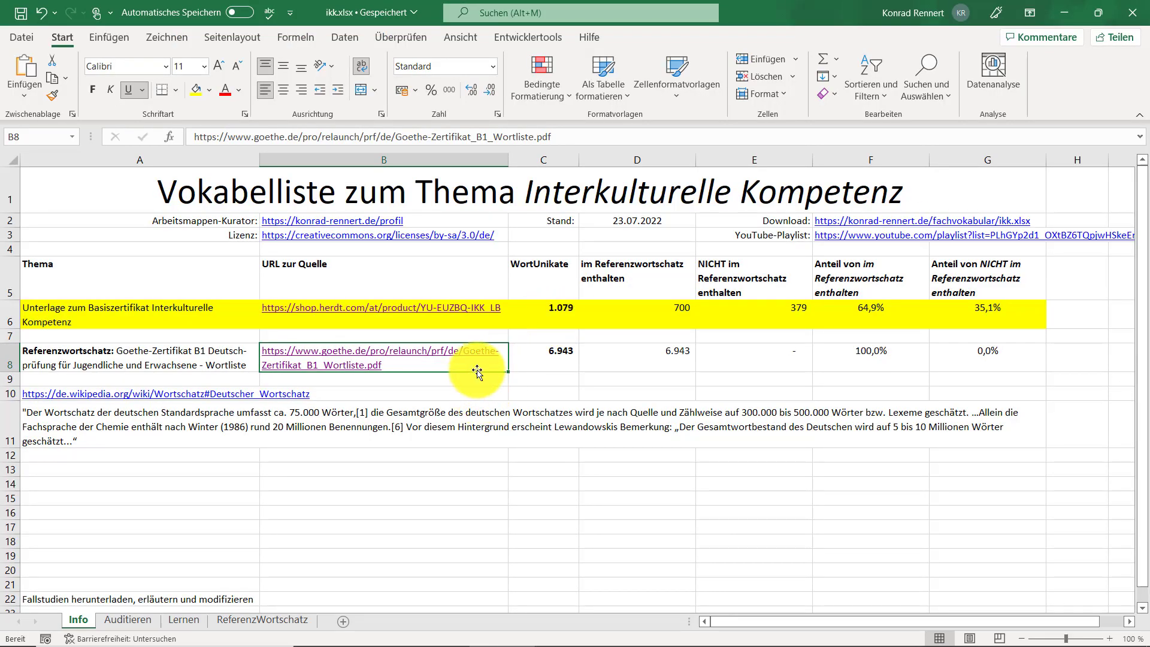
left_click(563, 367)
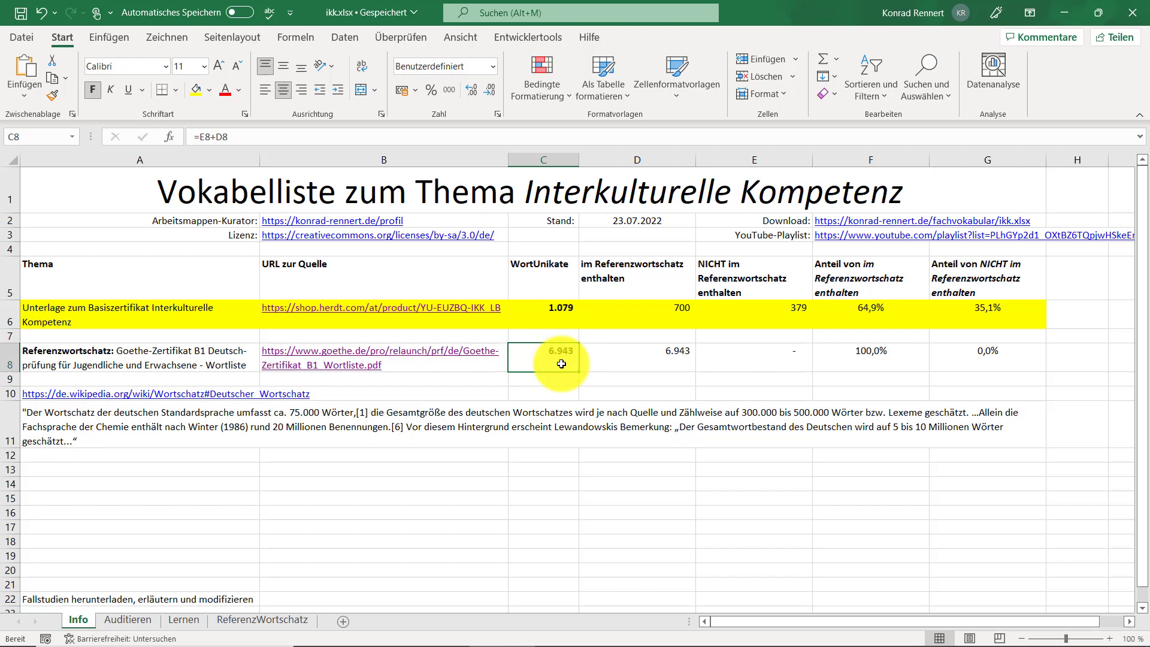
left_click(651, 368)
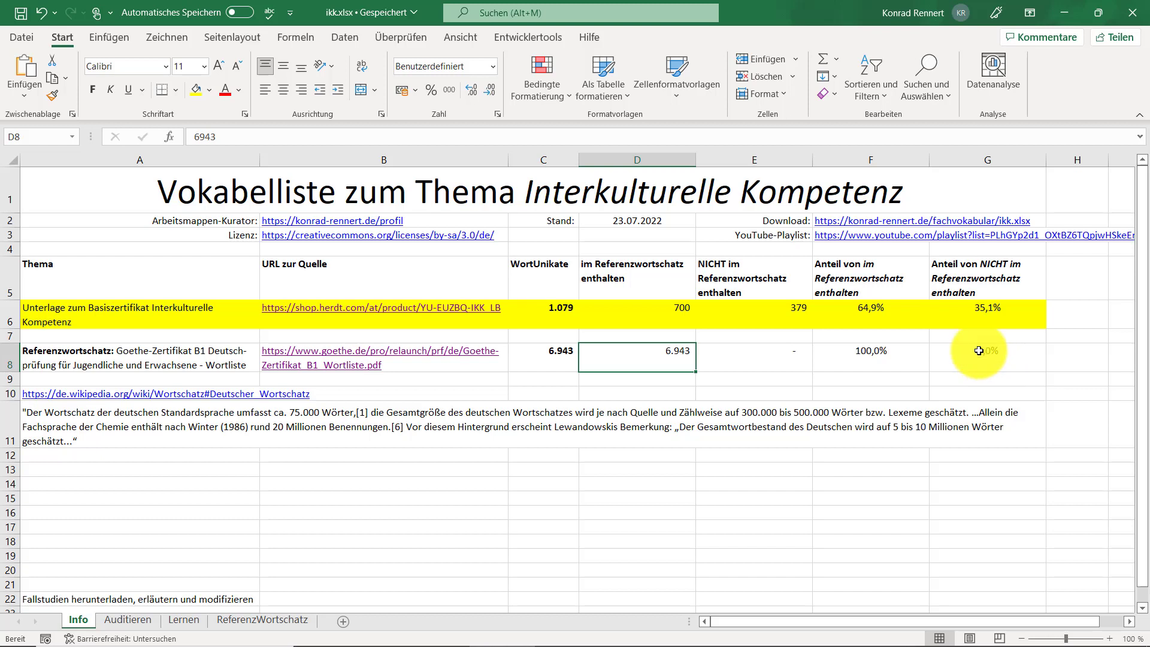
Step: Revisit the linked HERDT shop page in the browser and check the Basiszertifikat material's unique word count in C6 back in Excel
left_click(359, 309)
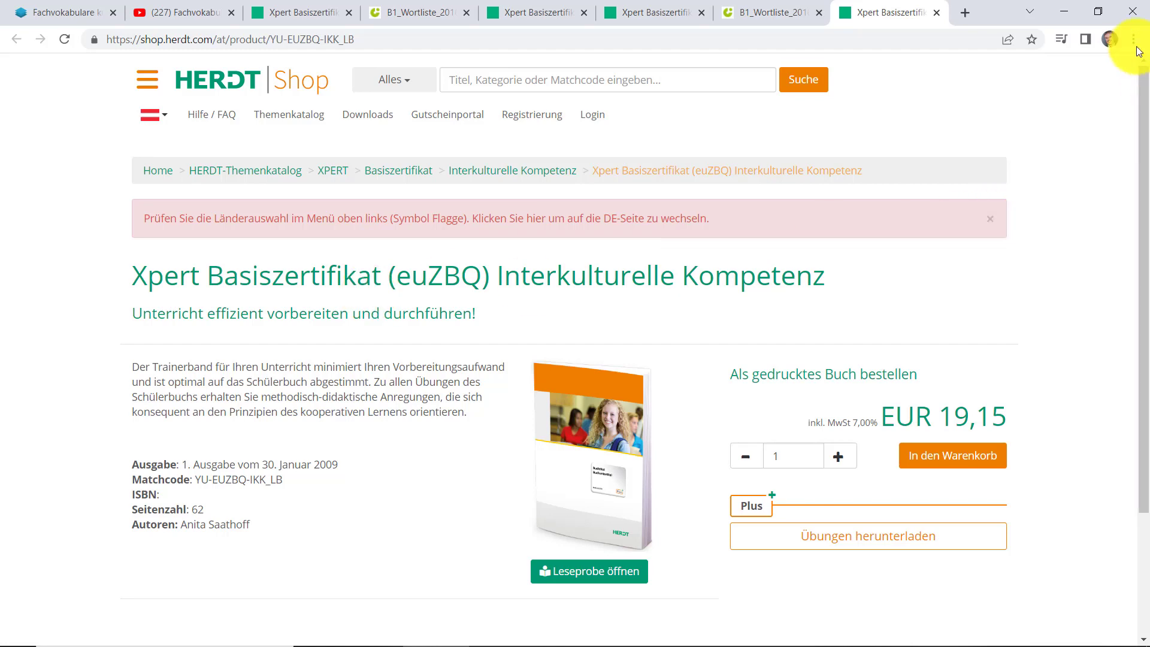
left_click(1062, 12)
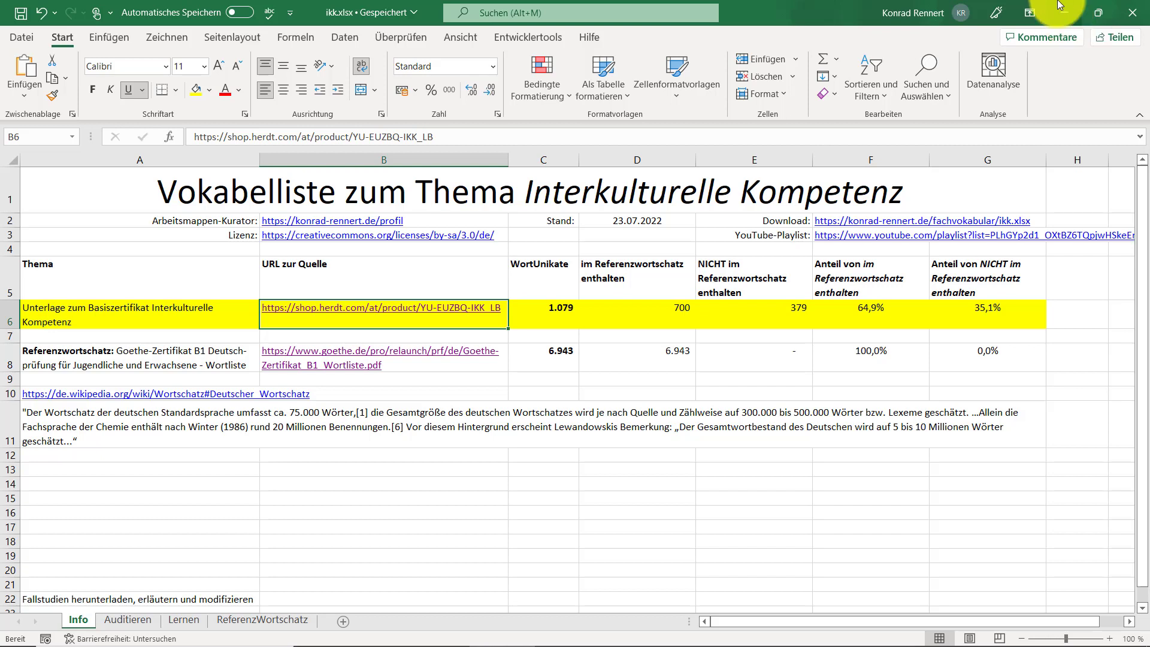
left_click(547, 322)
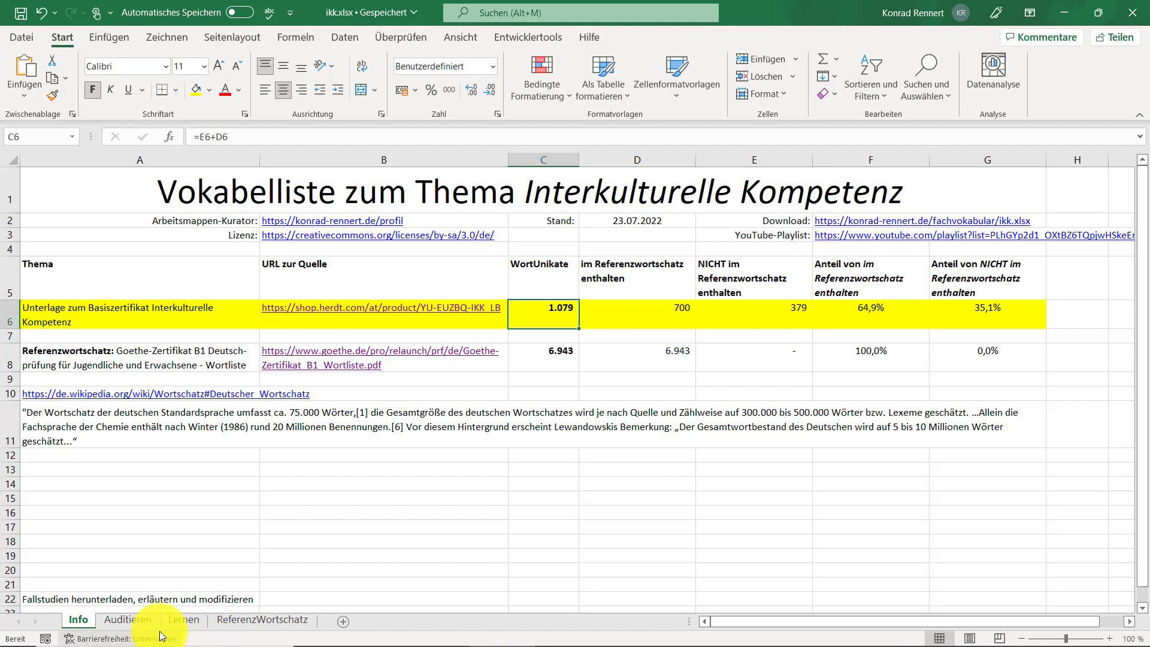
Step: Check the extent of the ReferenzWortschatz sheet from its last used cell back to its first word row
left_click(286, 621)
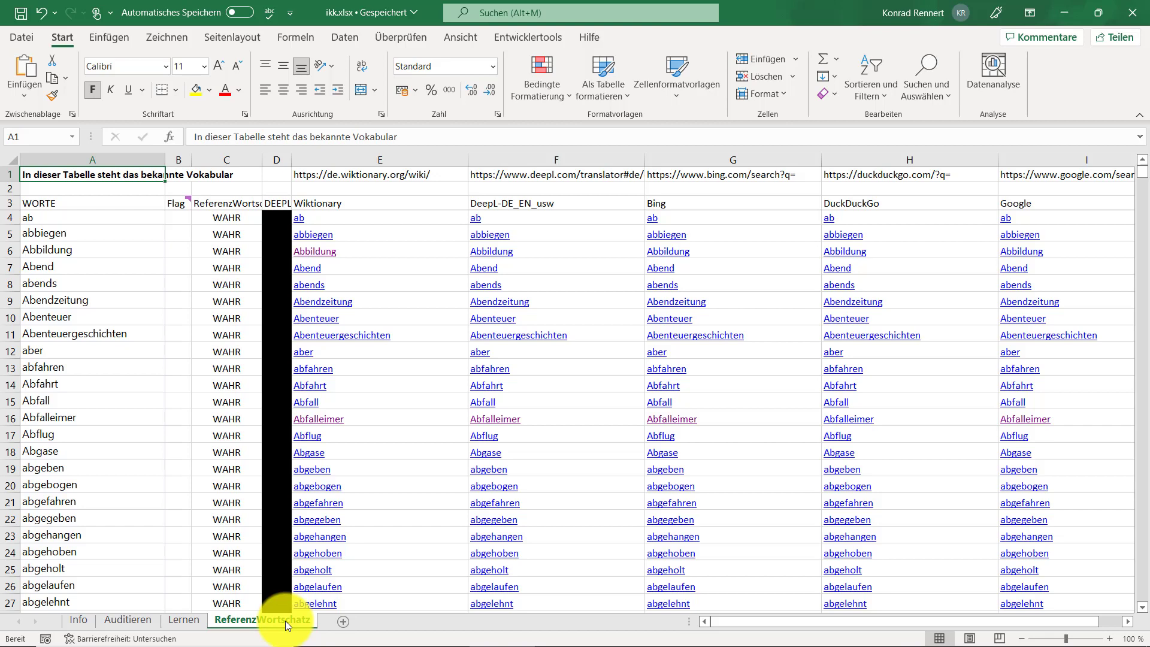
key("ctrl+End")
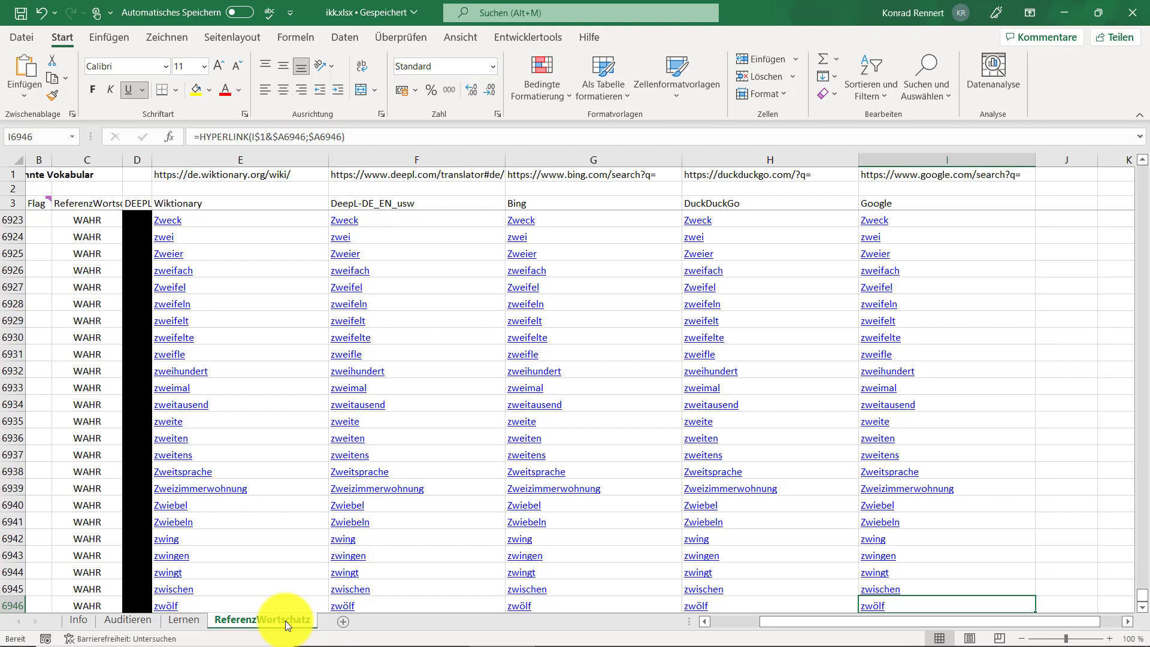
key("ctrl+Home")
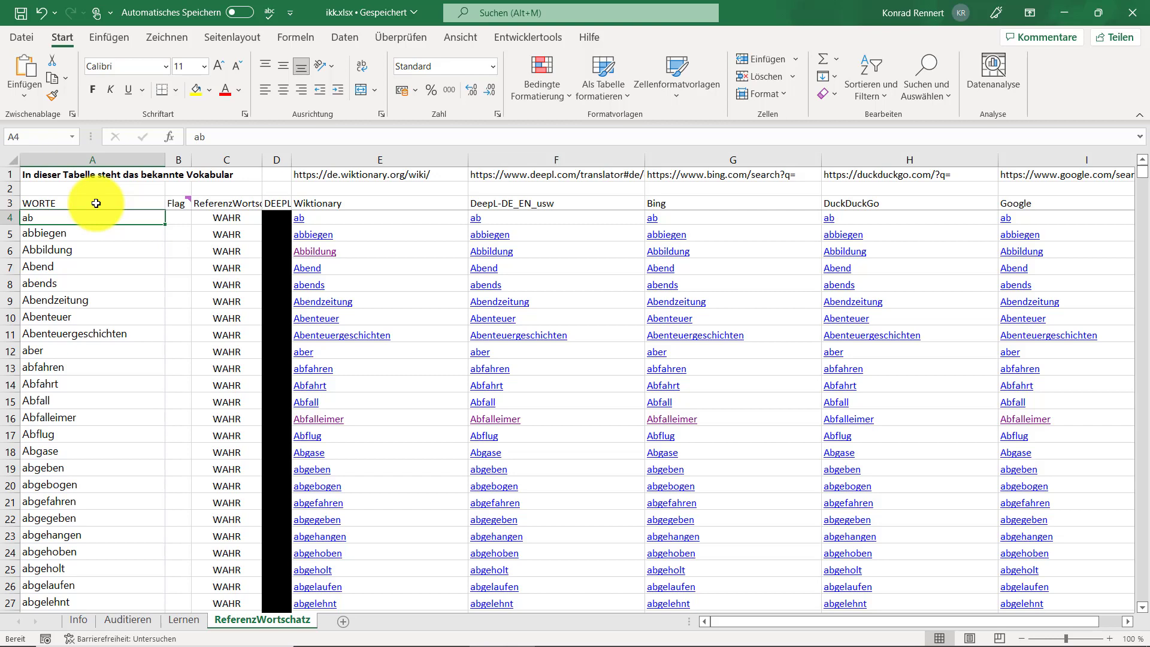
Step: Examine the flag cell B4, the lookup formula in C8, and the hidden DeepL translations for ab, Abbildung, Abend and Abendzeitung in column D
left_click(180, 218)
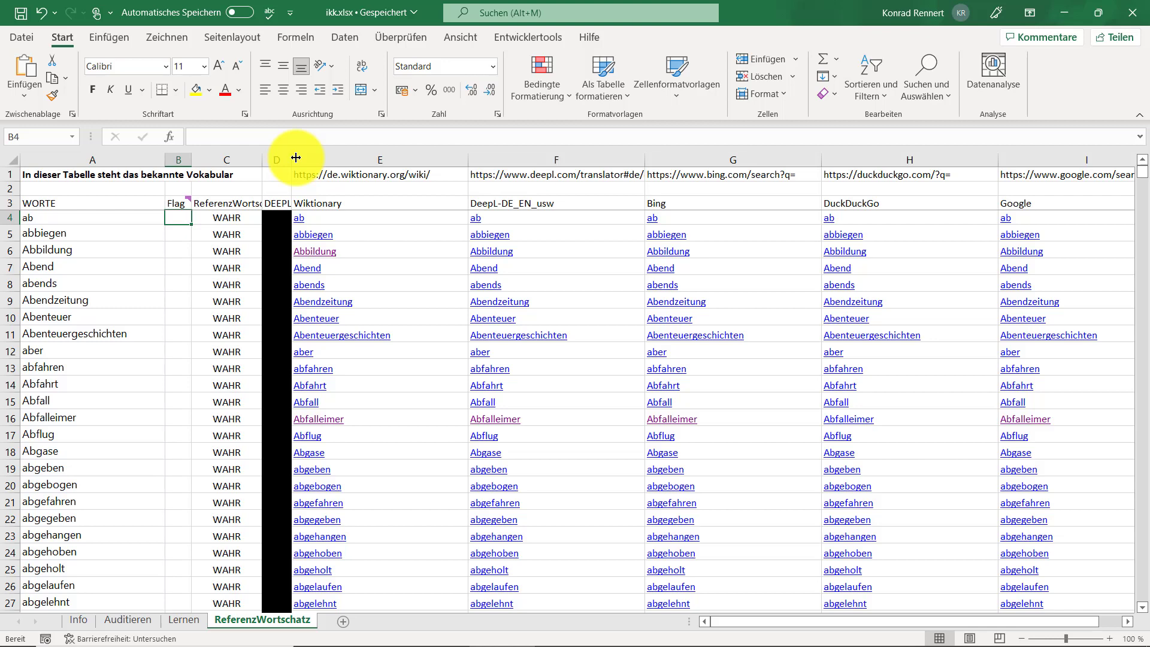
left_click(232, 280)
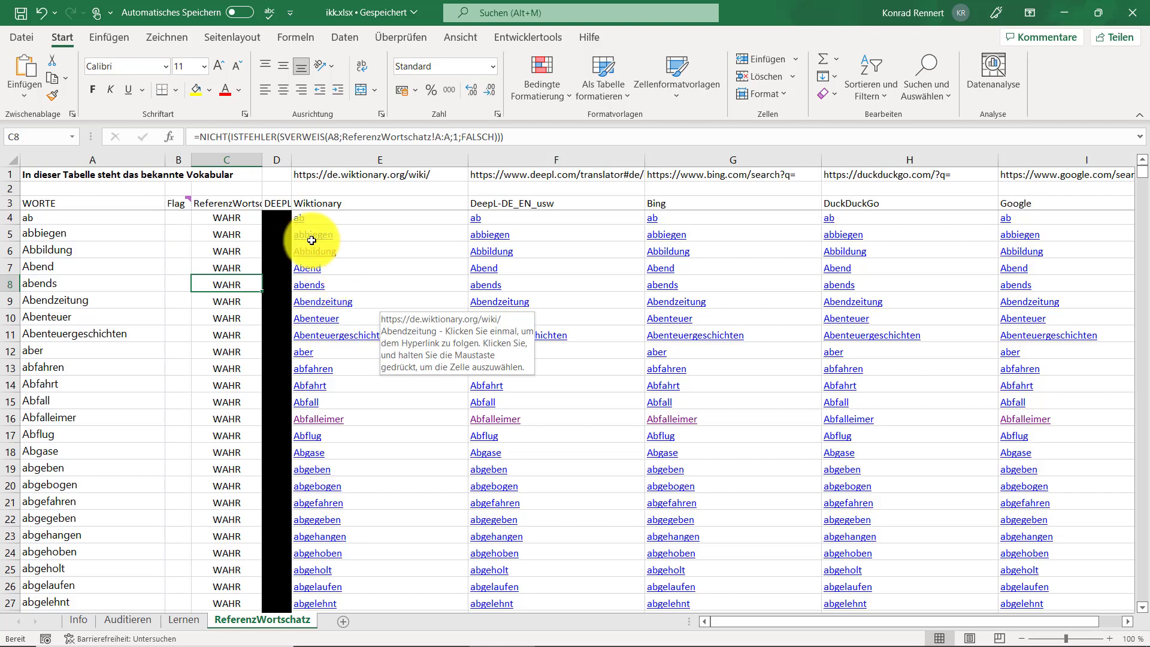
left_click(281, 223)
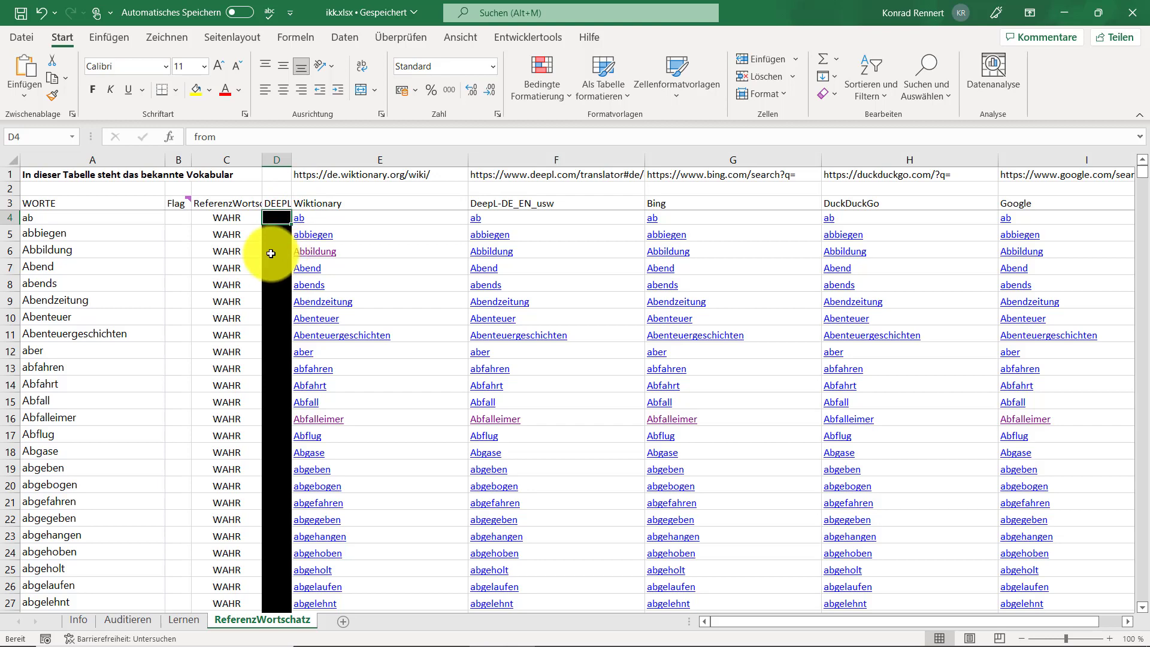
left_click(89, 247)
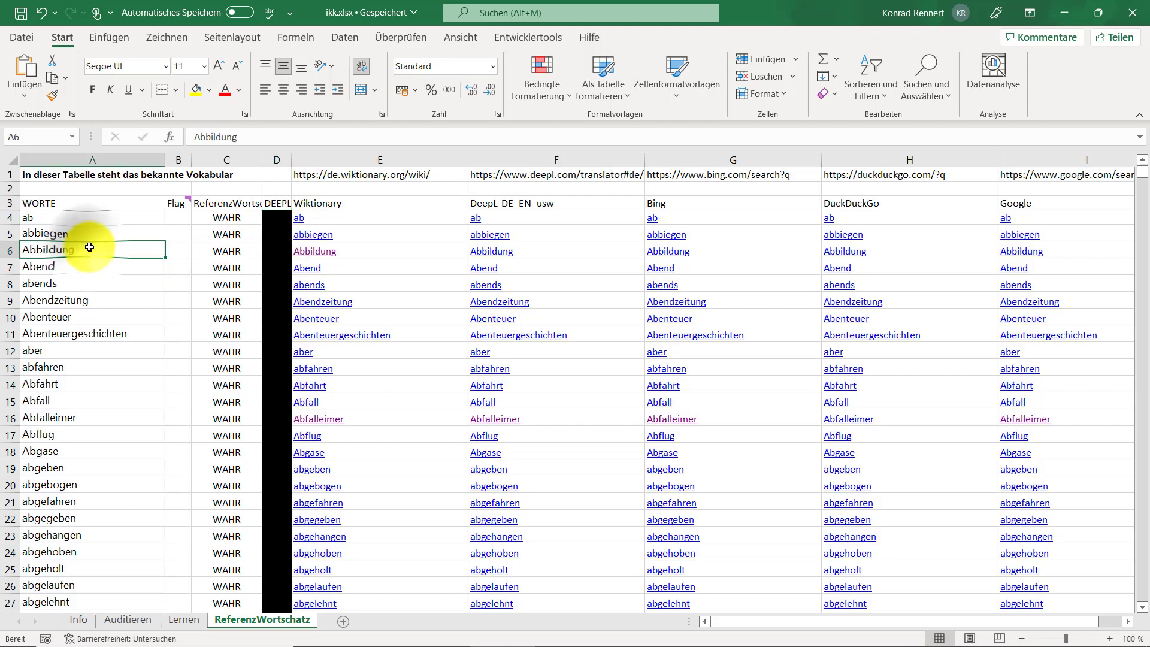
left_click(281, 253)
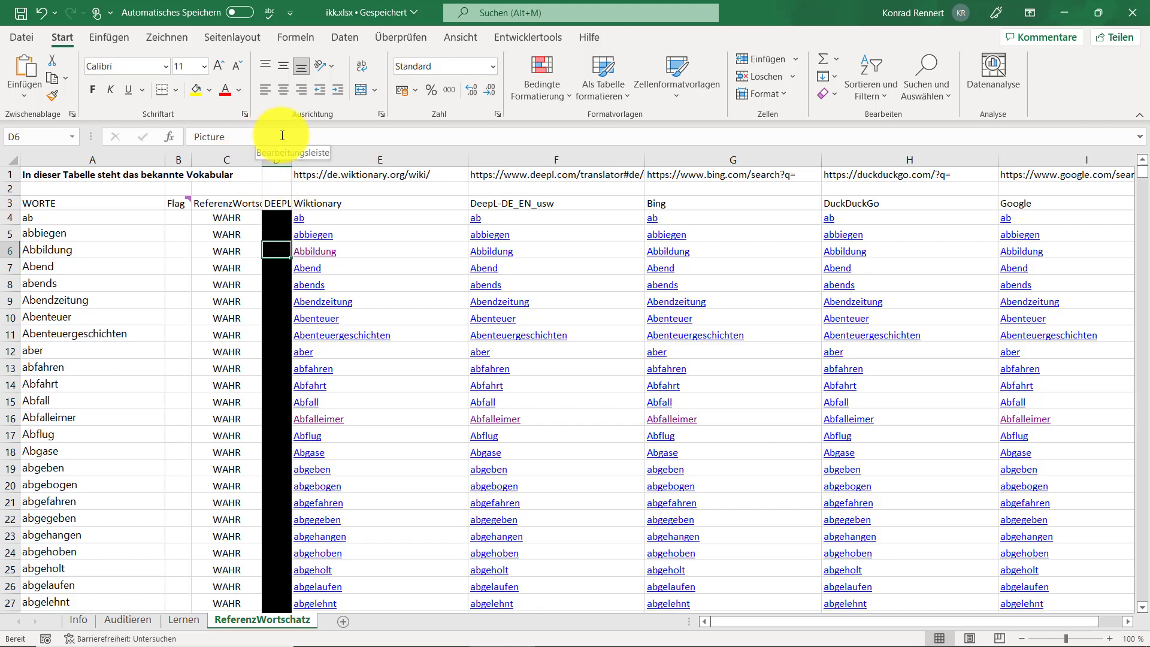
left_click(280, 270)
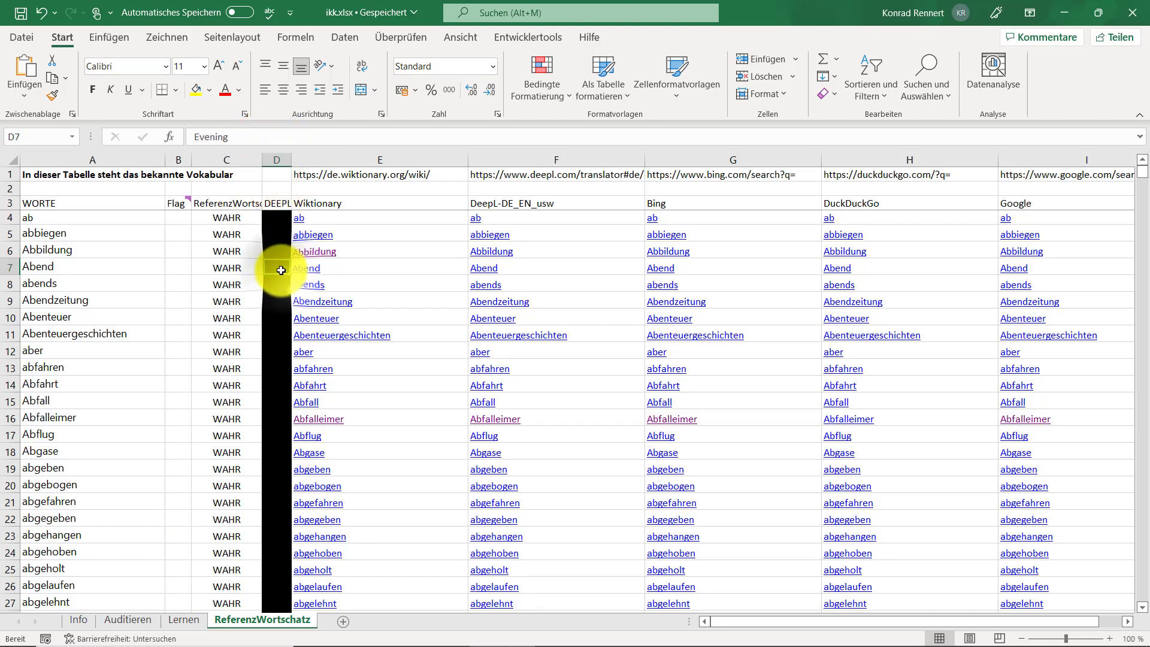
left_click(267, 296)
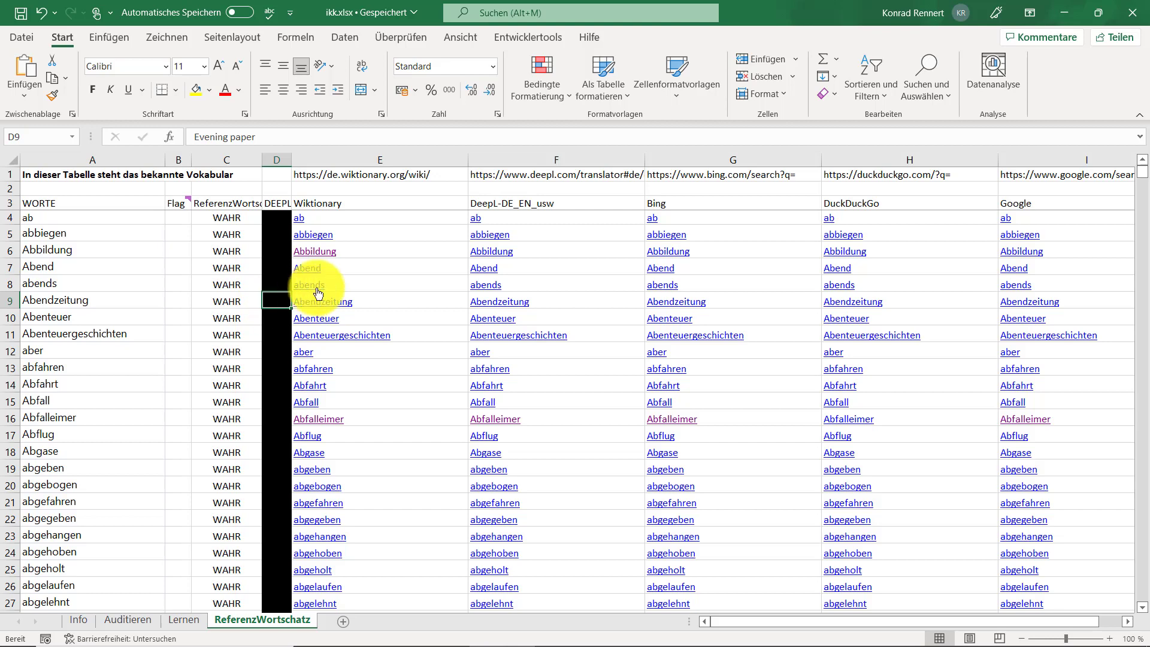
Step: Inspect the Wiktionary base address in E1 and the link formula in E6, and read the linked Wiktionary entry for Abbildung in the browser
left_click(378, 176)
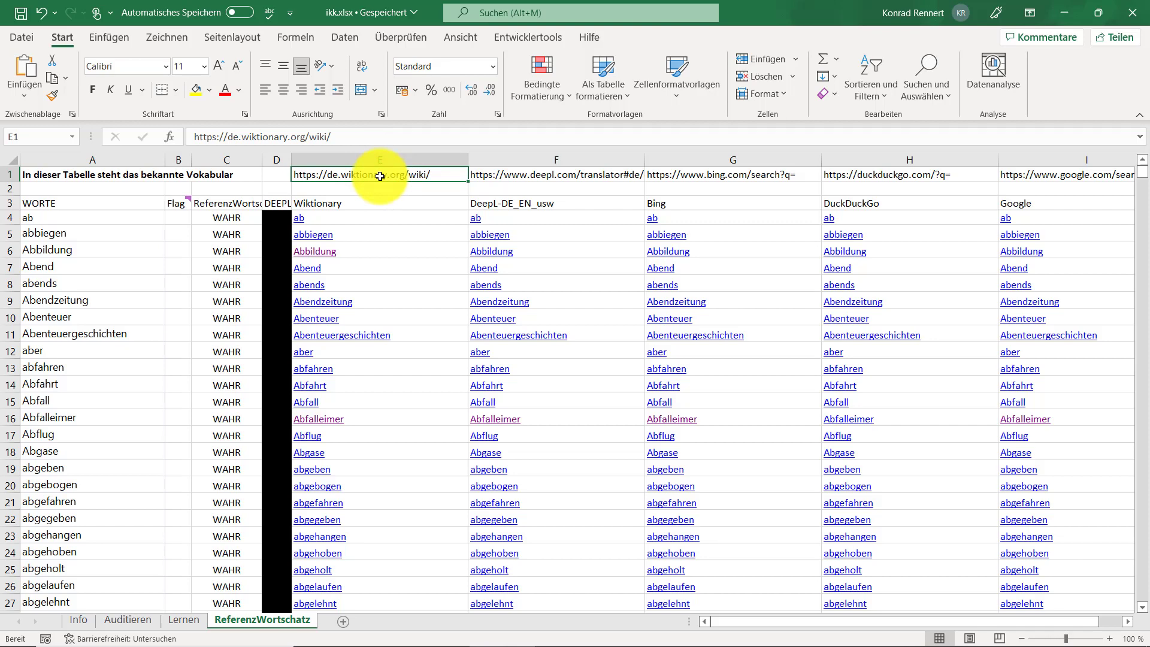
left_click(353, 250)
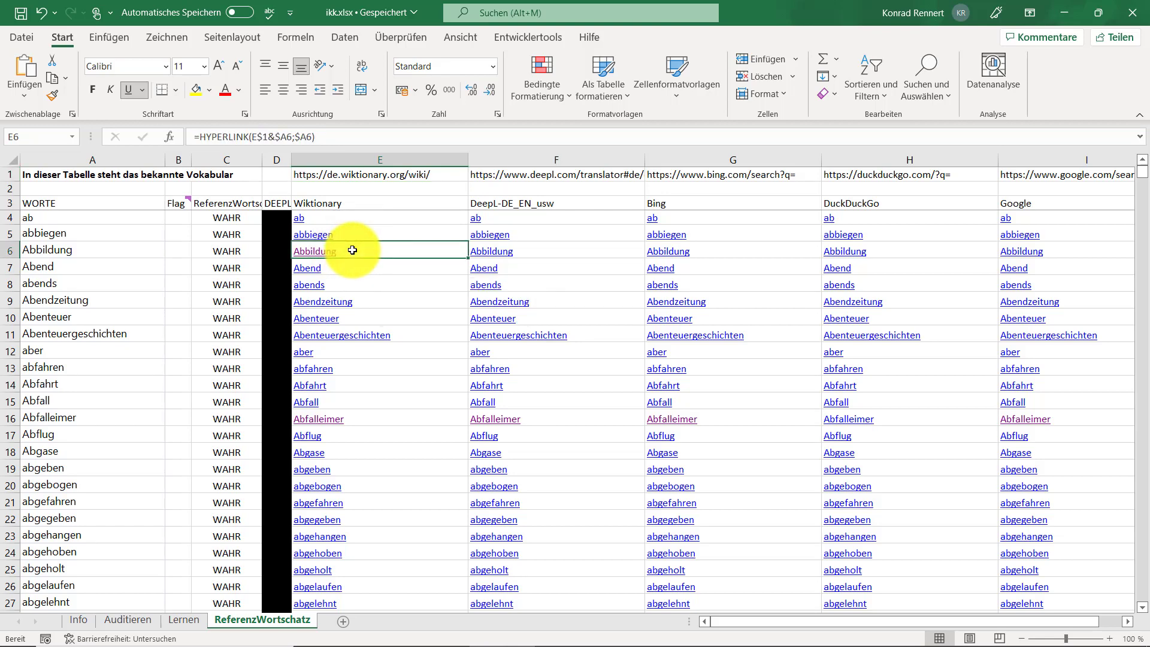
left_click(318, 256)
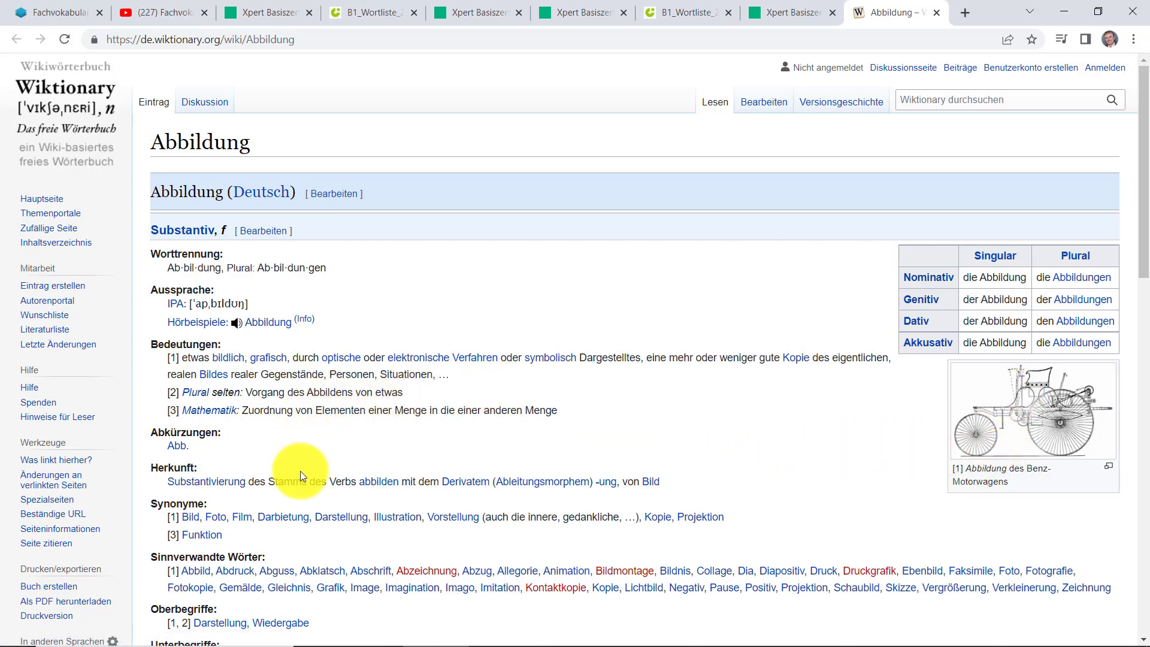
scroll(300, 471, "down", 1)
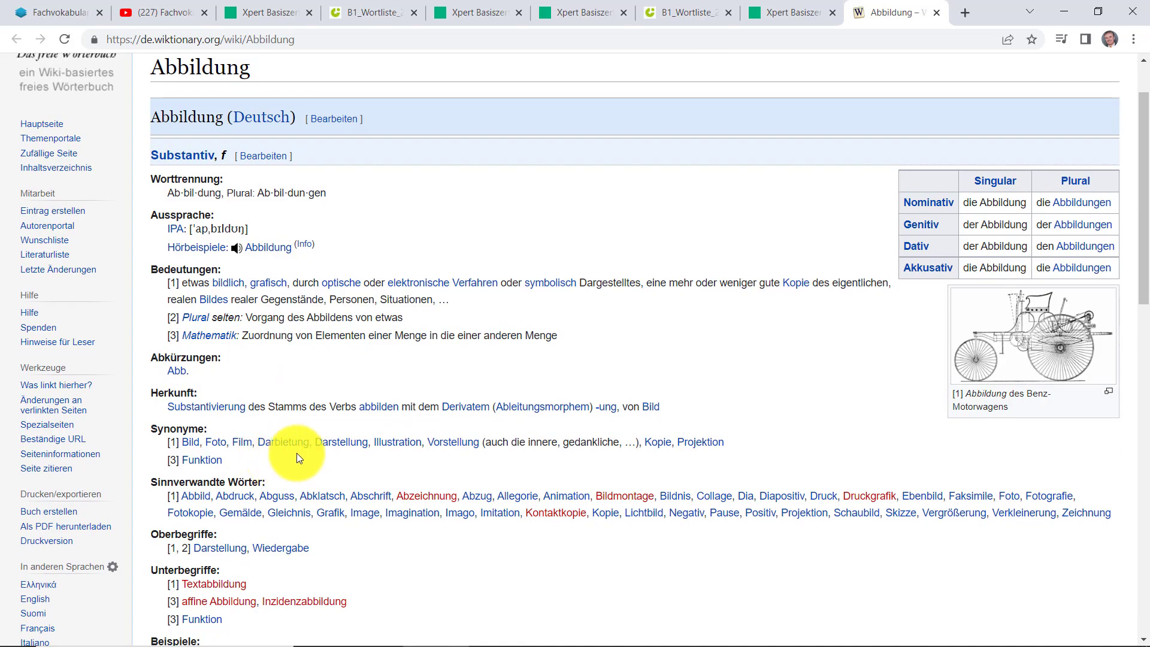
scroll(303, 455, "down", 5)
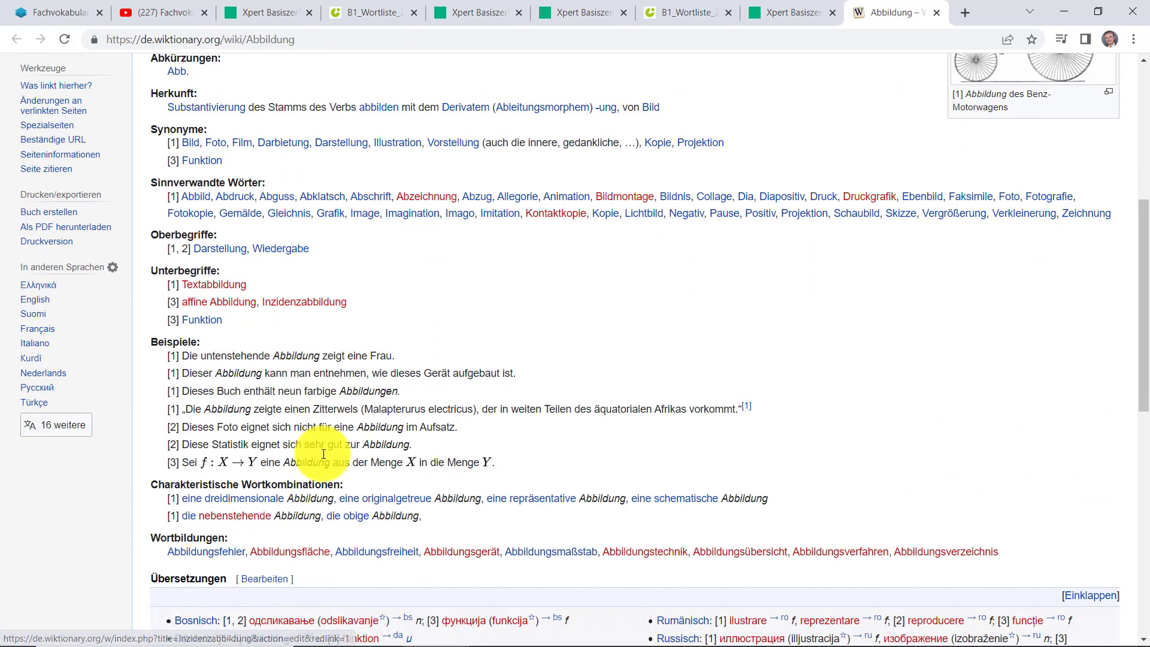
scroll(335, 454, "up", 6)
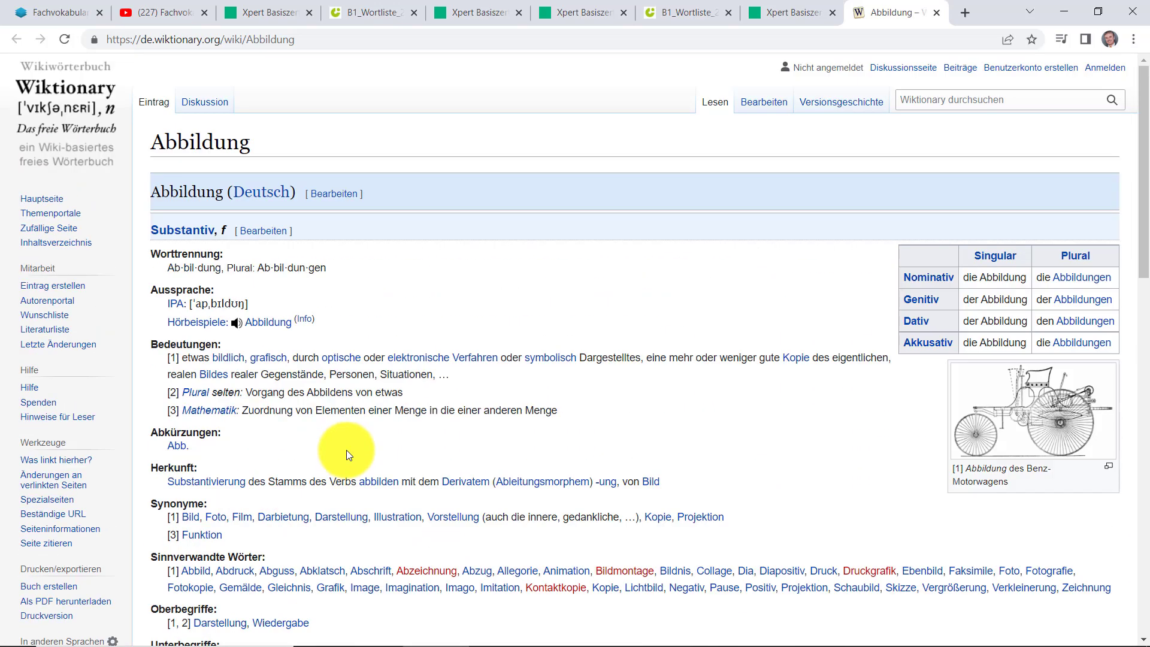
Step: Return to Excel and read the linked Wiktionary entry for Abenteuergeschichten from row 11 of ReferenzWortschatz
left_click(1063, 9)
key("ctrl+Home")
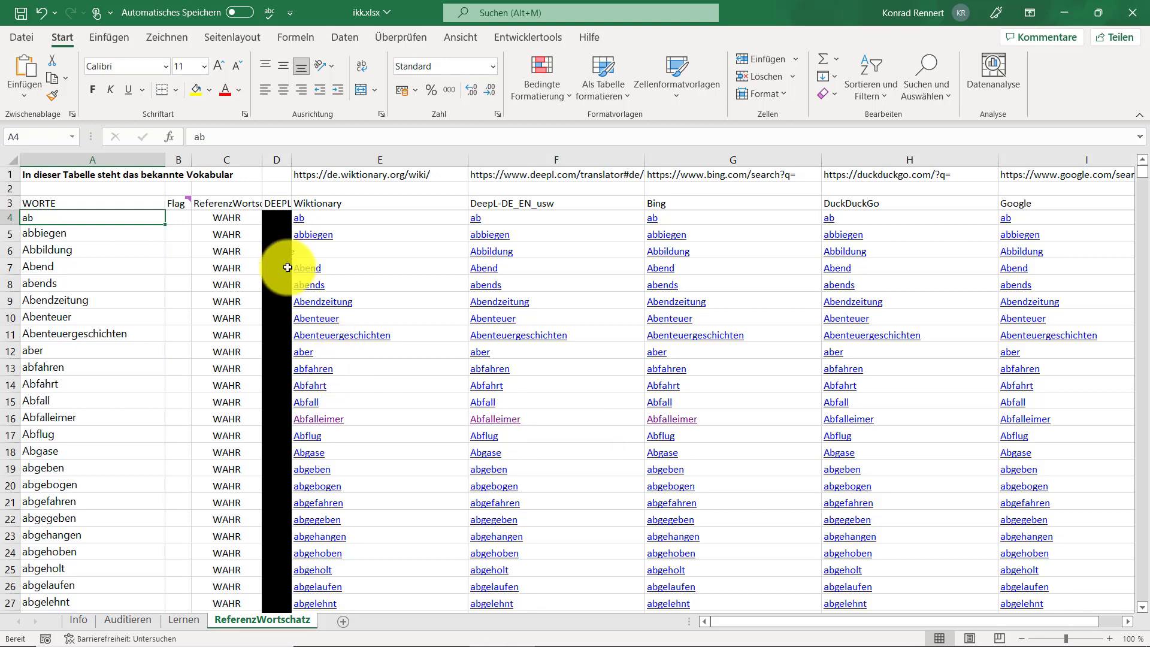
left_click(312, 338)
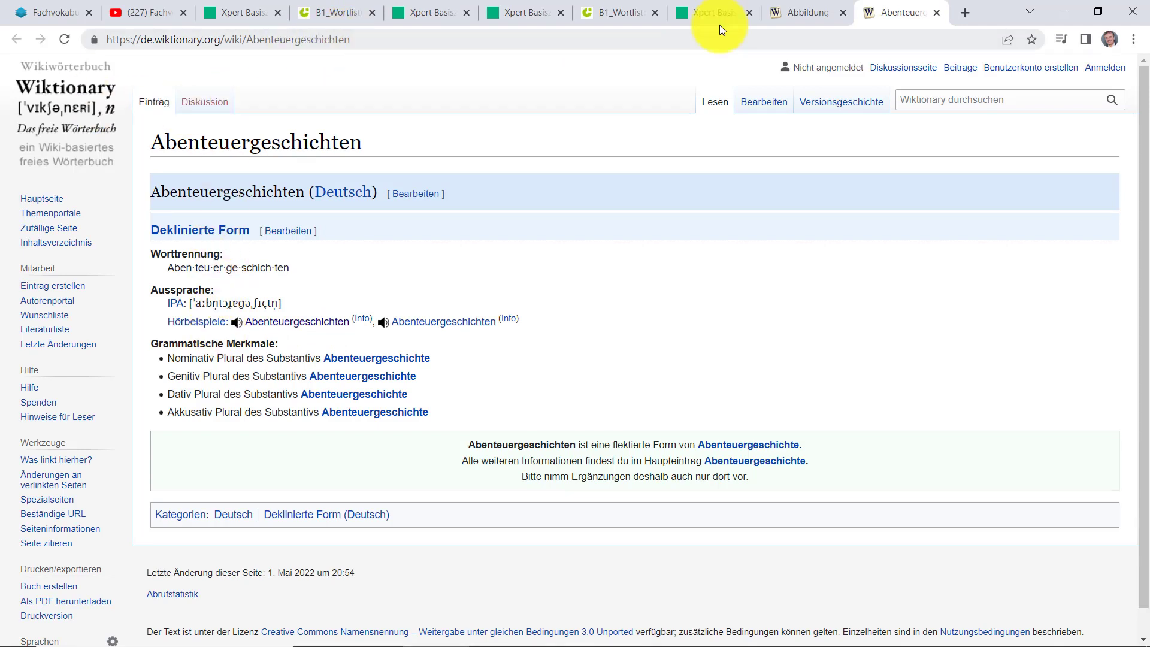
left_click(1068, 12)
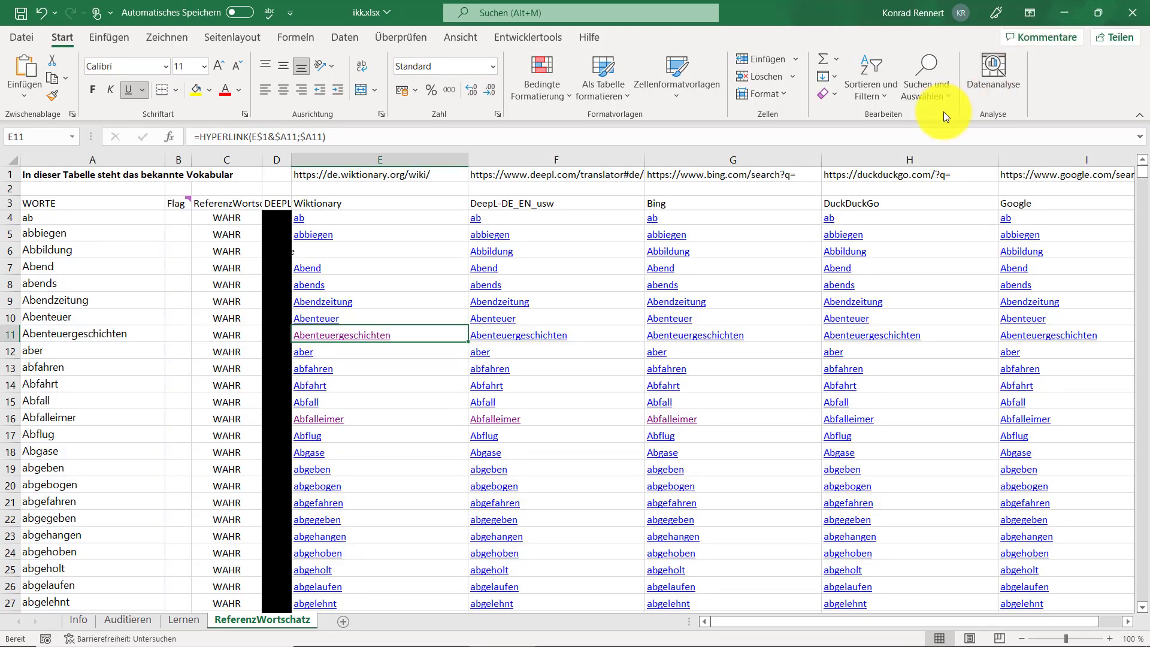
Step: View the linked DeepL translation of Abenteuergeschichten, switch its target language to French, and review the other available target languages
left_click(512, 338)
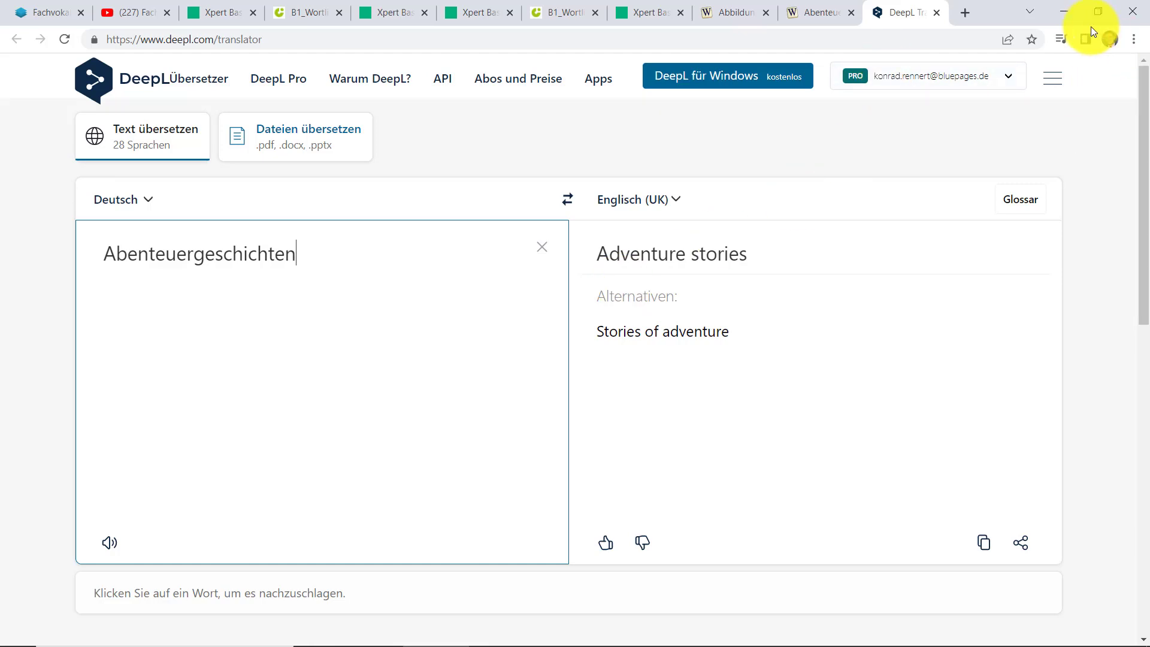
left_click(1065, 12)
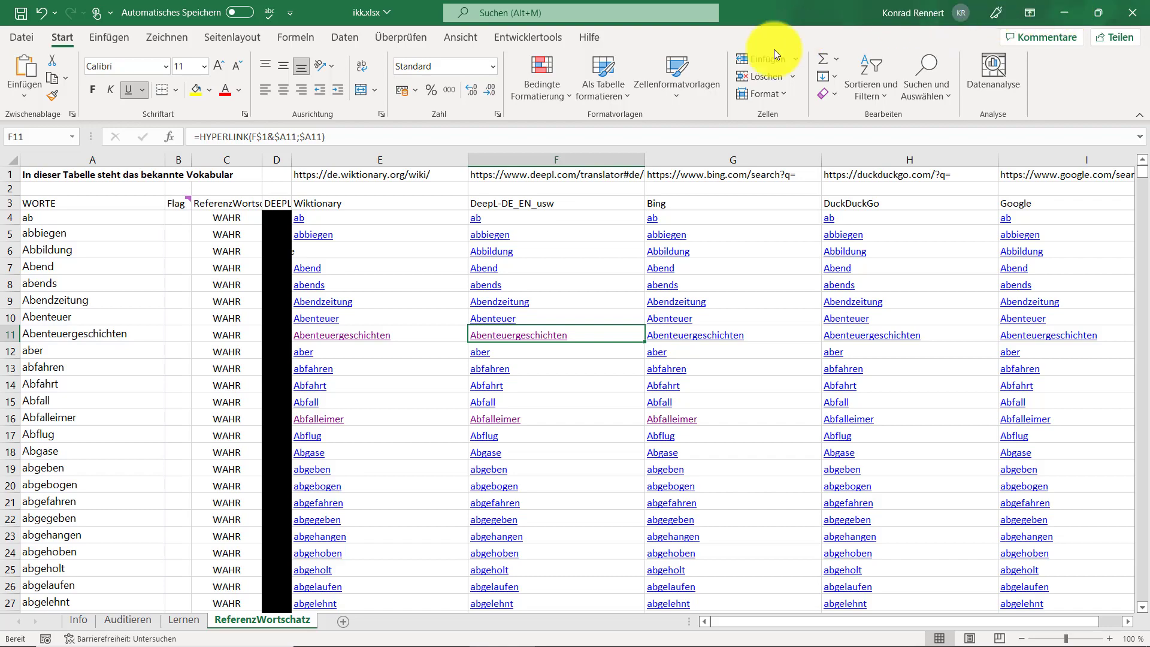
left_click(490, 335)
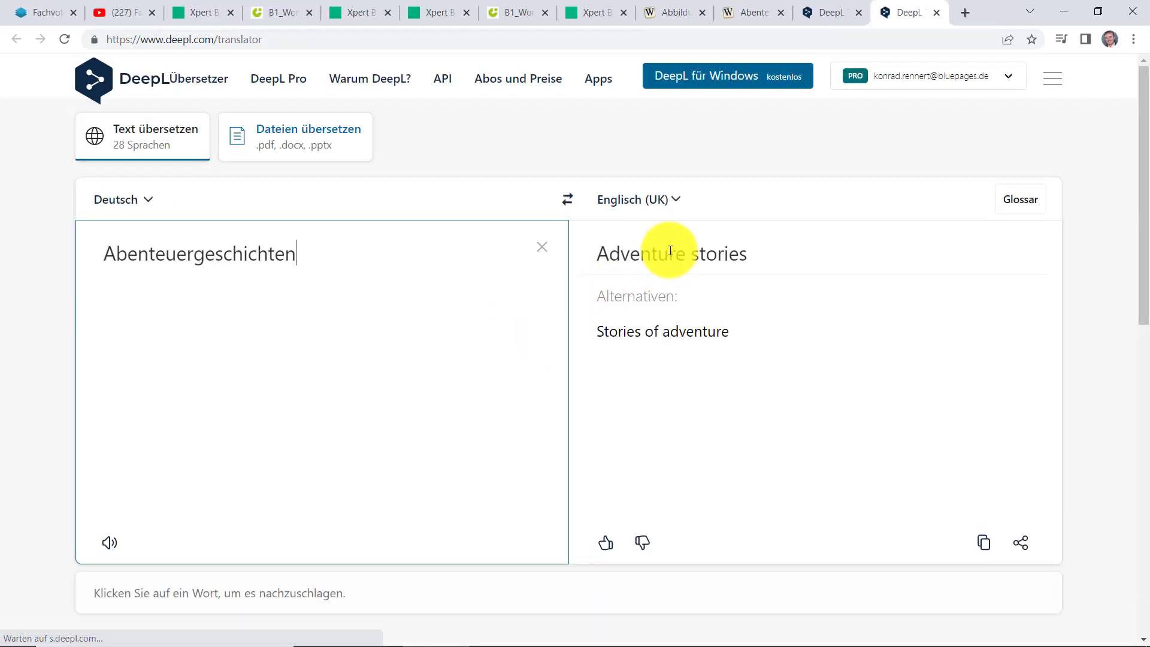
left_click(672, 201)
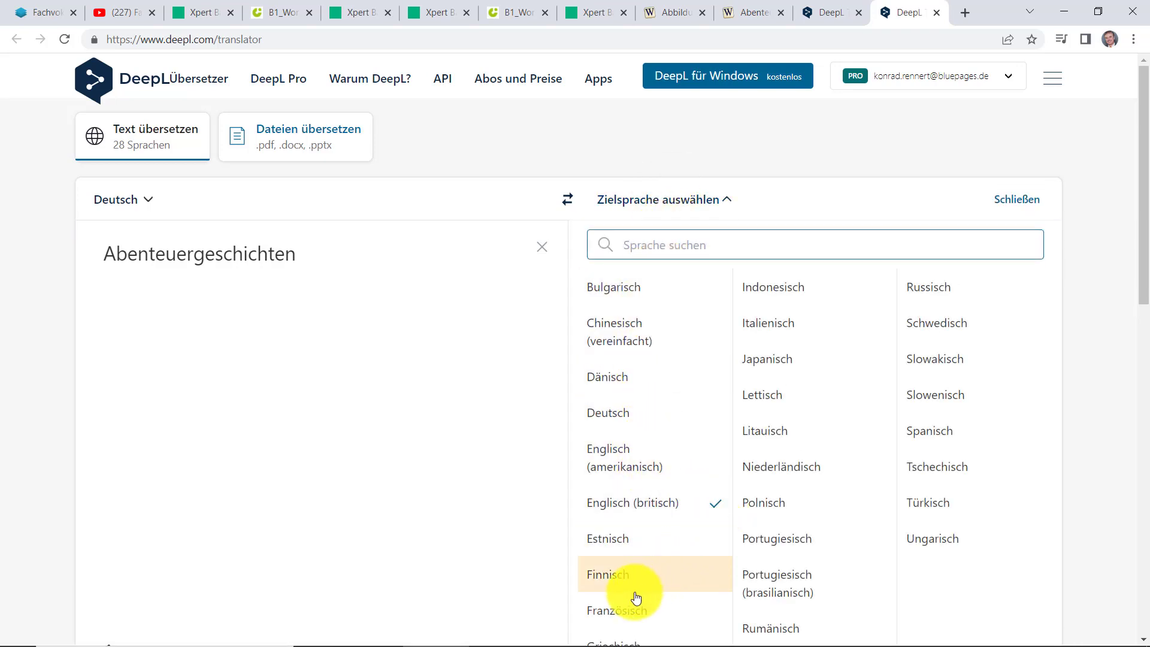
left_click(611, 611)
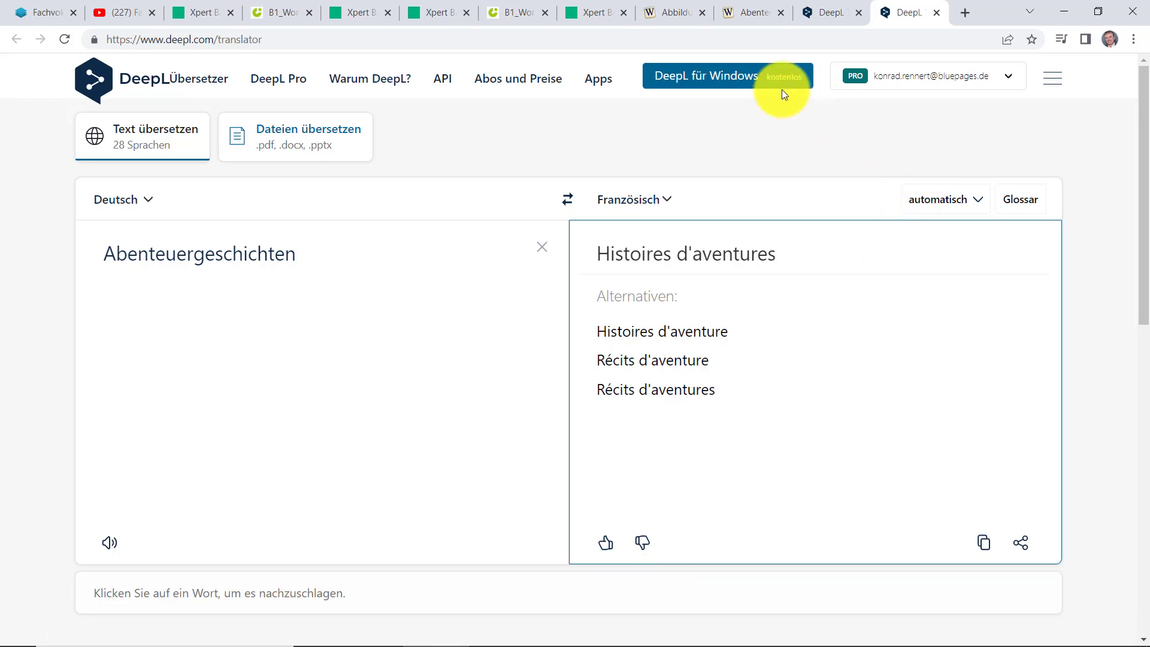
left_click(667, 203)
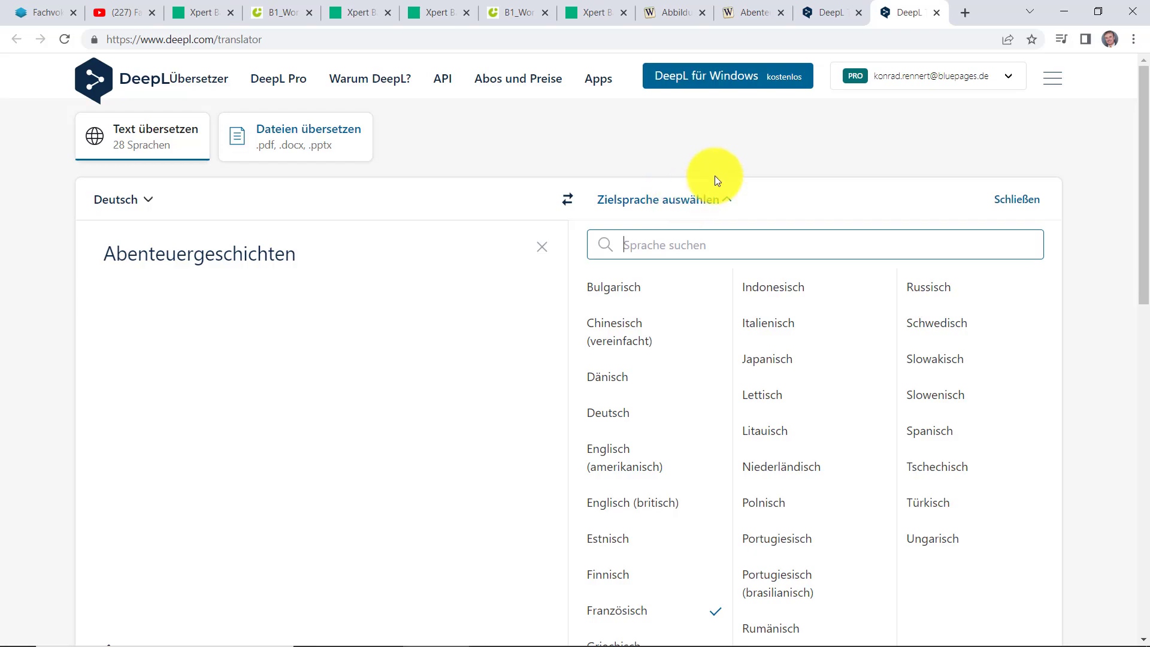
left_click(1065, 11)
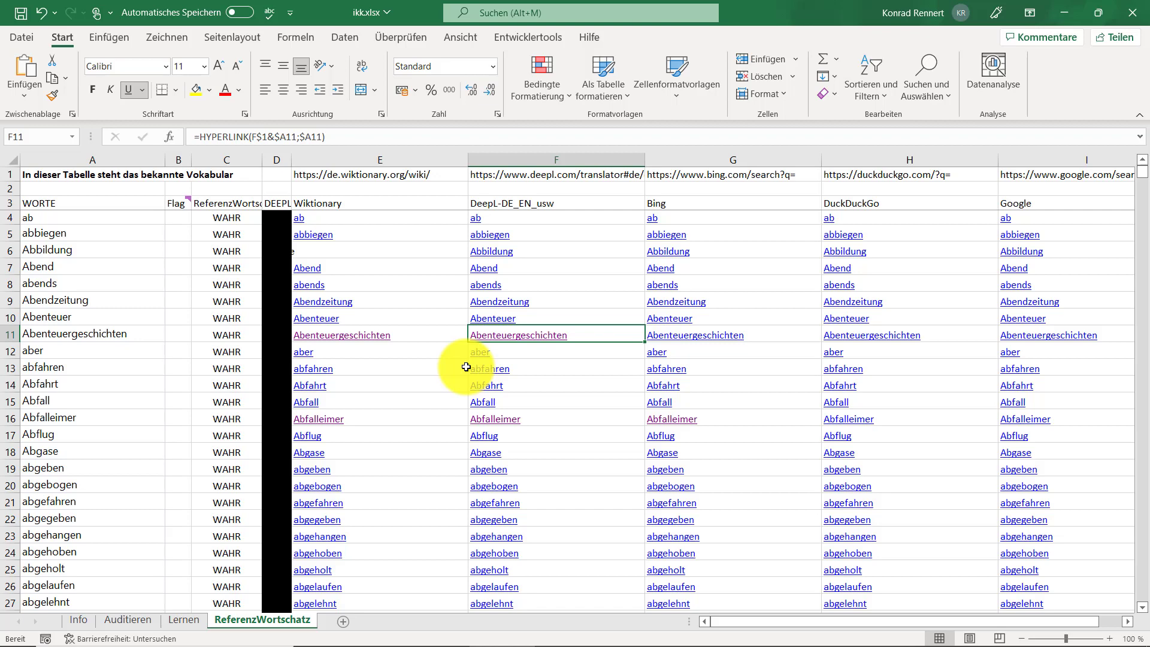
Step: Open the Bing link for Abenteuergeschichten in G11 and look through the search results before returning to Excel
left_click(685, 341)
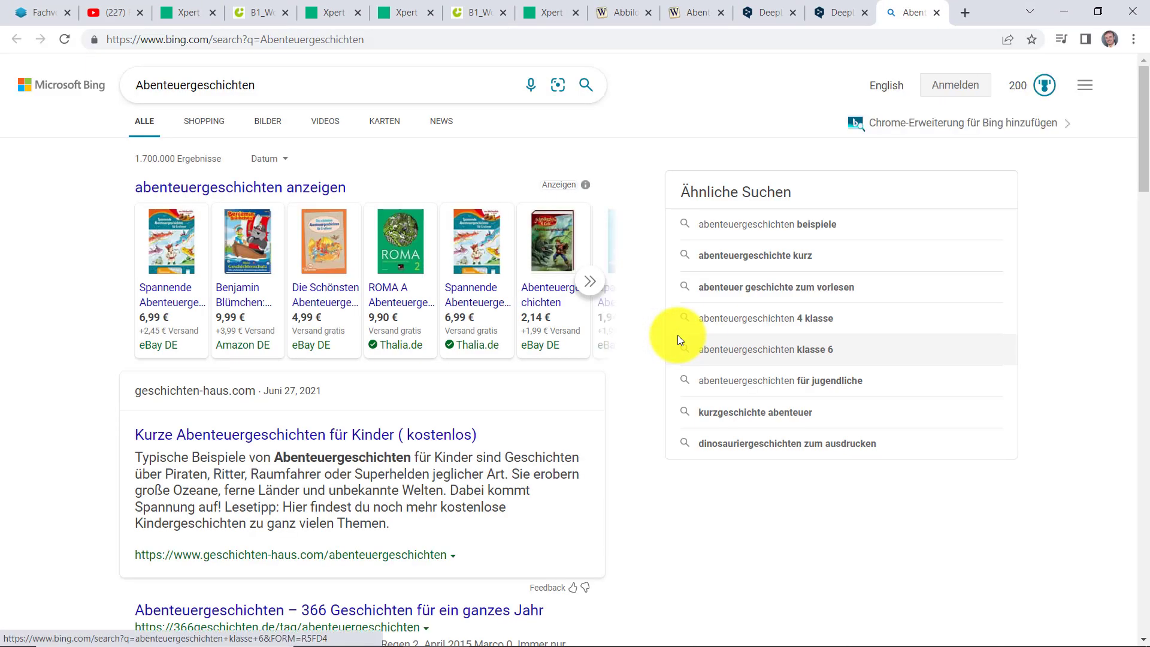
scroll(443, 334, "down", 10)
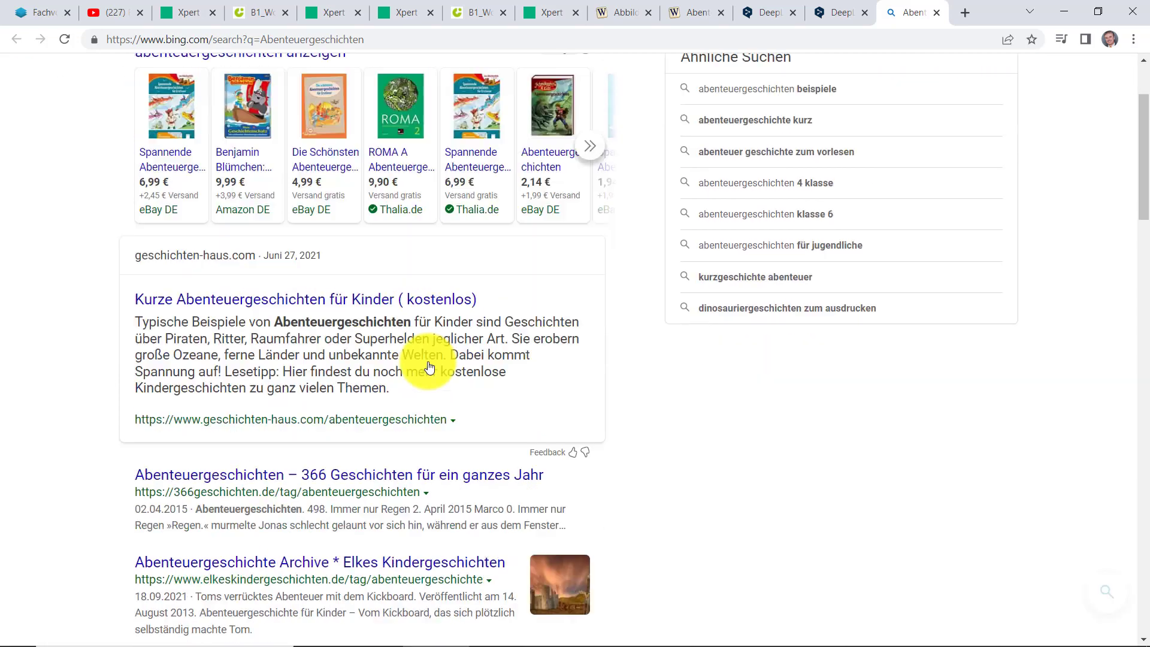
scroll(432, 364, "down", 8)
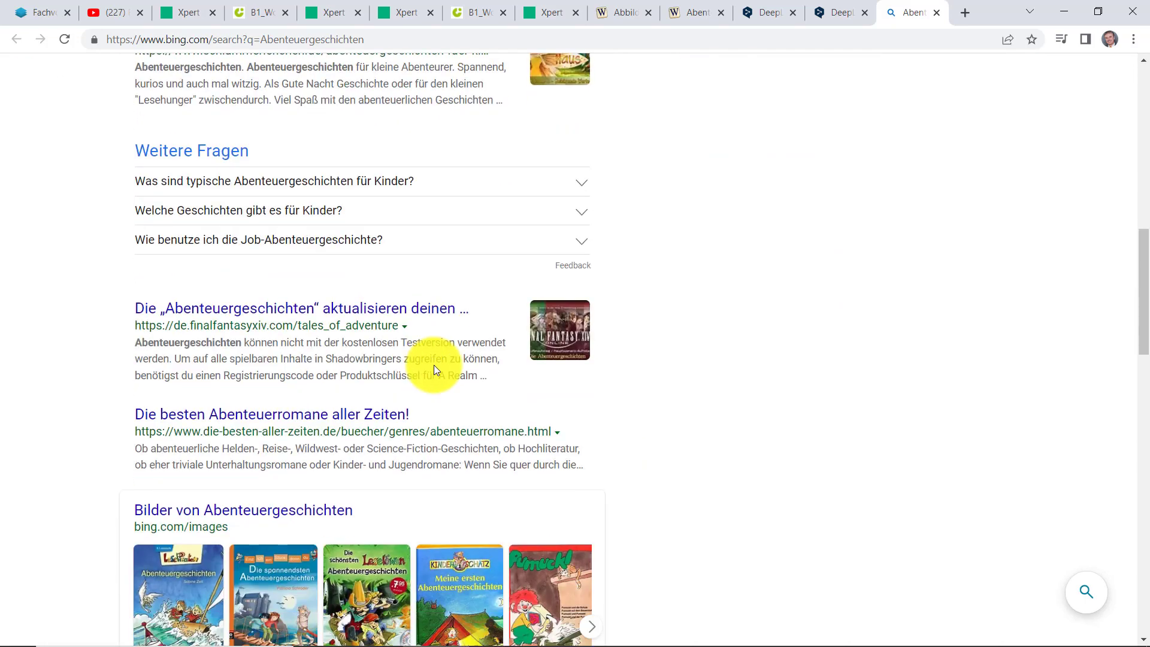
scroll(444, 369, "down", 8)
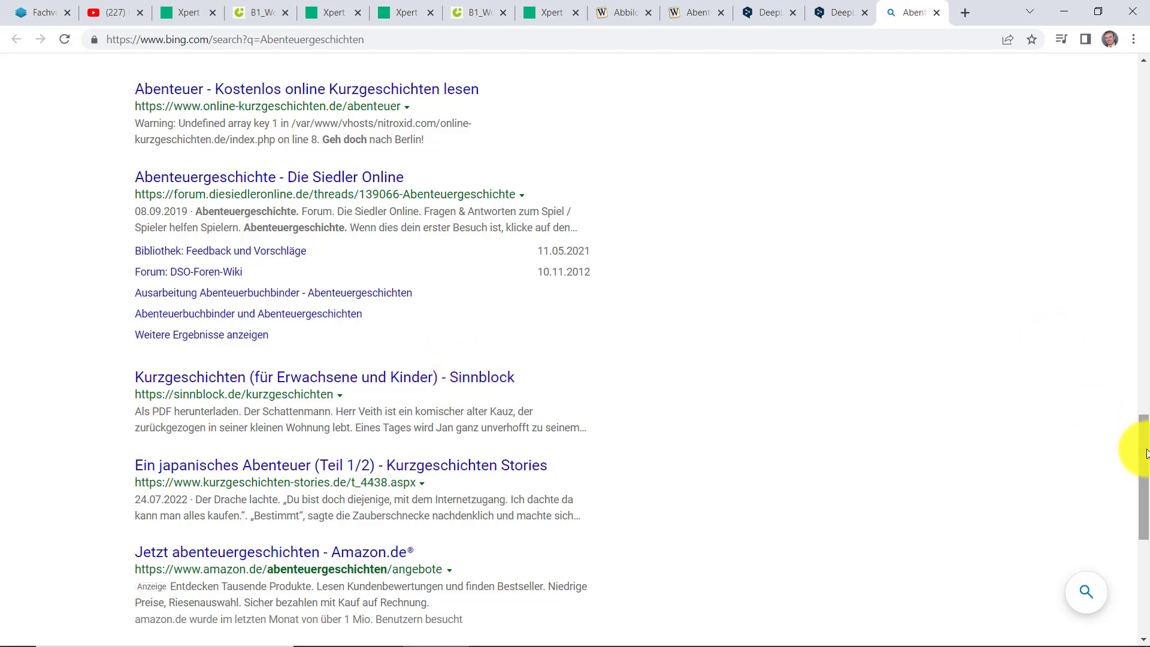
left_click_drag(1142, 456, 1138, 21)
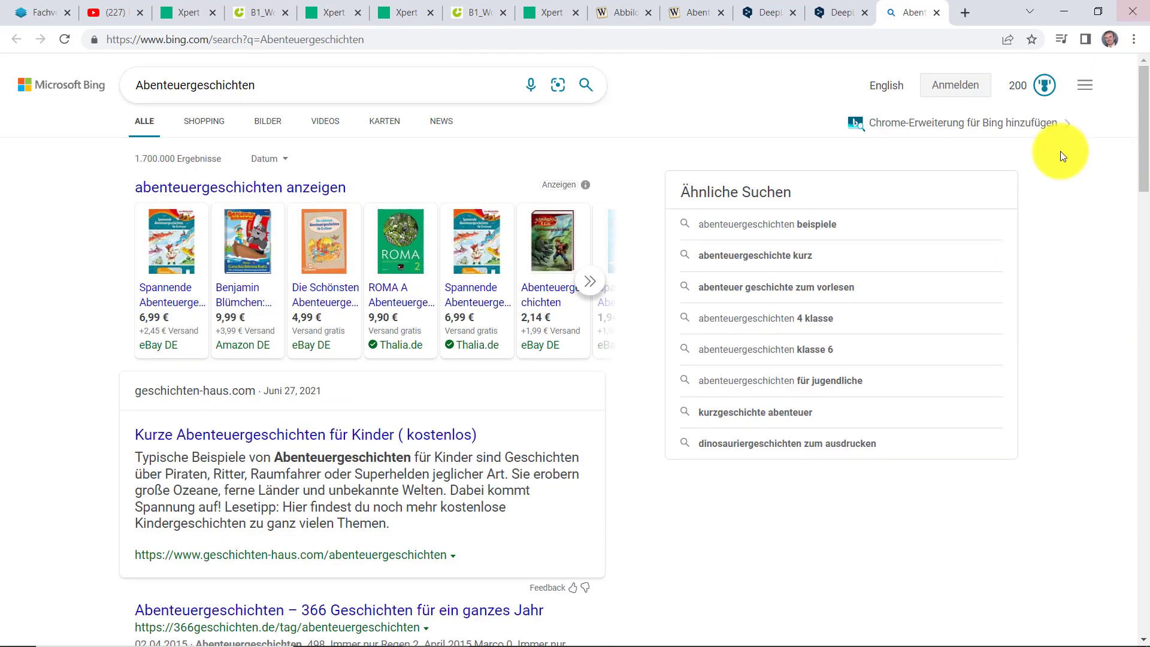
left_click(1069, 12)
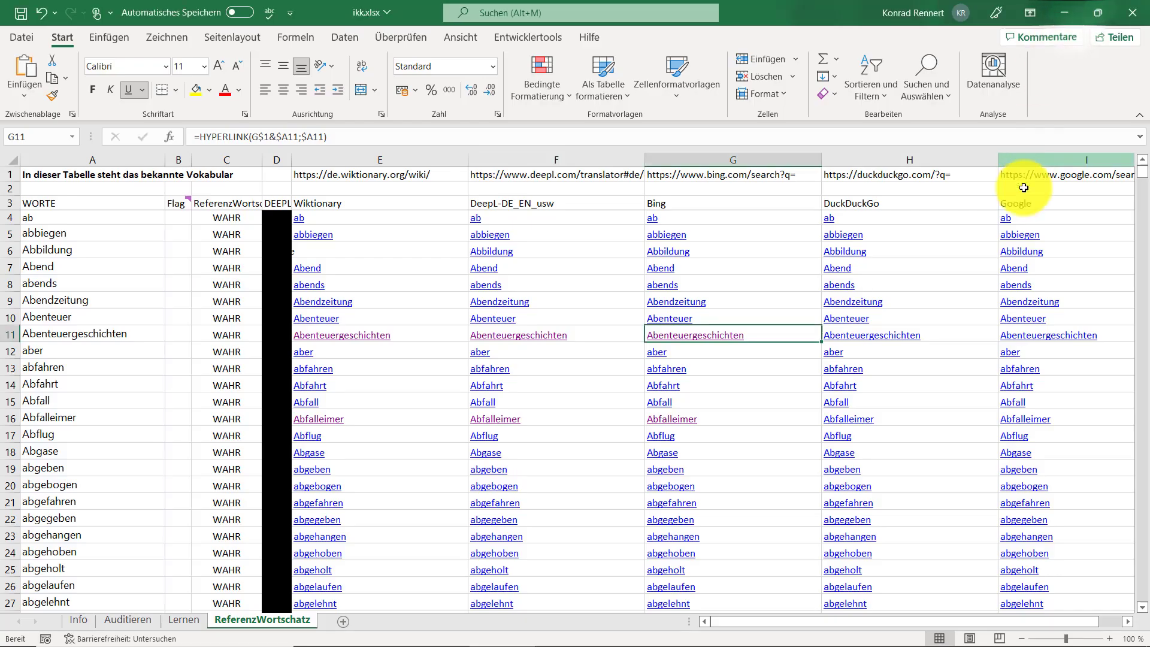
Step: Open the DuckDuckGo link for Abenteuergeschichten in H11 and look through the search results before returning to Excel
left_click(858, 339)
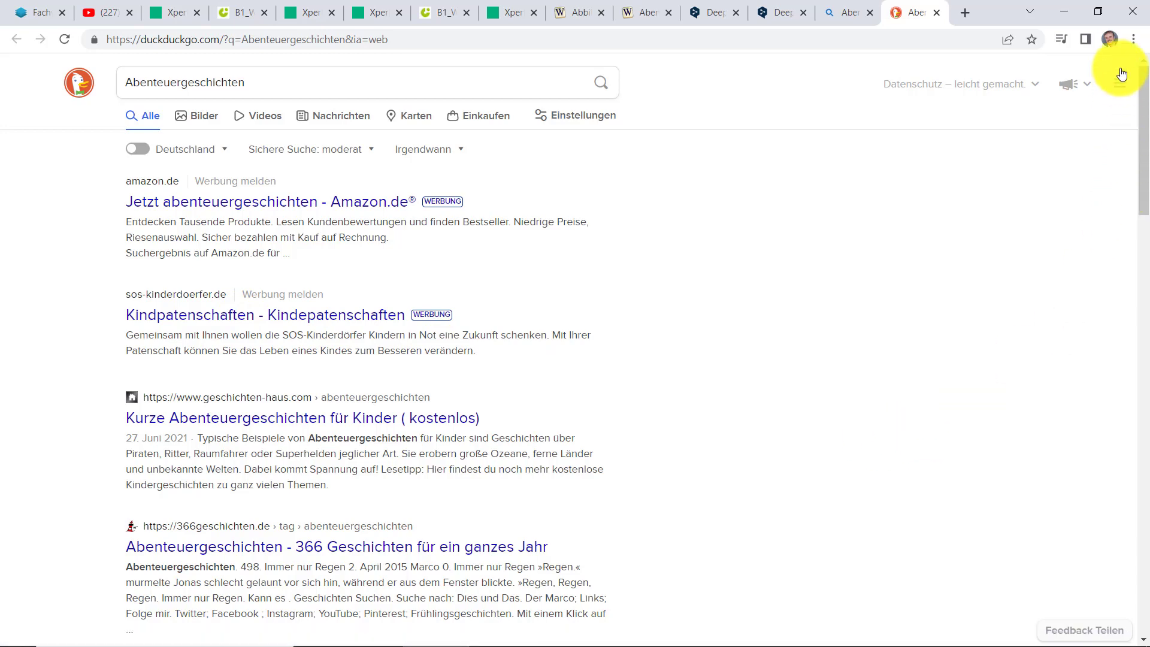
scroll(639, 395, "down", 2)
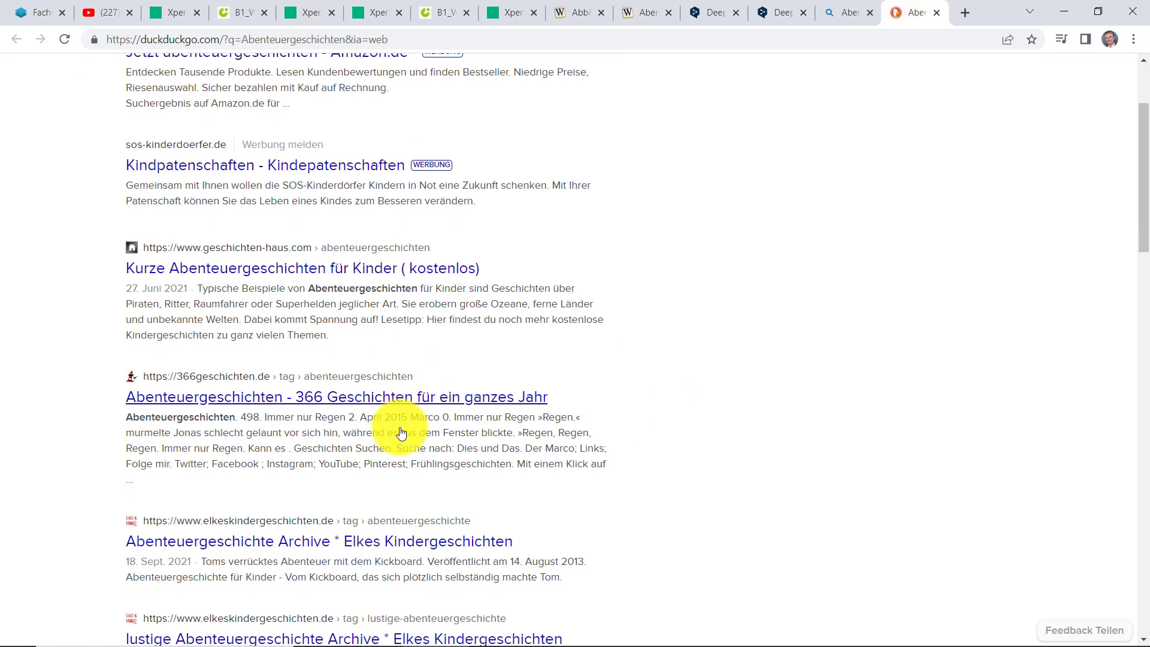
scroll(399, 425, "down", 1)
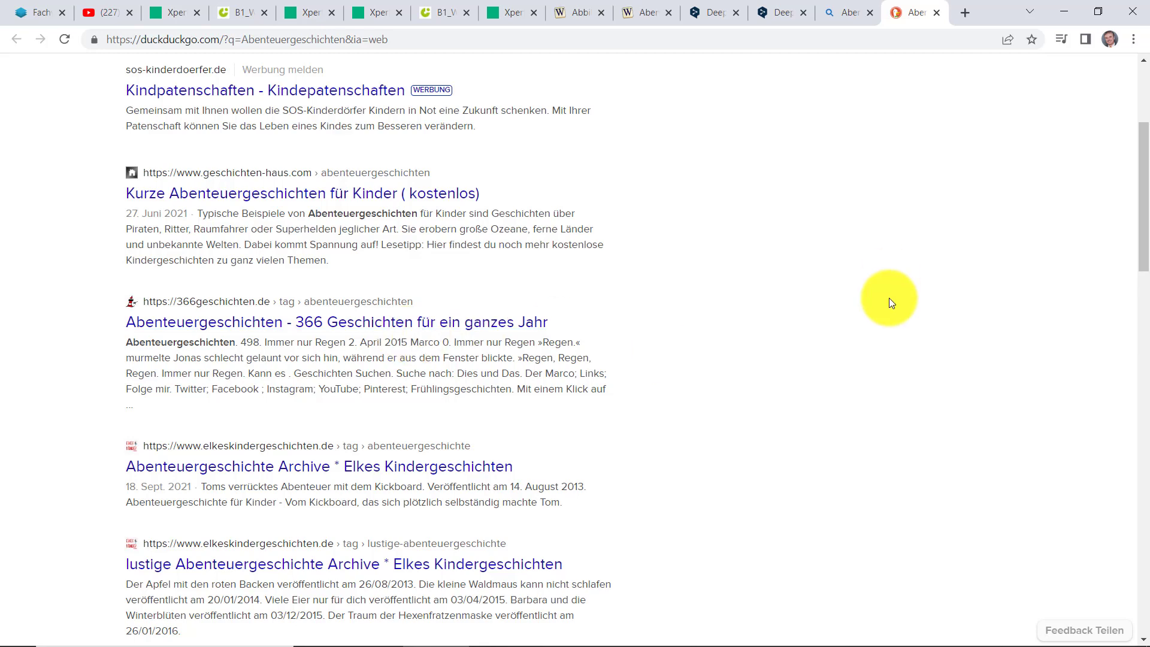
left_click(1072, 15)
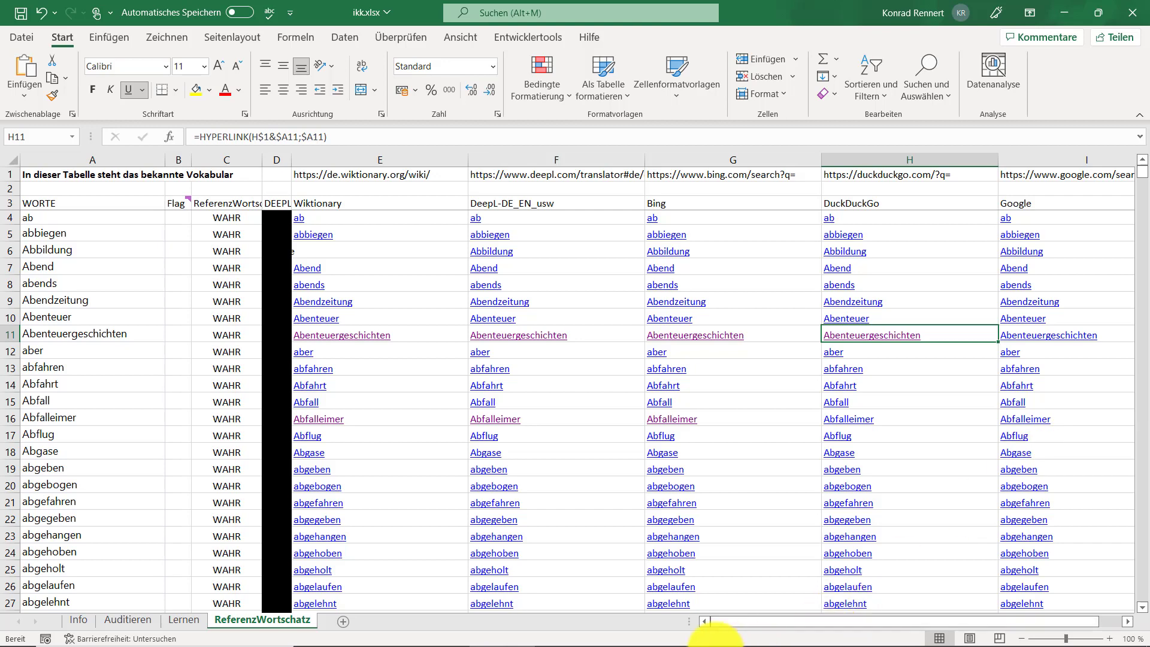
Step: Revisit the Info sheet's overview and inspect the Wiktionary link formula in E4 of the Lernen sheet
mouse_move(583, 637)
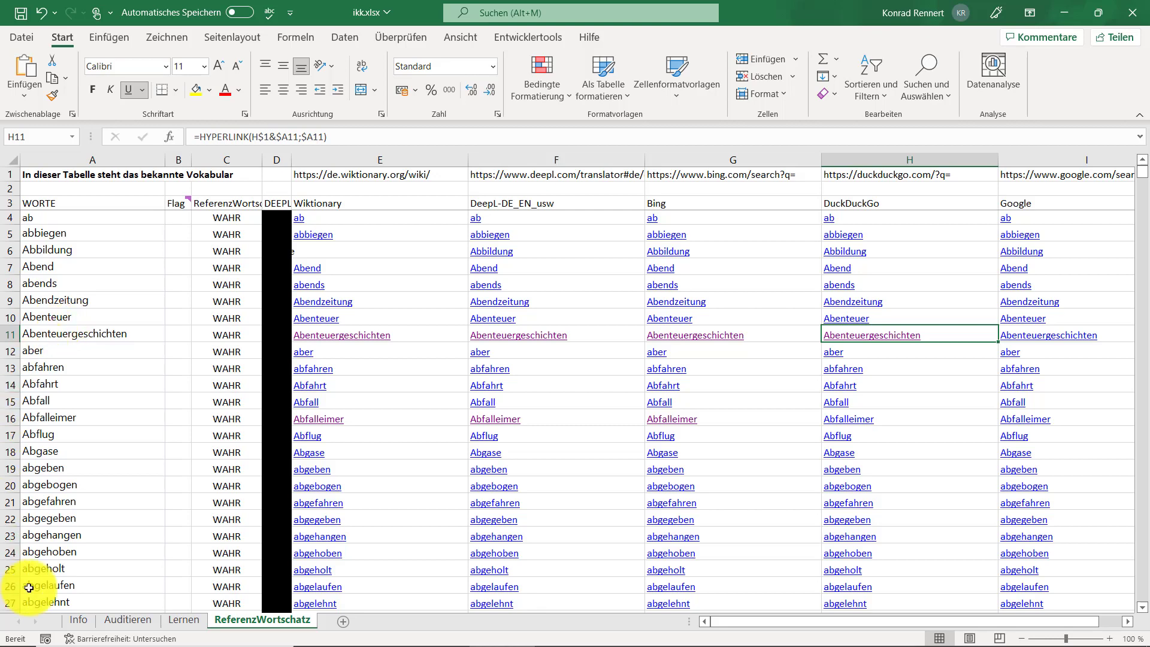
left_click(77, 623)
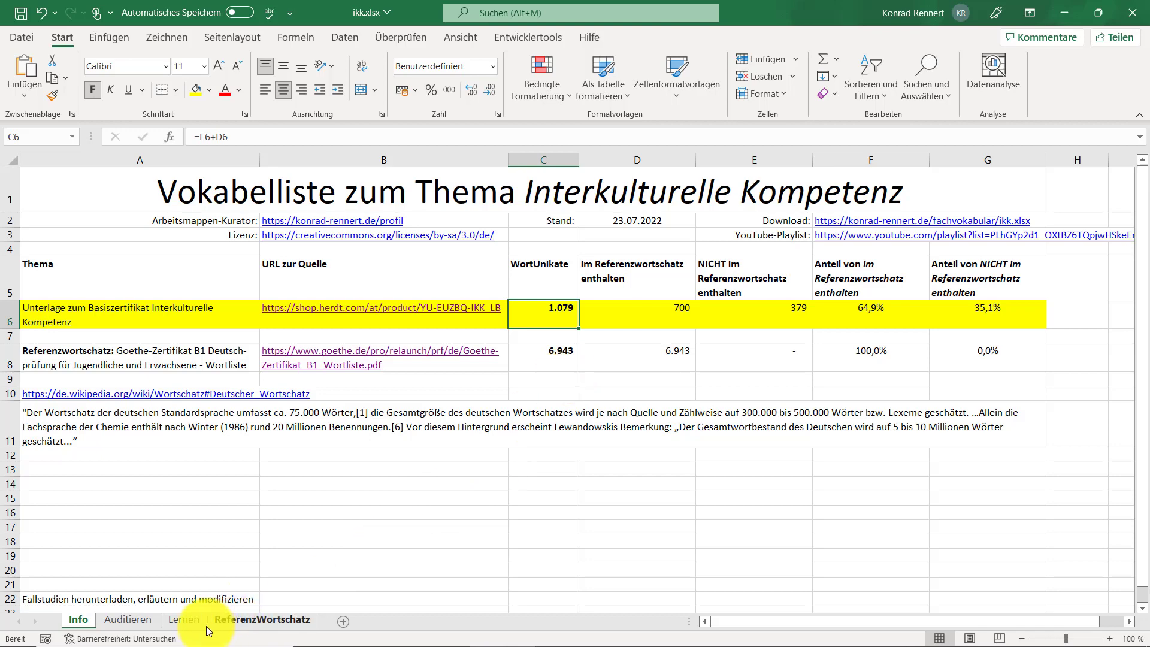
left_click(183, 618)
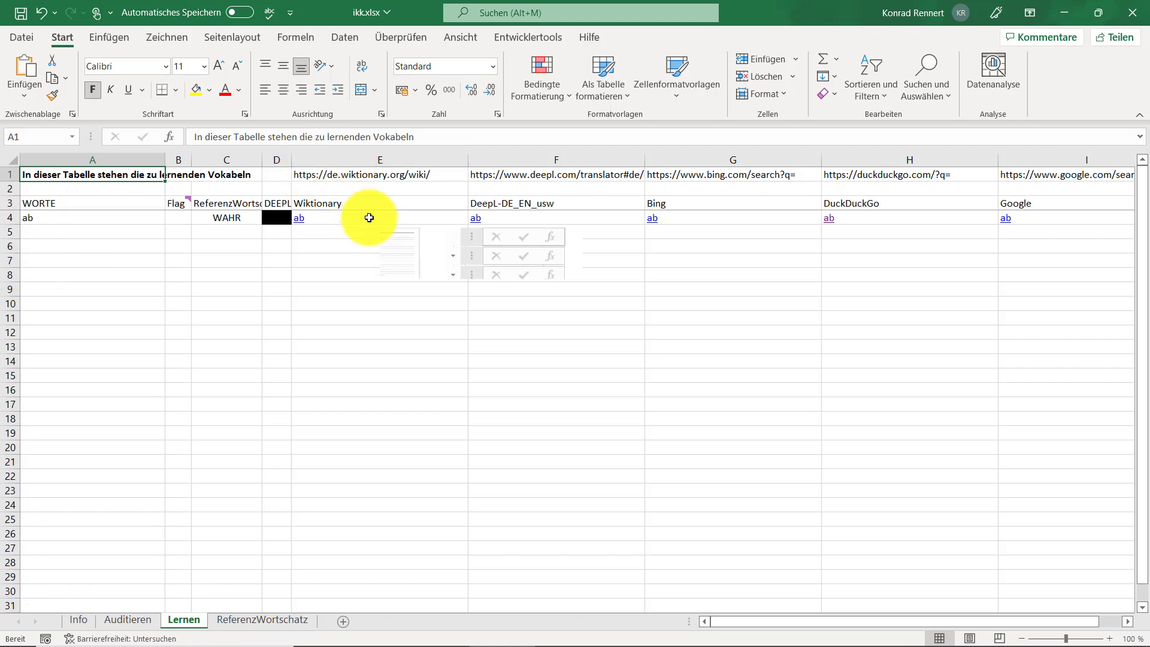
left_click(369, 218)
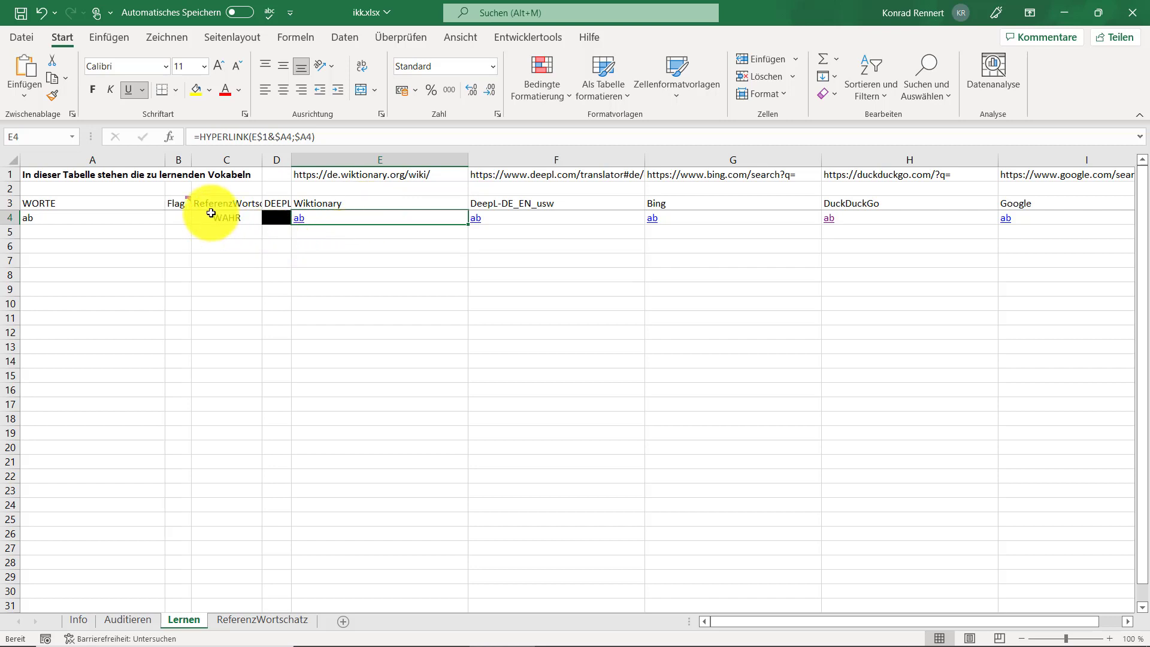
Step: Fill the lookup and link formulas from C4:I4 down to row 9 on the Lernen sheet
left_click(211, 219)
left_click_drag(255, 228, 1002, 215)
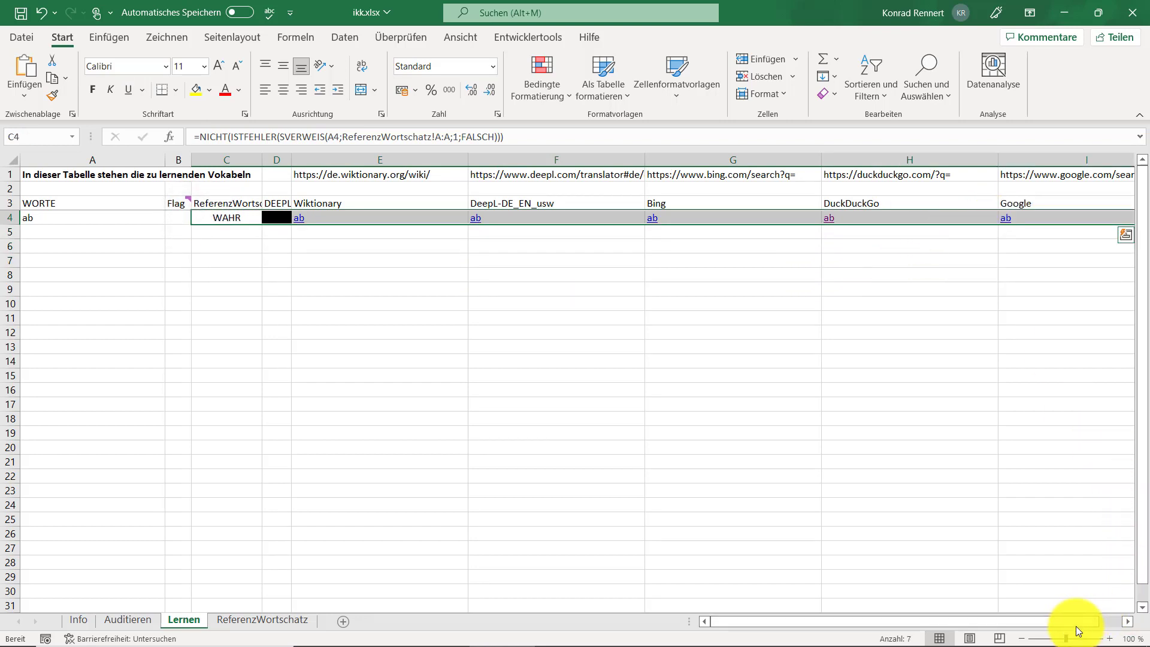
left_click_drag(1078, 626, 1108, 620)
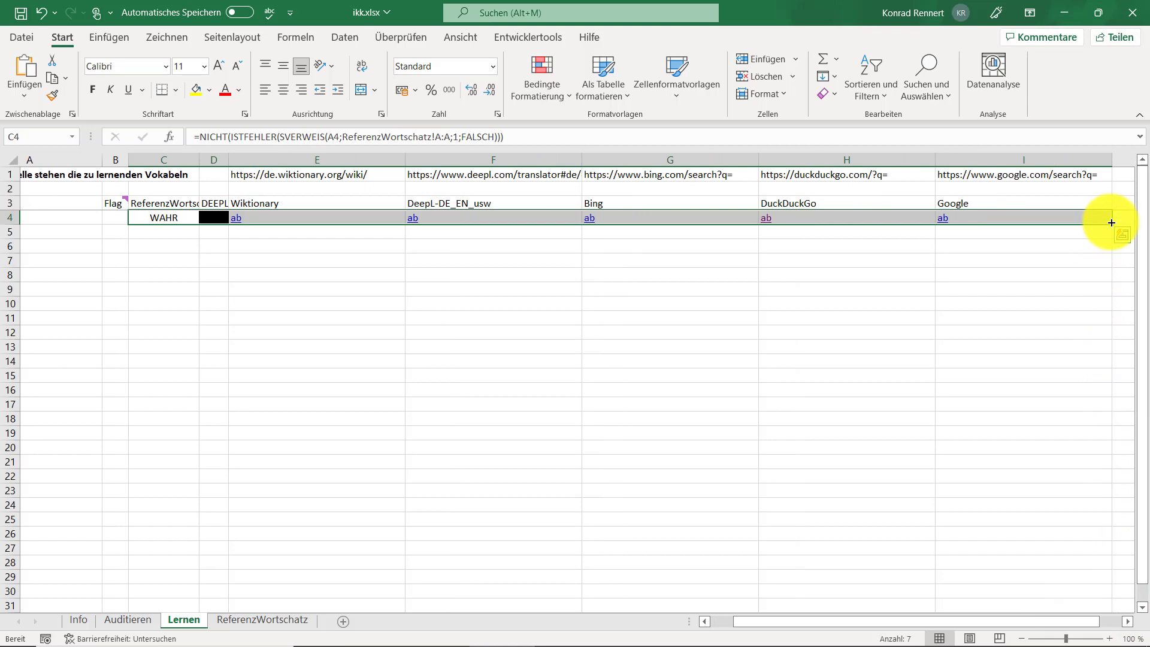
left_click_drag(1108, 225, 1109, 289)
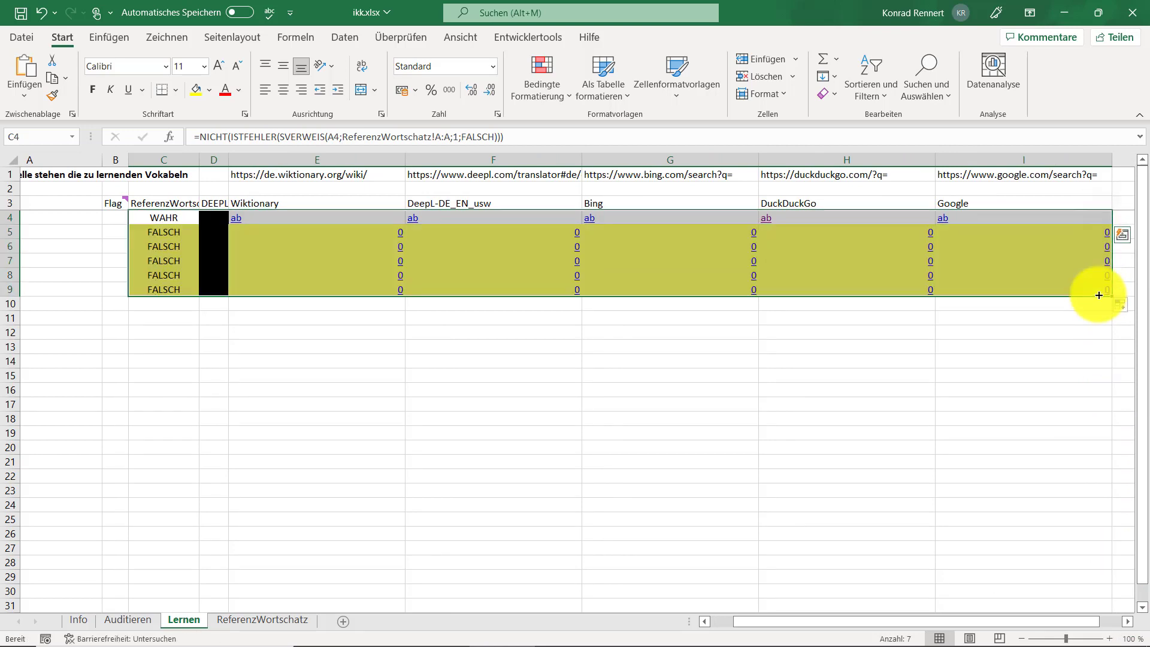
Step: Enter the words Abitur in A4 and Abifete in A5 of the Lernen sheet's word column
key("Left")
key("Left")
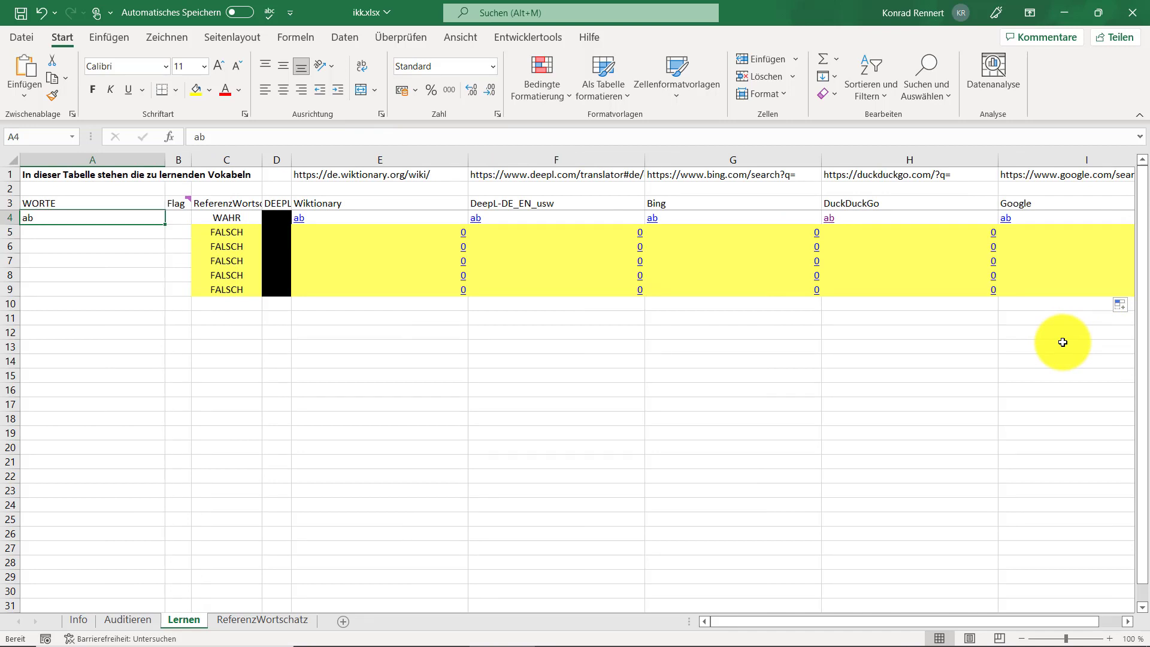
type("Abitur")
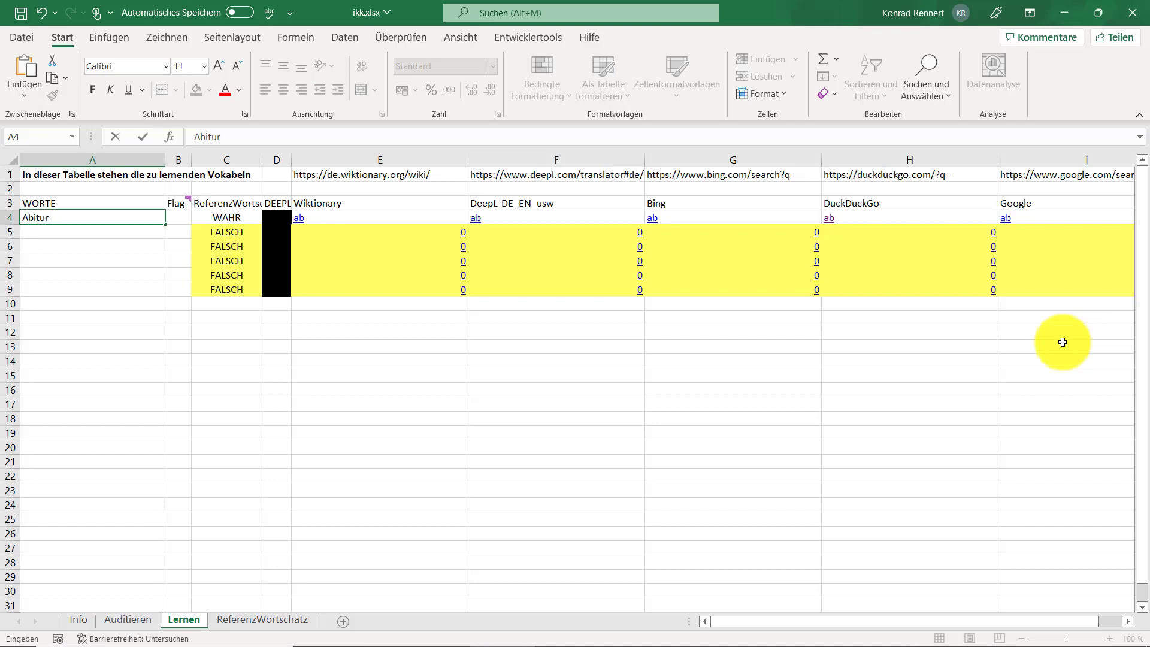
key("Return")
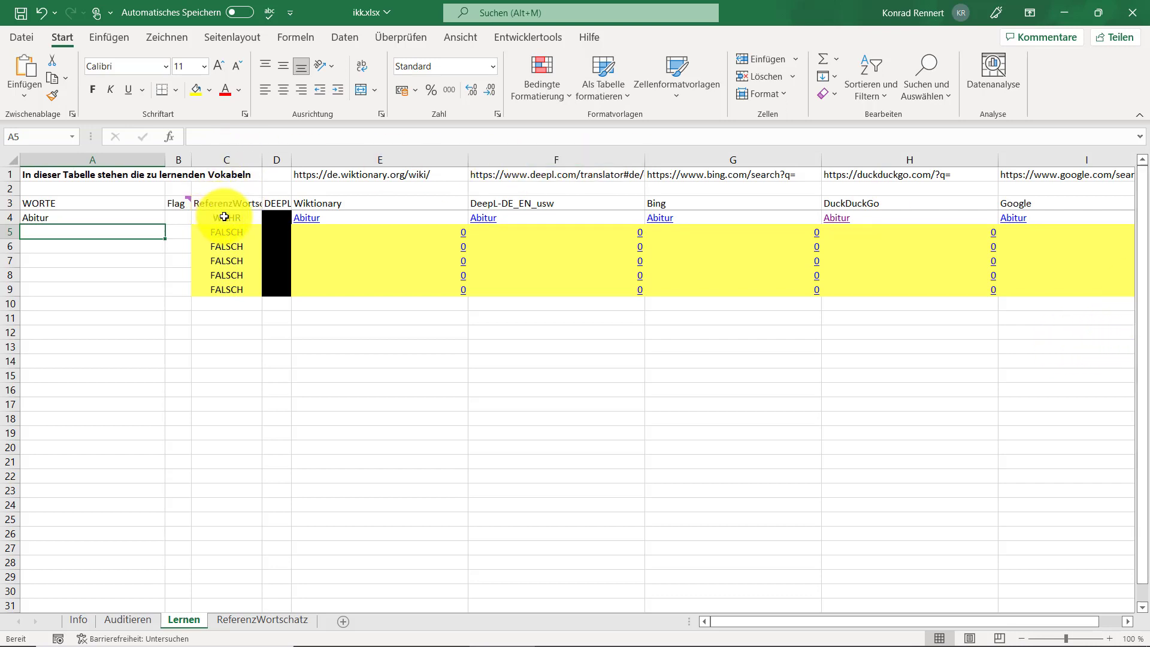
type("A")
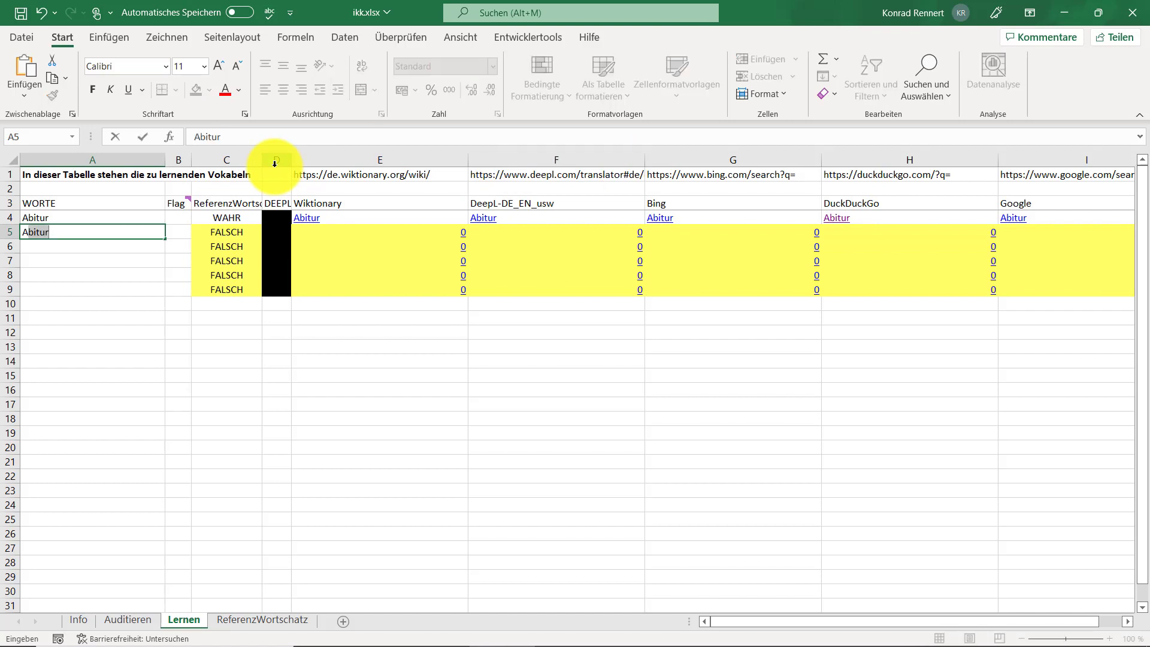
type("bifete")
key("Return")
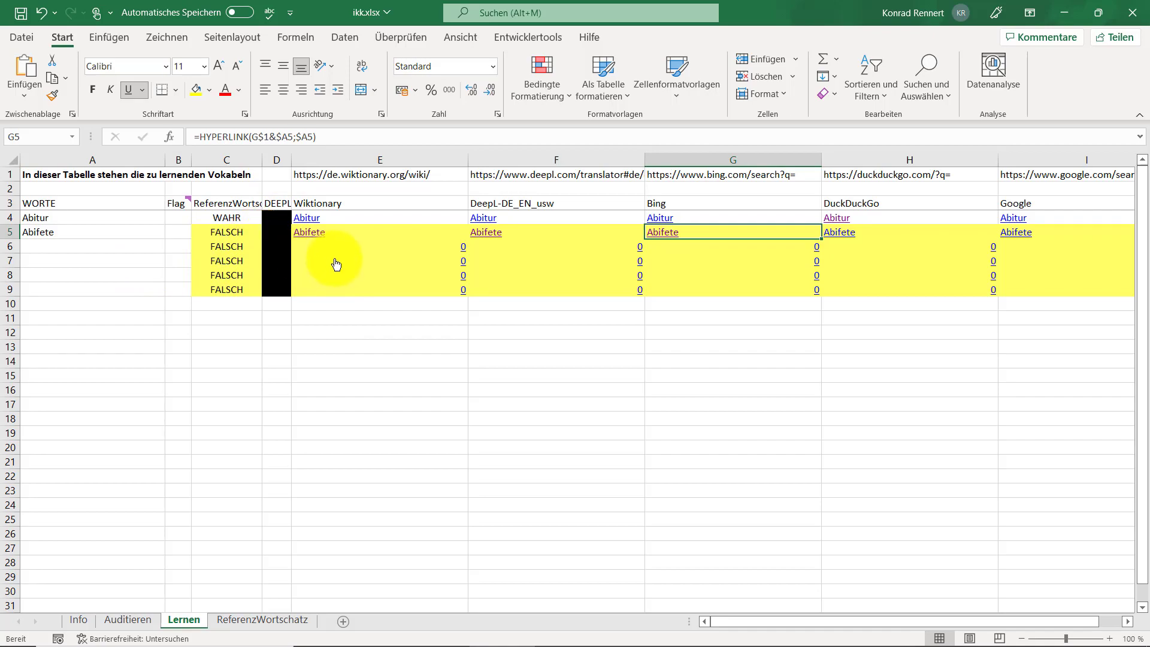
Step: Check the word Abifete through its Wiktionary link in E5 and its DeepL link in F5
left_click(317, 235)
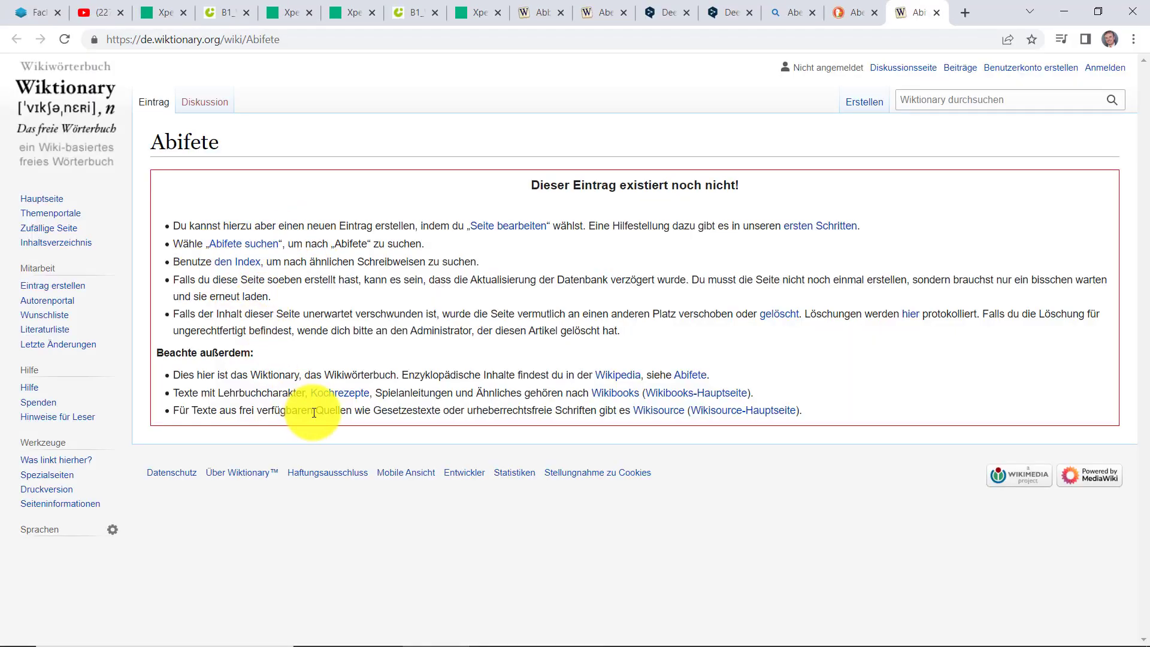
left_click(1062, 13)
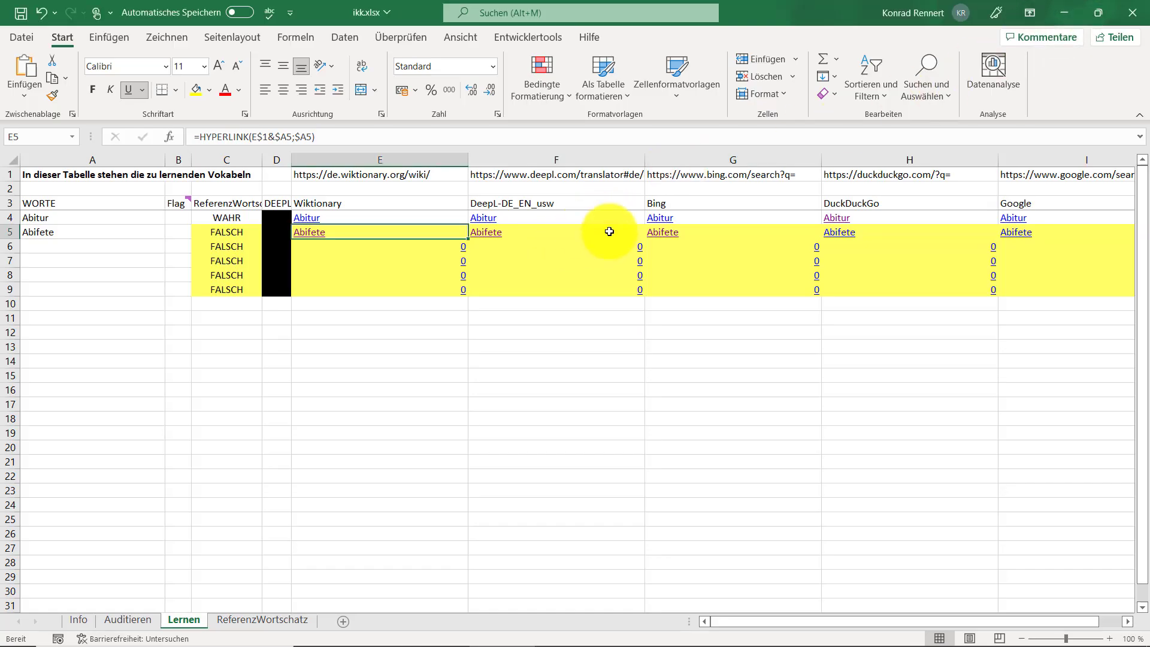
left_click(484, 230)
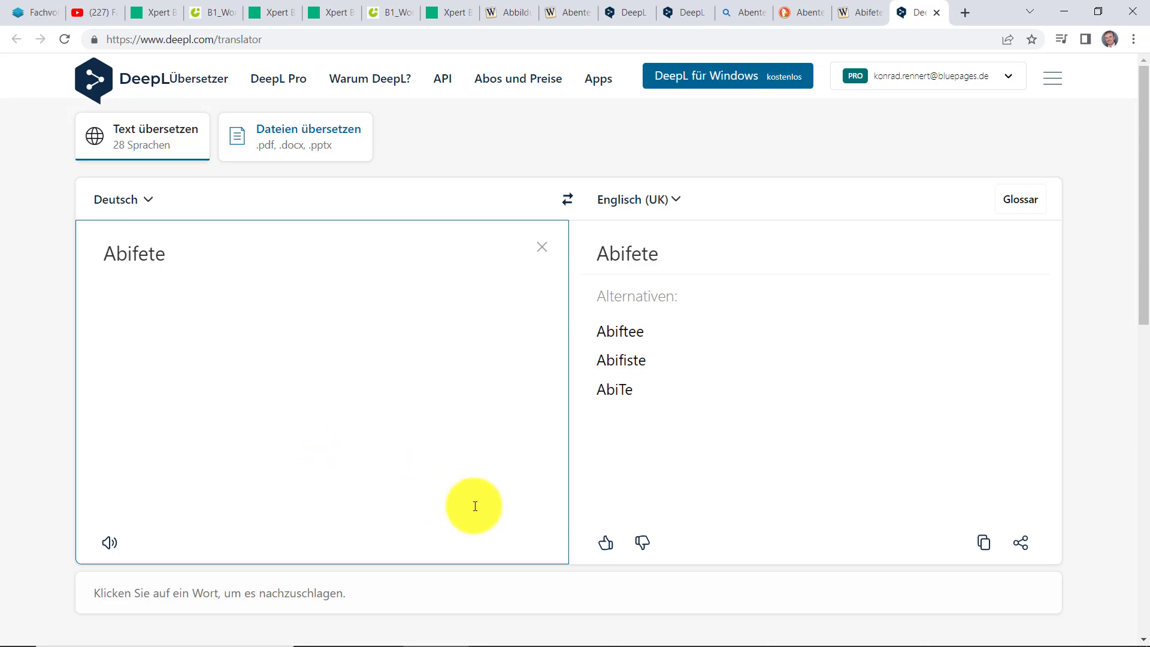
Step: Look up Abifete through its Bing link in G5 and open the Abifeten - Gymnasium Rahden result, returning to the workbook
left_click(1063, 12)
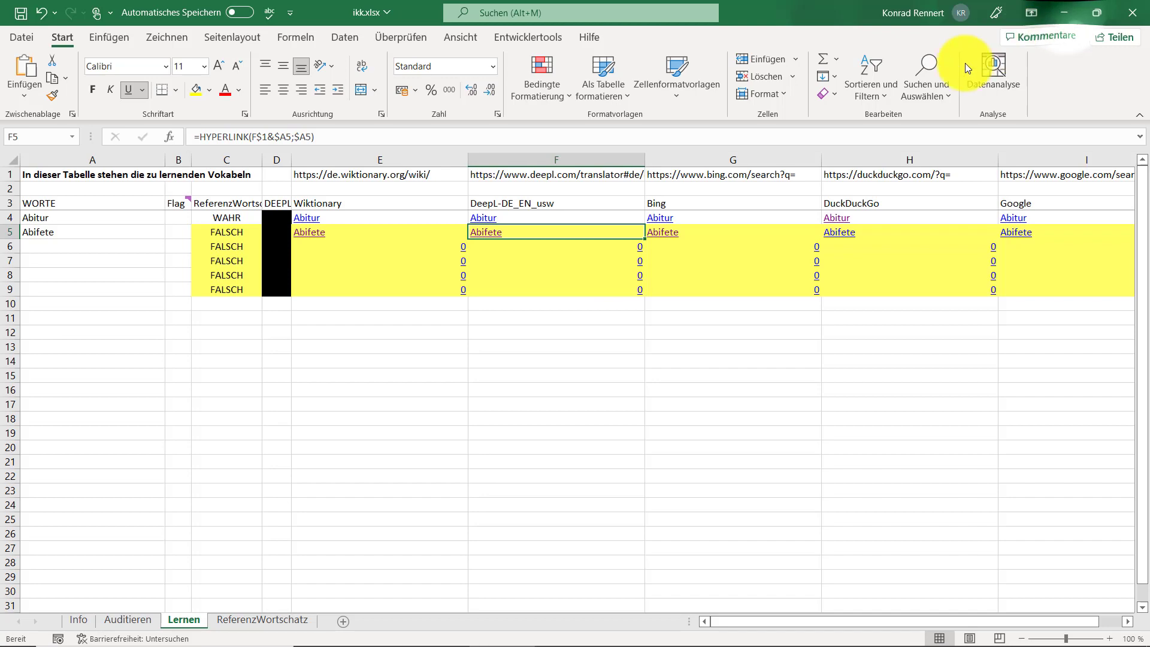
left_click(657, 238)
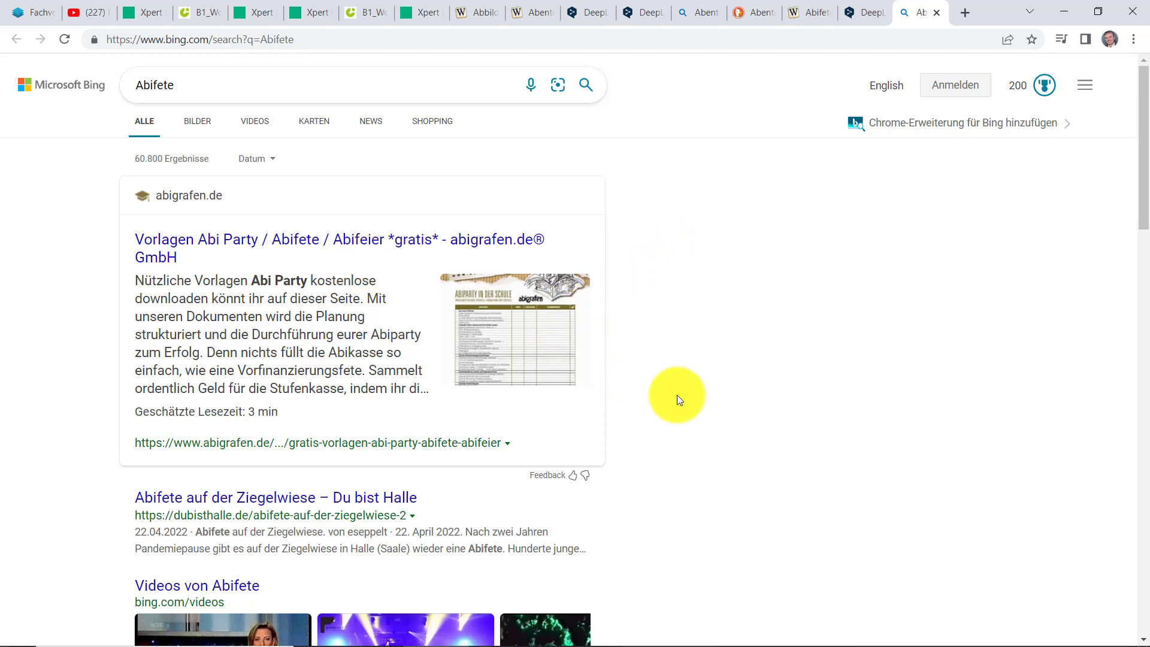
scroll(746, 404, "down", 7)
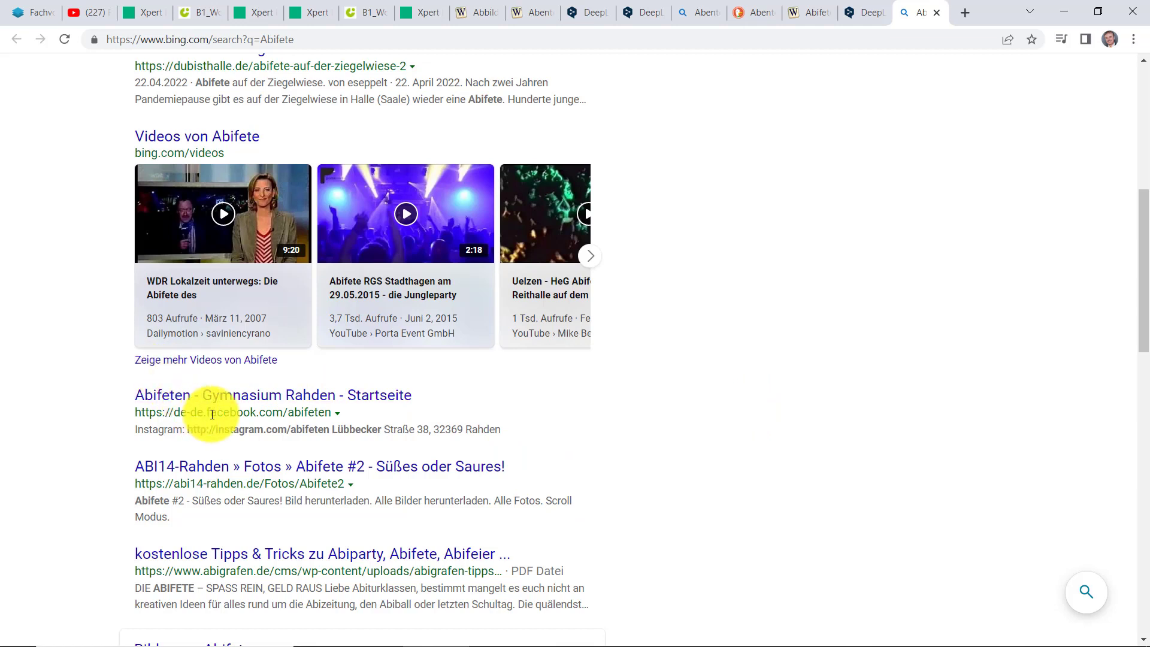
left_click(252, 398)
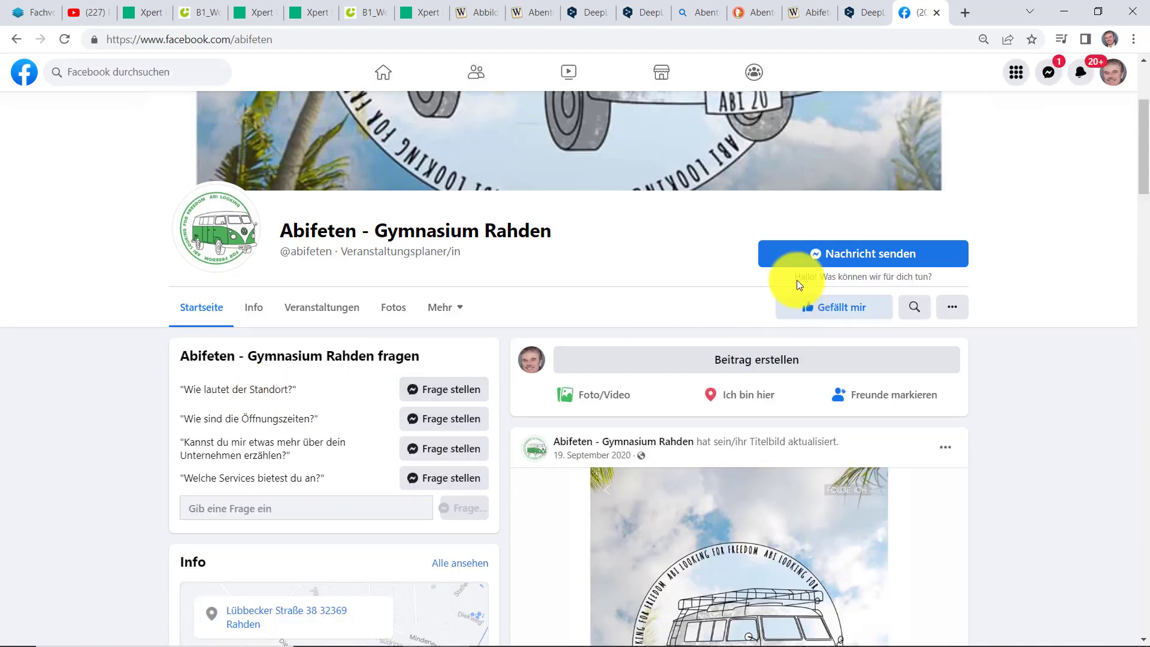
left_click(1072, 15)
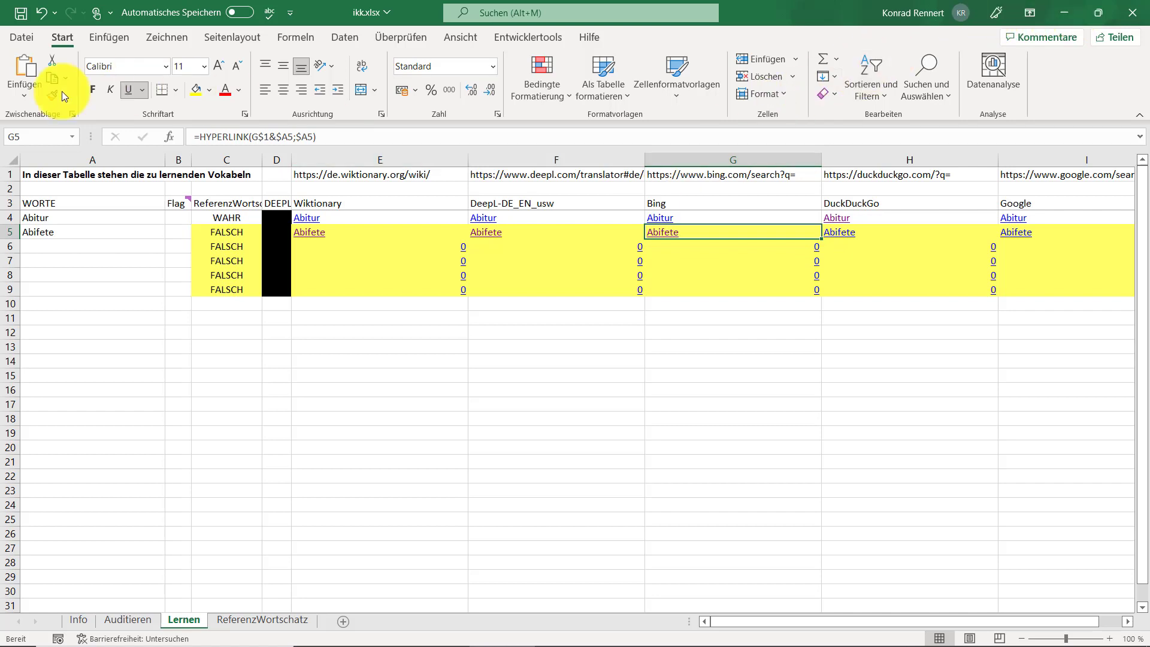
Step: Enter the word Berufsqualifikation in A6 of the Lernen sheet's word column
left_click(44, 248)
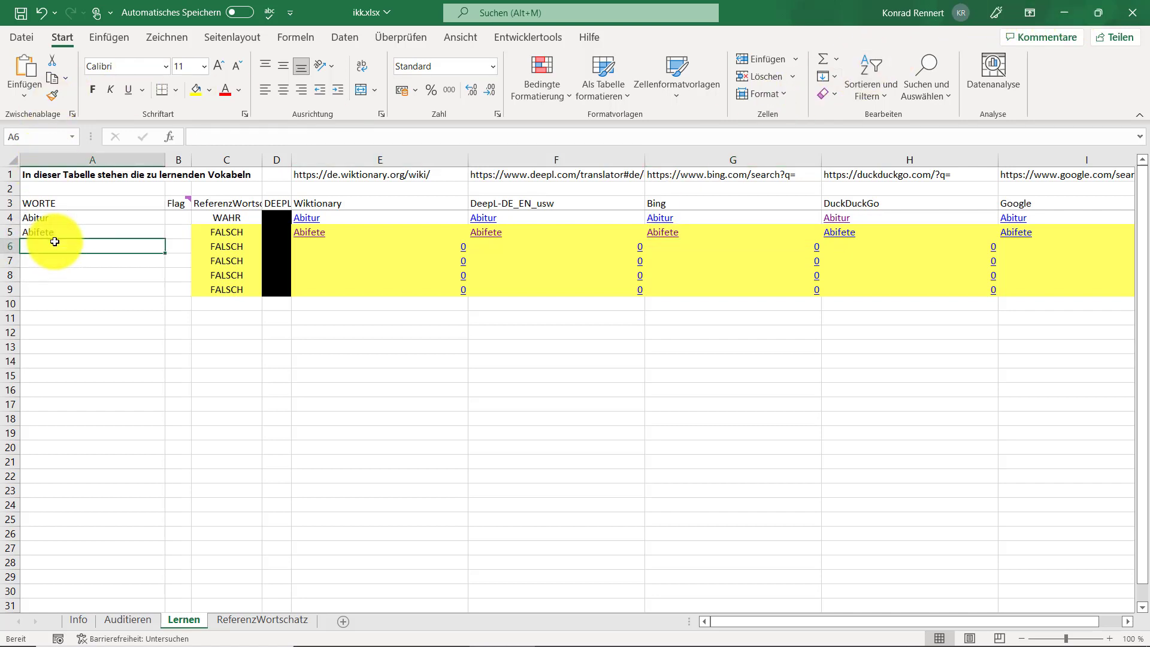
type("B")
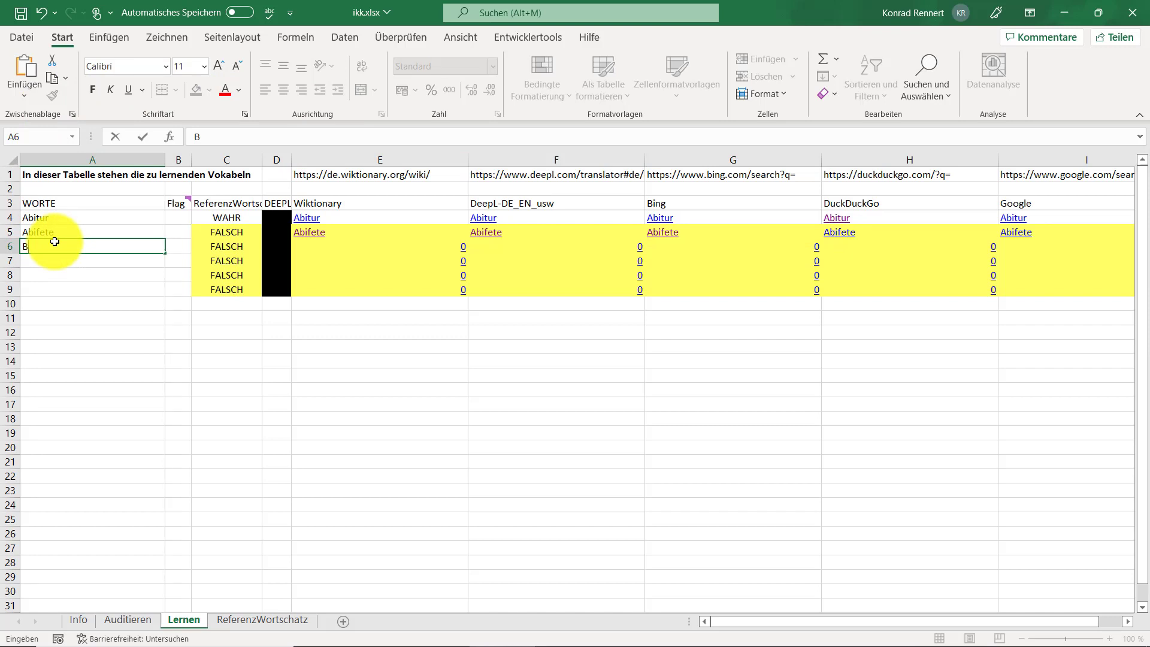
type("erufsqualifikation")
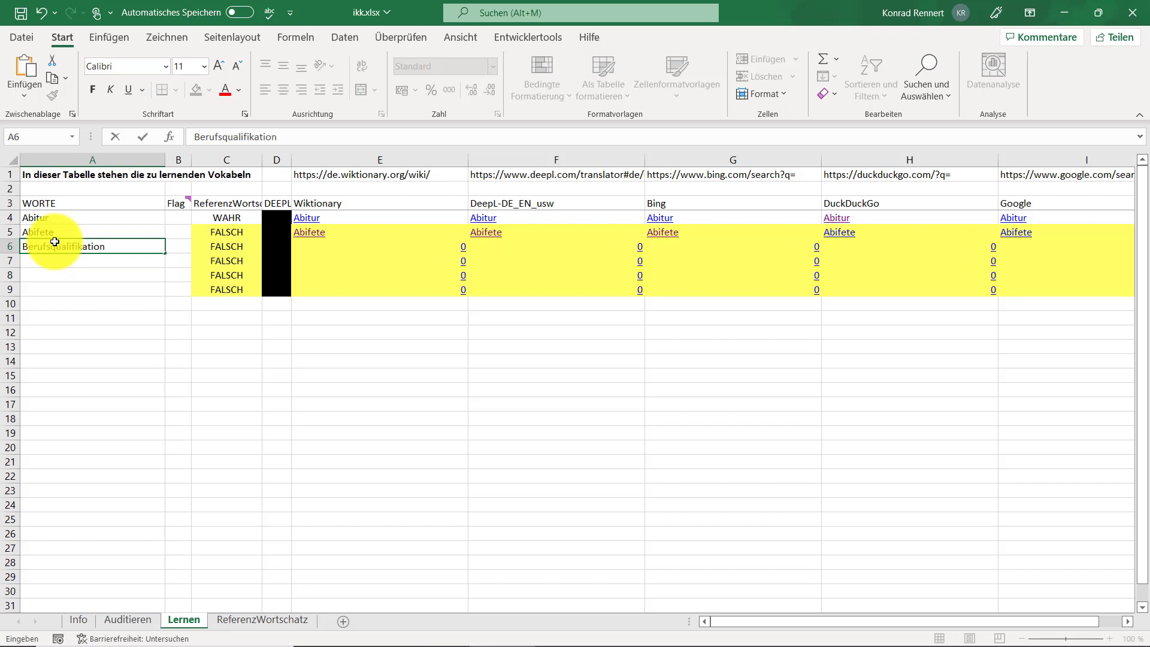
key("Return")
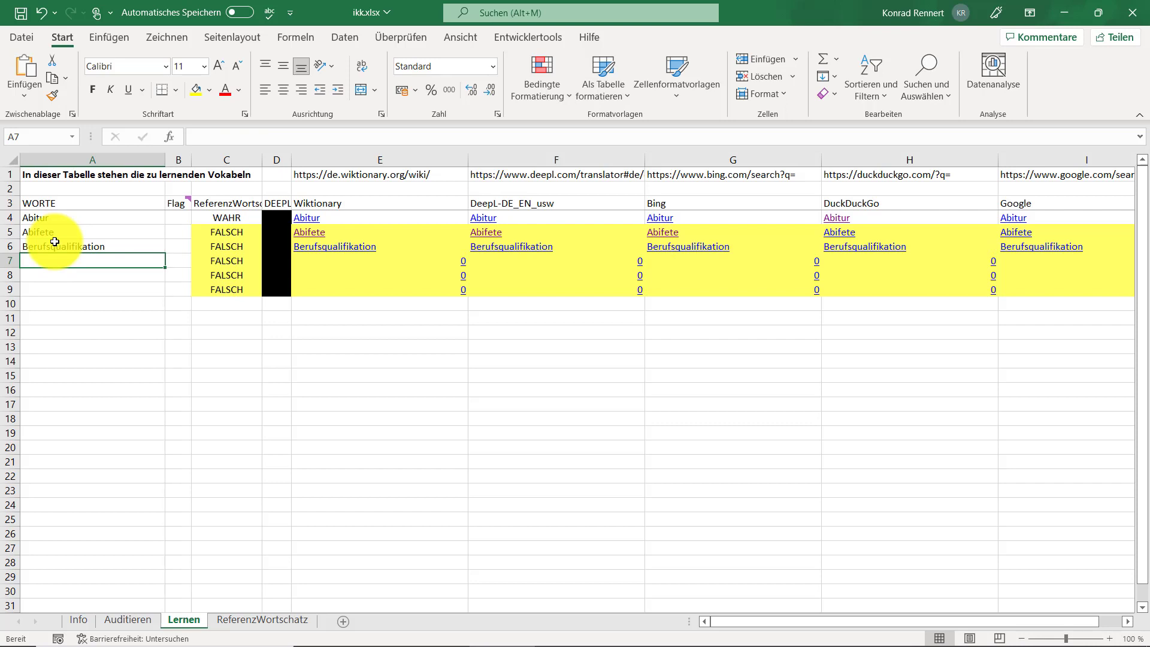
Step: Look up Berufsqualifikation through its Wiktionary link in E6 and search Wiktionary for the word, returning to the workbook
left_click(317, 252)
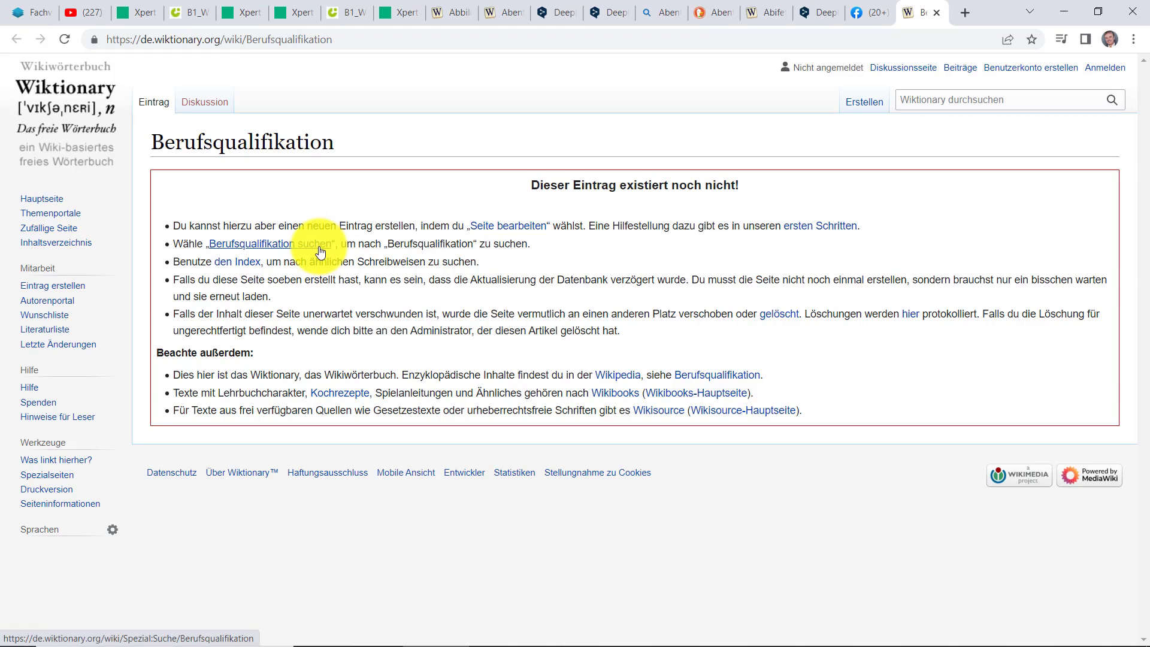
left_click(267, 247)
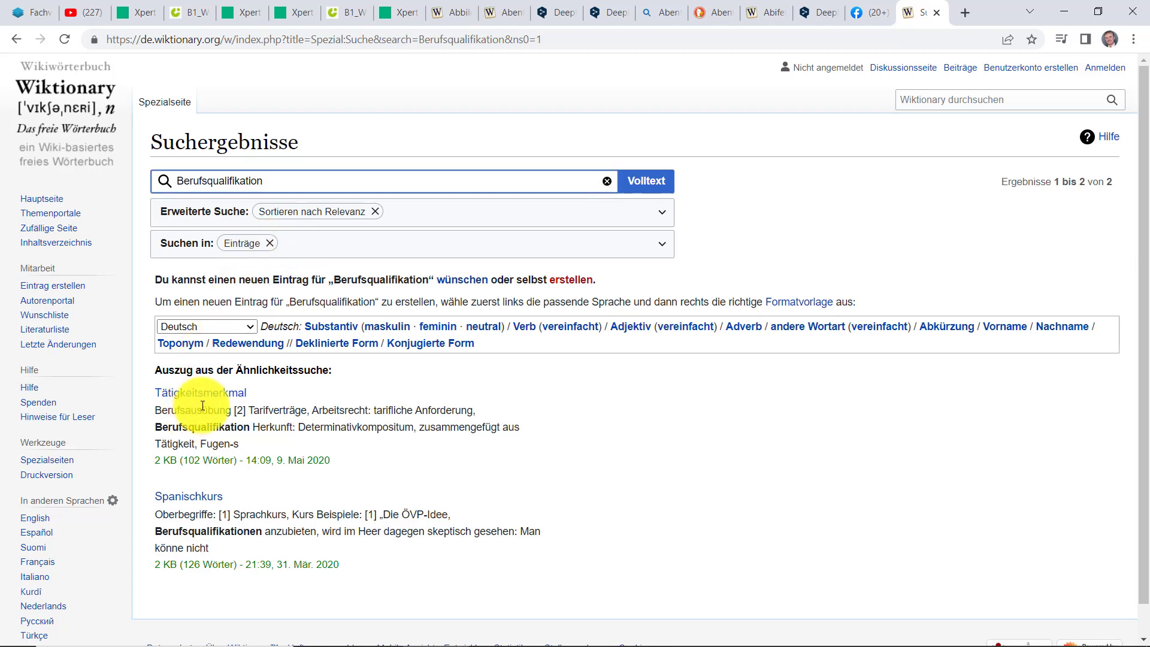
left_click(1066, 14)
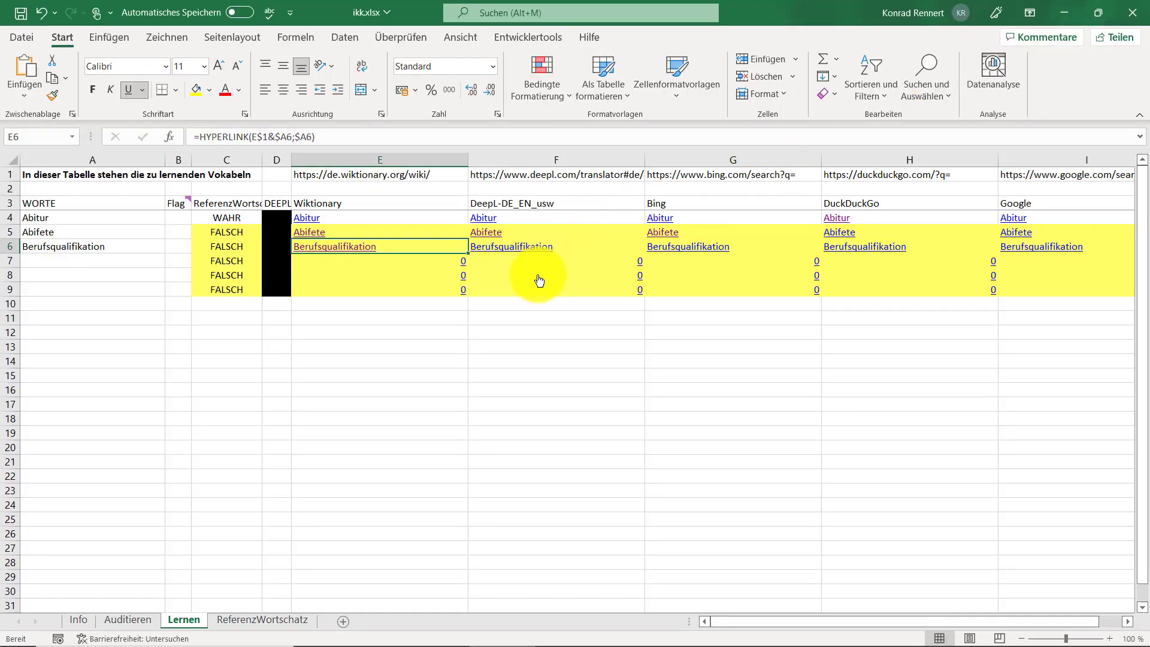
Step: Open the DeepL link for Berufsqualifikation in F6 and translate the word into Estonian (Estnisch), returning to the workbook
left_click(499, 250)
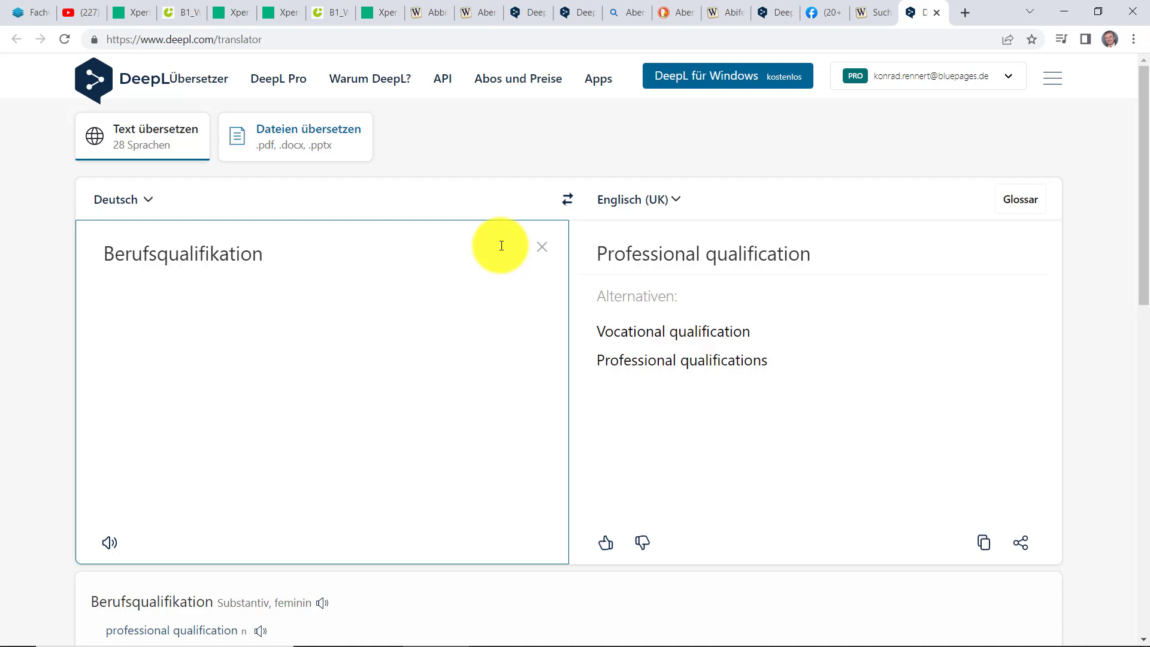
left_click(678, 199)
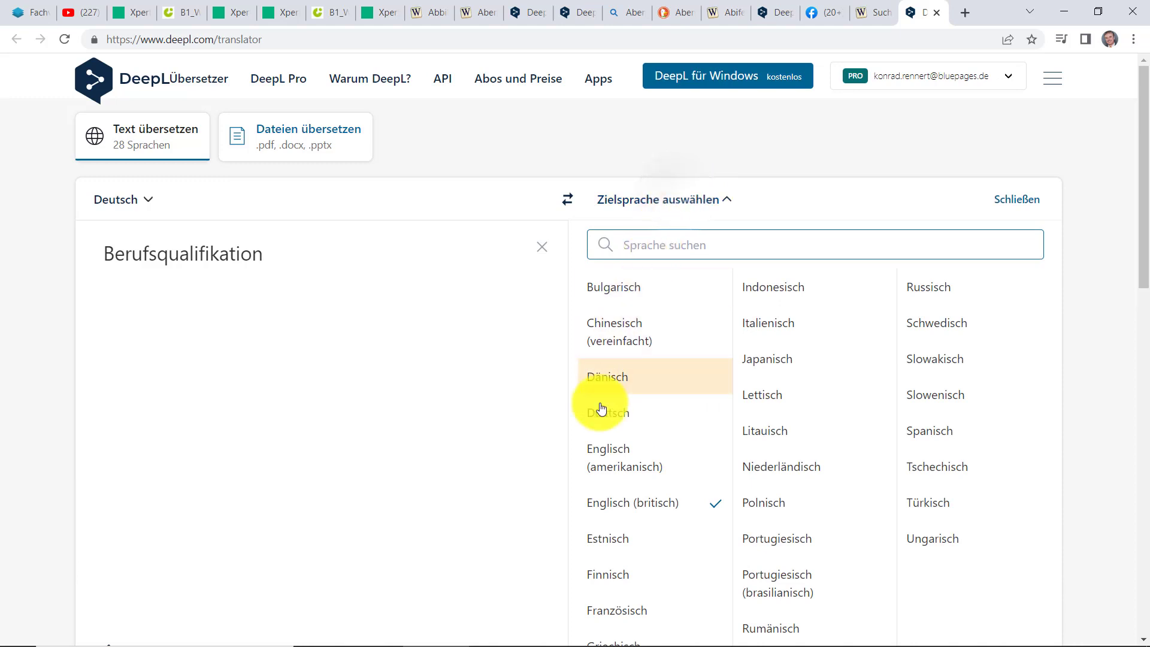
left_click(591, 542)
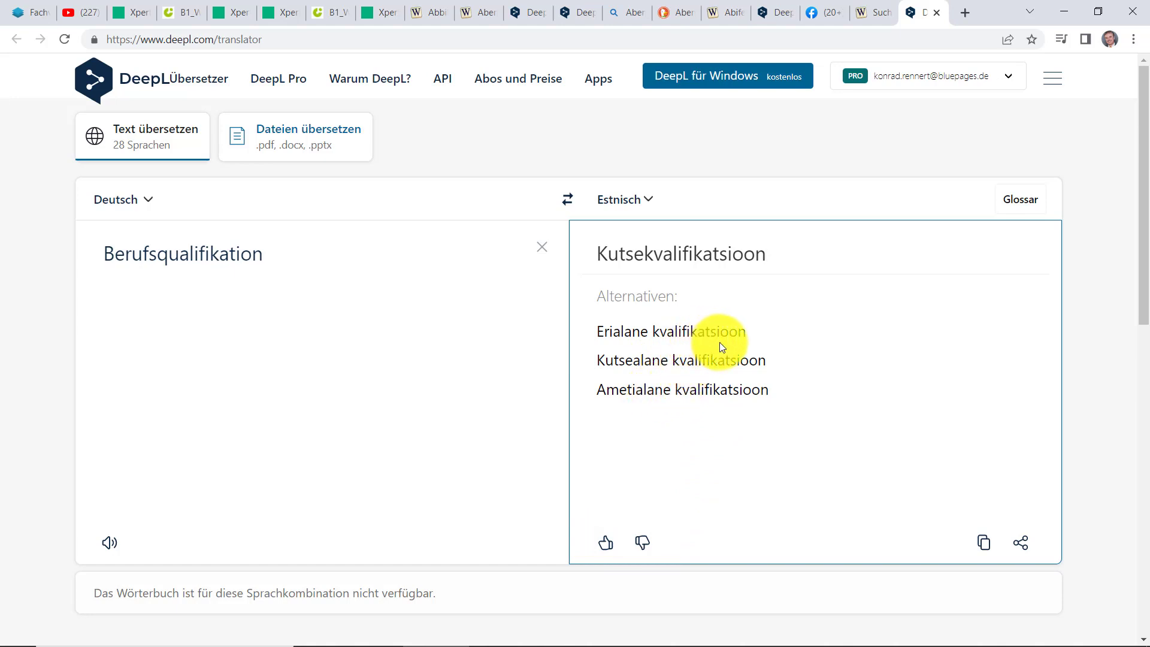
left_click(1064, 12)
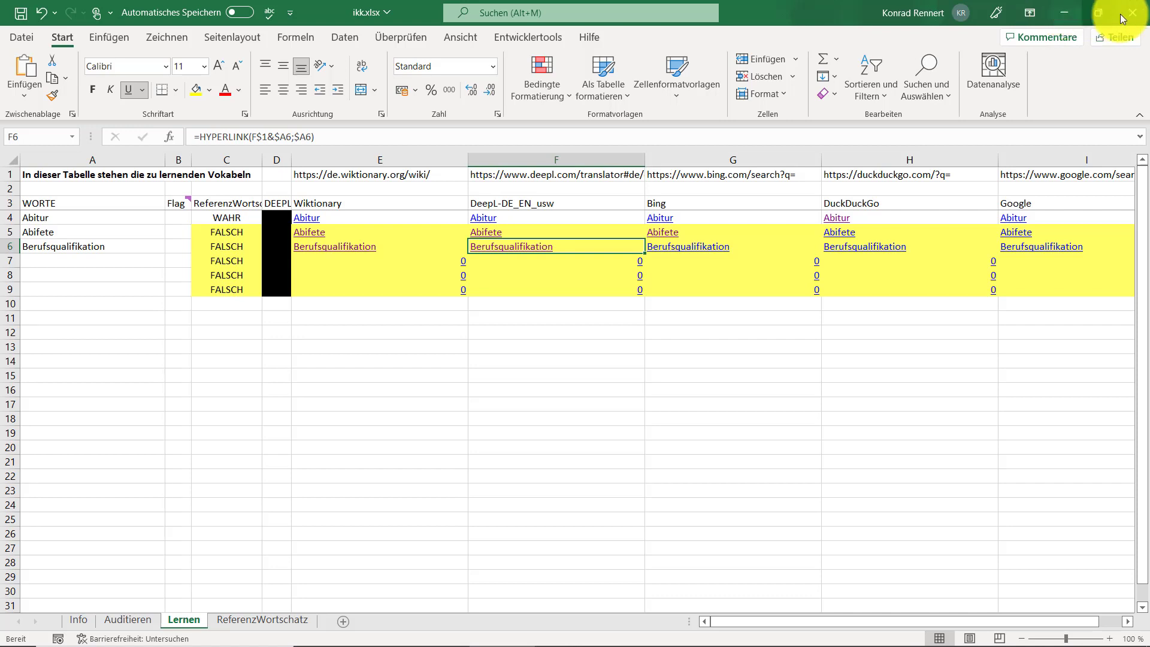
Step: Look up Berufsqualifikation through its Google link in I6 and open the related Wikipedia article, returning to the workbook
left_click(1030, 251)
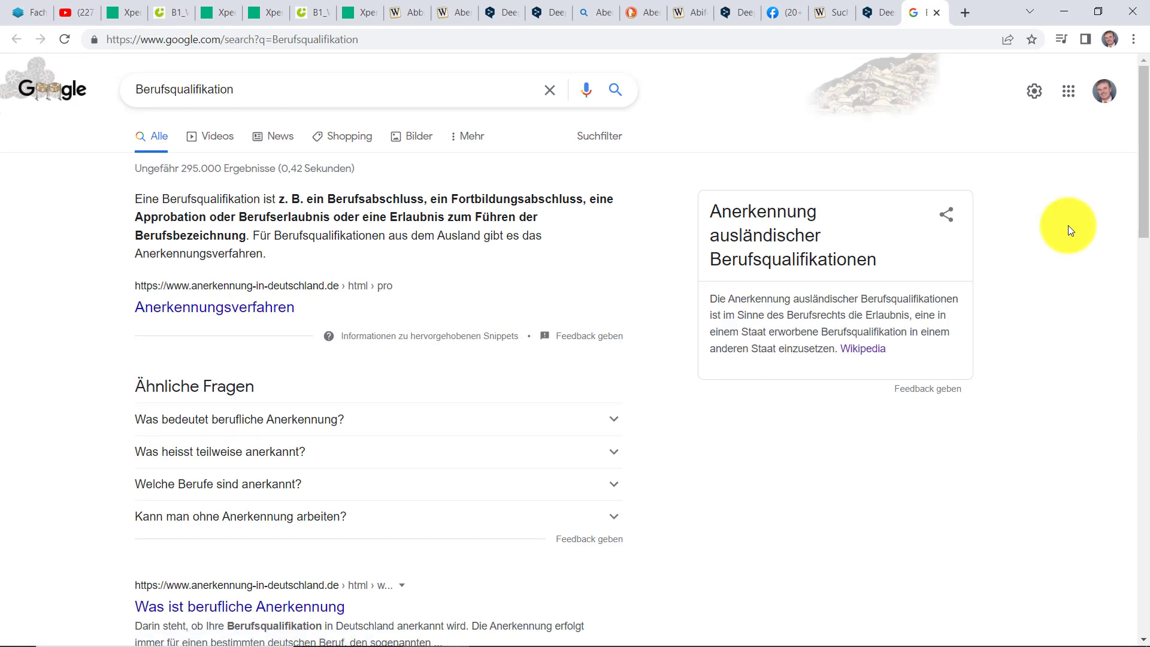
left_click(869, 348)
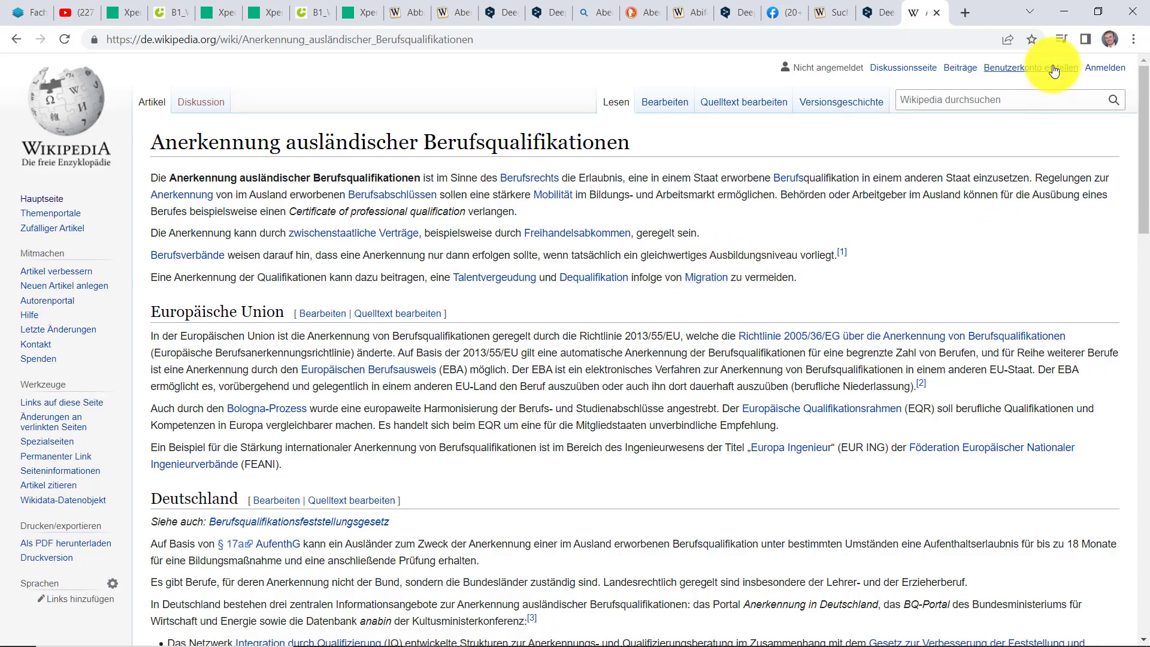
left_click(1066, 21)
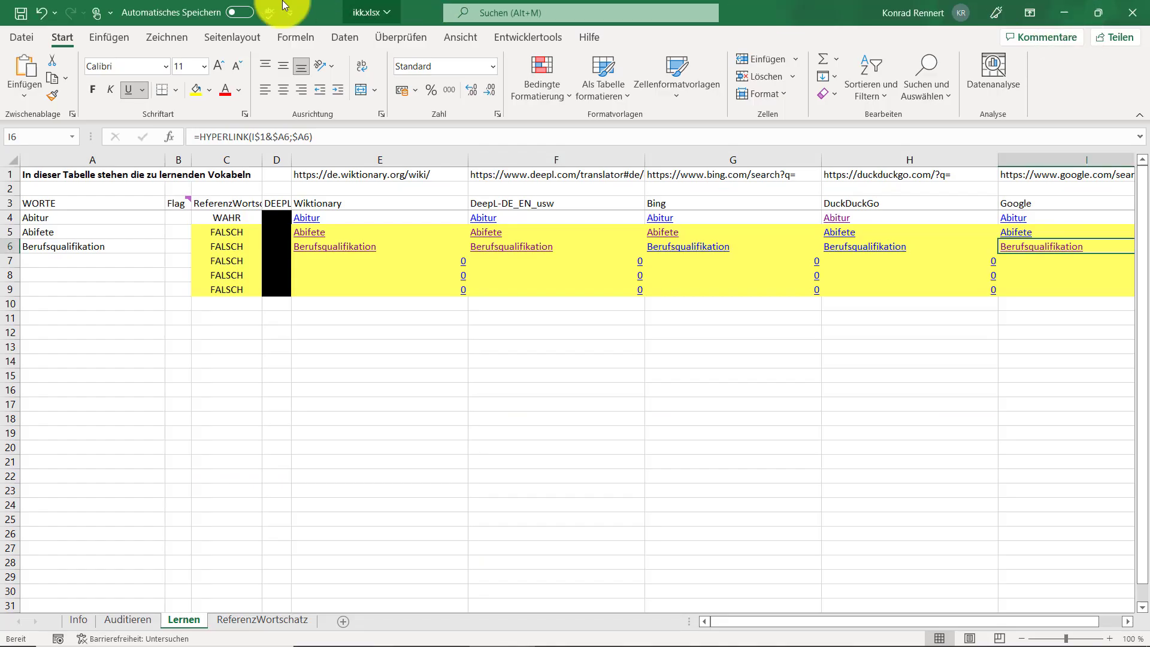
Step: Examine the full extent of the WORTE column on the Auditieren sheet, from its header to the last word
left_click(272, 250)
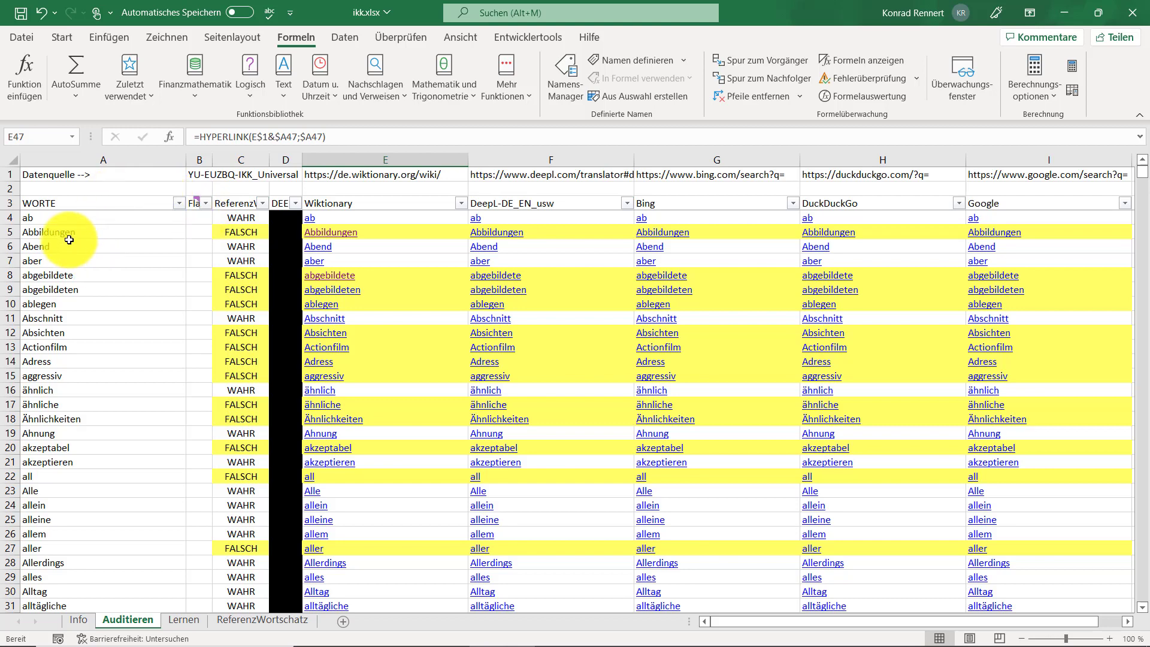
left_click(64, 159)
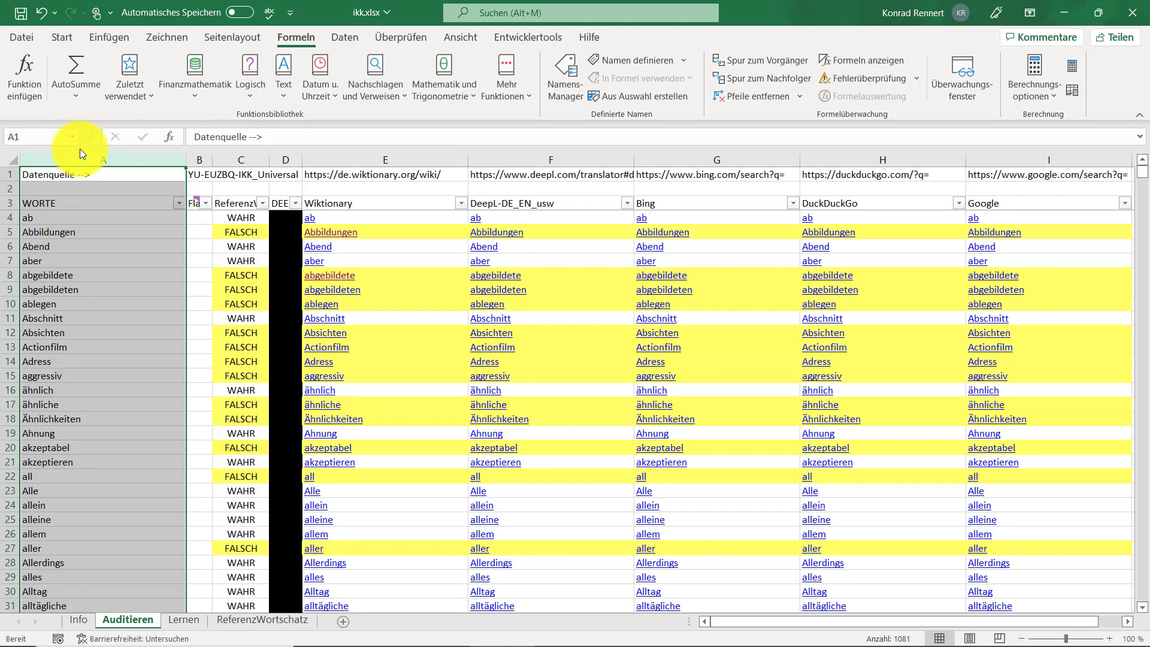
key("ctrl+Down")
key("ctrl+Down")
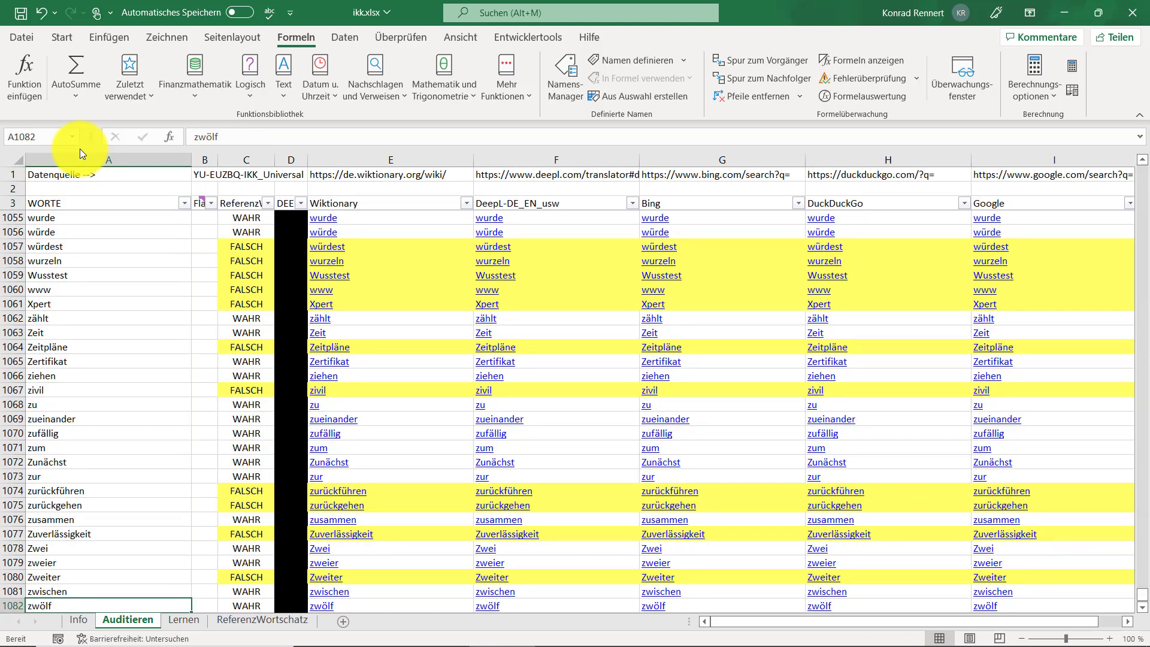
key("Down")
key("Down")
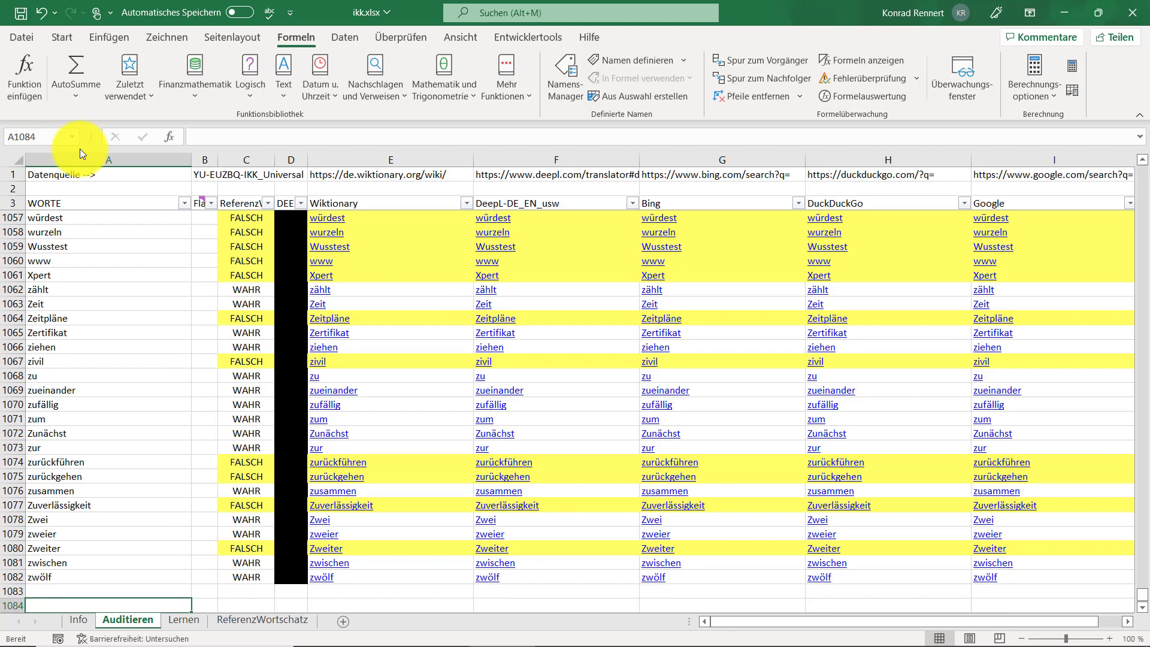
key("ctrl+Up")
key("ctrl+Up")
key("ctrl+Up")
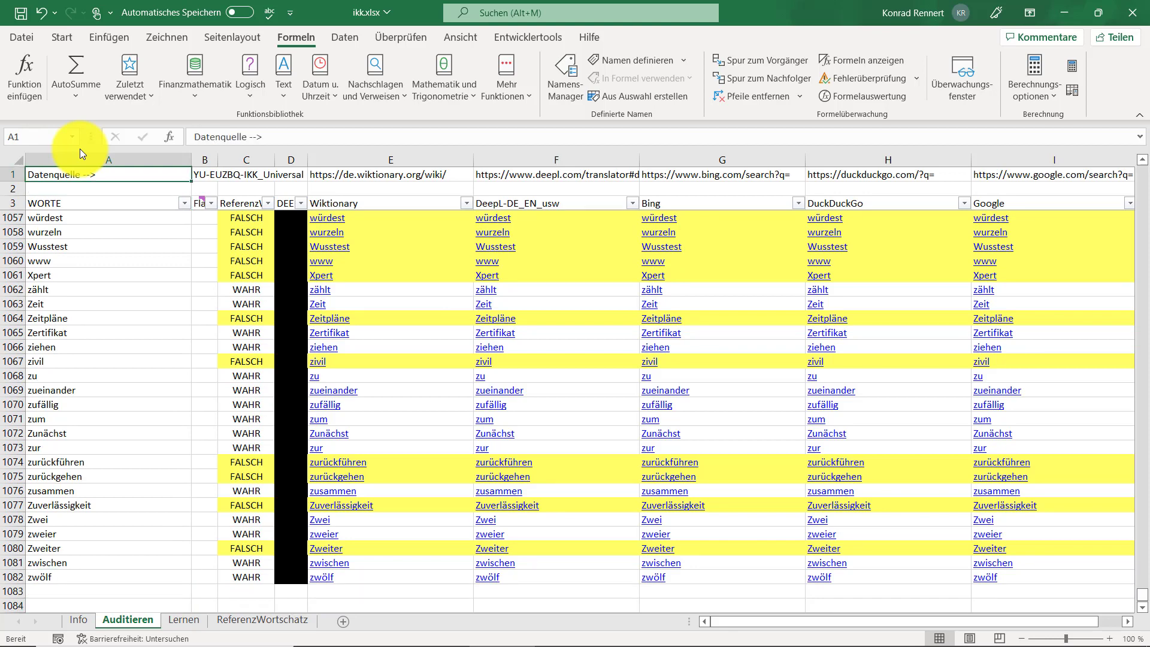
Step: Flag the words Abbildungen and abgebildete with L in B5 and B8 of the Auditieren sheet
key("Down")
key("Down")
key("Down")
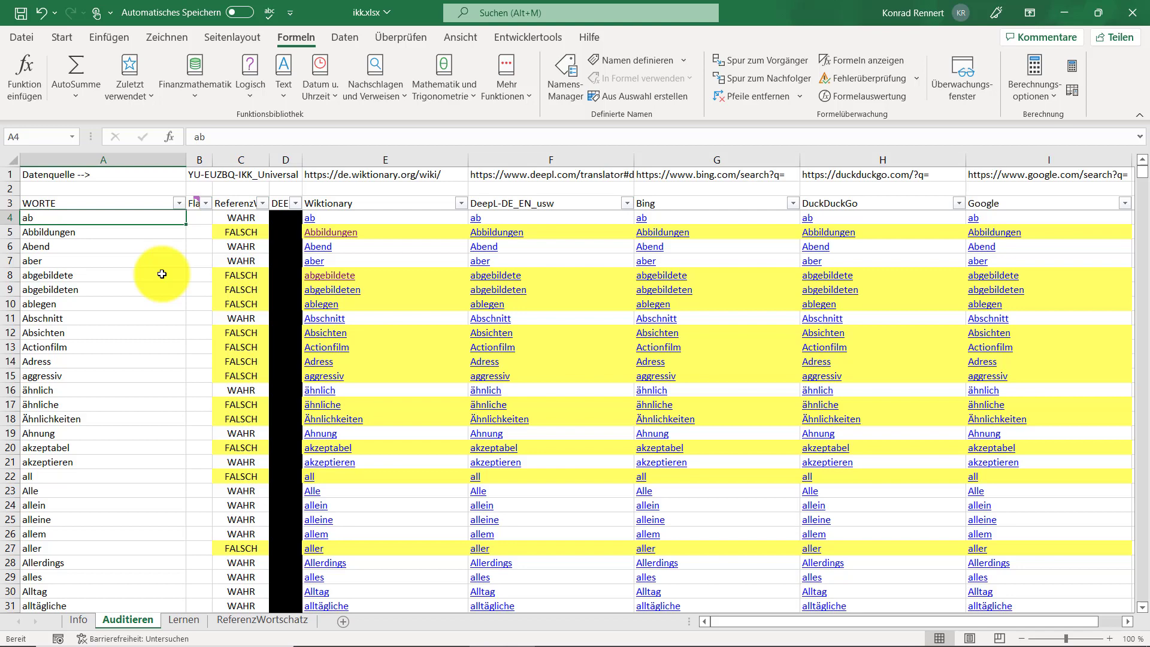
key("Tab")
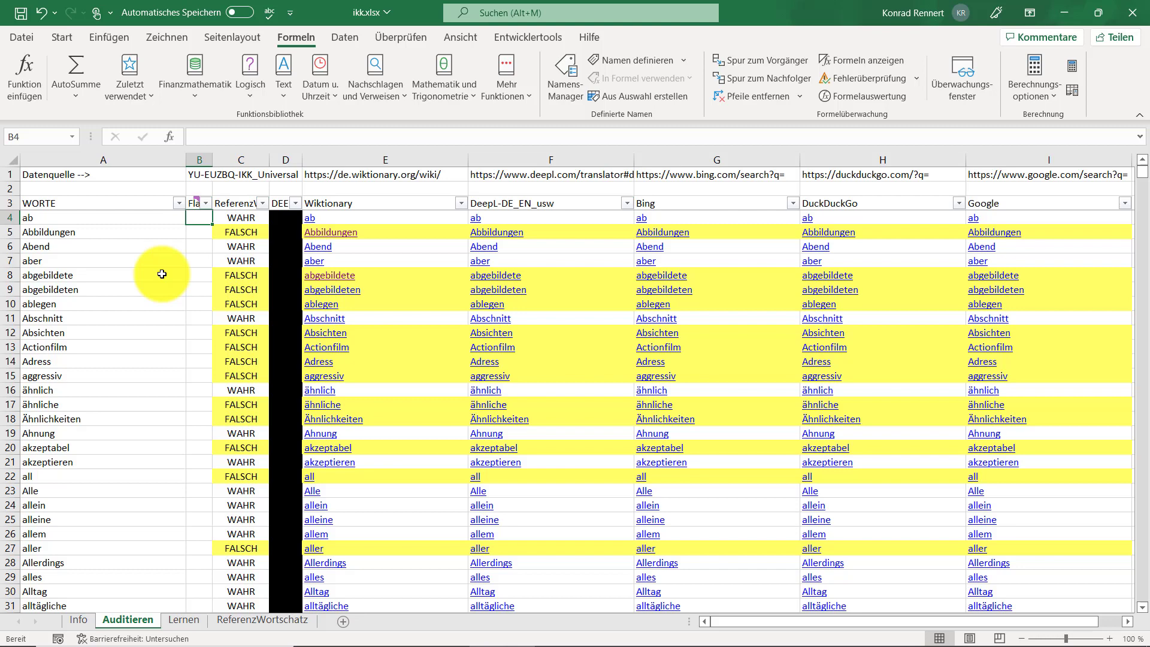
key("Down")
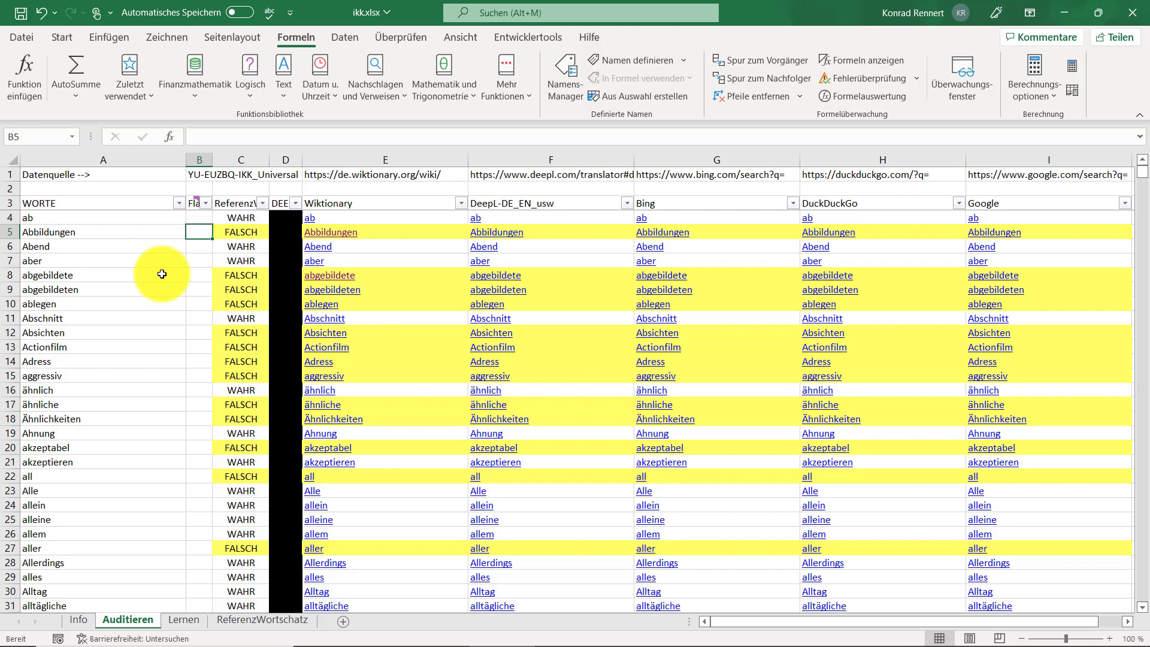
type("L")
key("Down")
key("Down")
key("Down")
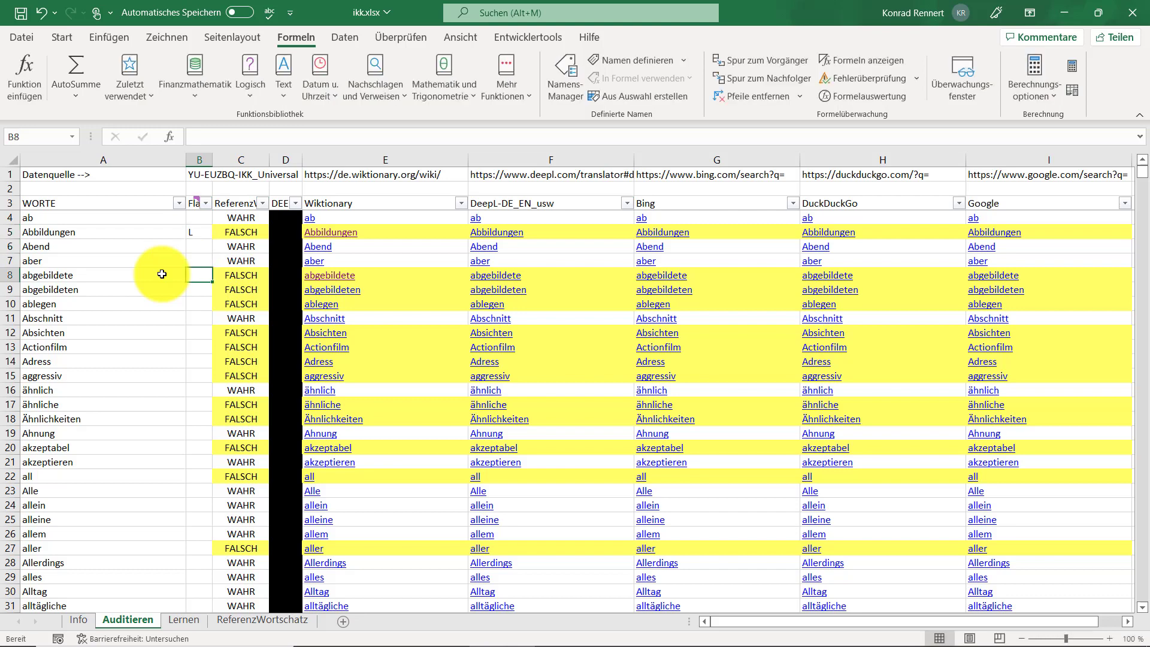
type("L")
key("Down")
Step: Flag the word angeboren with L in B47 of the Auditieren sheet
key("Down")
key("Down")
key("Down")
key("Down")
key("Down")
key("Down")
key("Down")
key("Down")
key("Down")
key("Down")
key("Down")
key("Down")
key("Down")
key("Down")
key("Down")
key("Down")
key("Down")
key("Down")
key("Down")
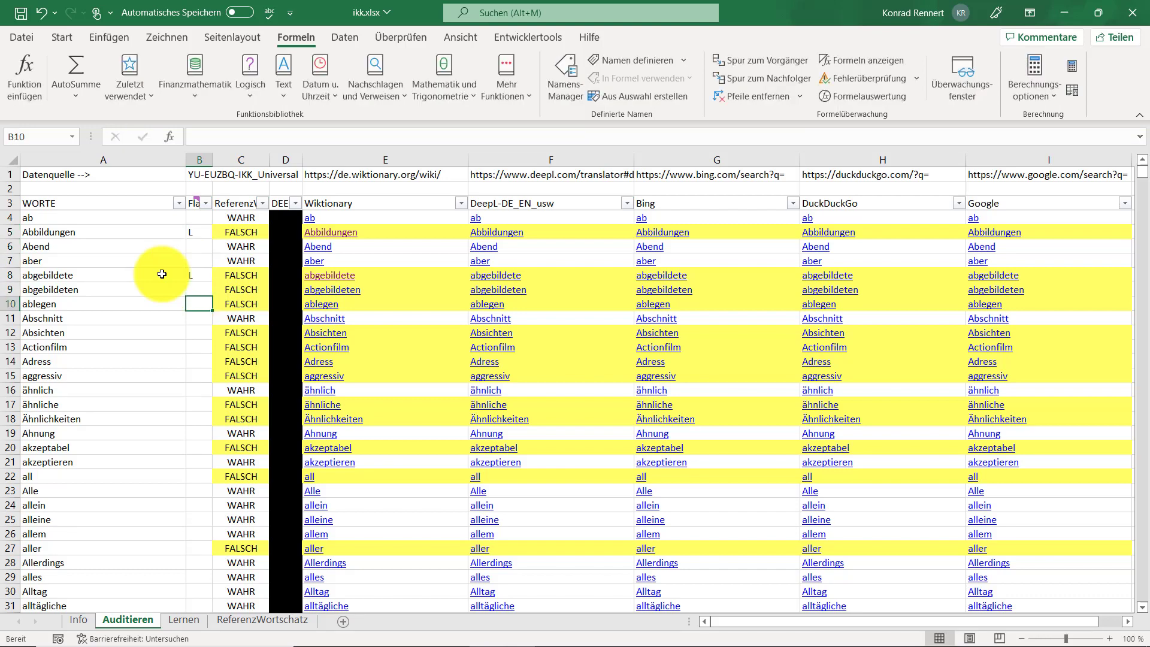
key("Down")
key("Down")
key("Down")
key("Down")
key("Down")
key("Down")
key("Down")
key("Down")
key("Down")
key("Down")
key("Down")
key("Down")
key("Down")
key("Down")
key("Down")
key("Down")
key("Down")
key("Down")
key("Down")
key("Down")
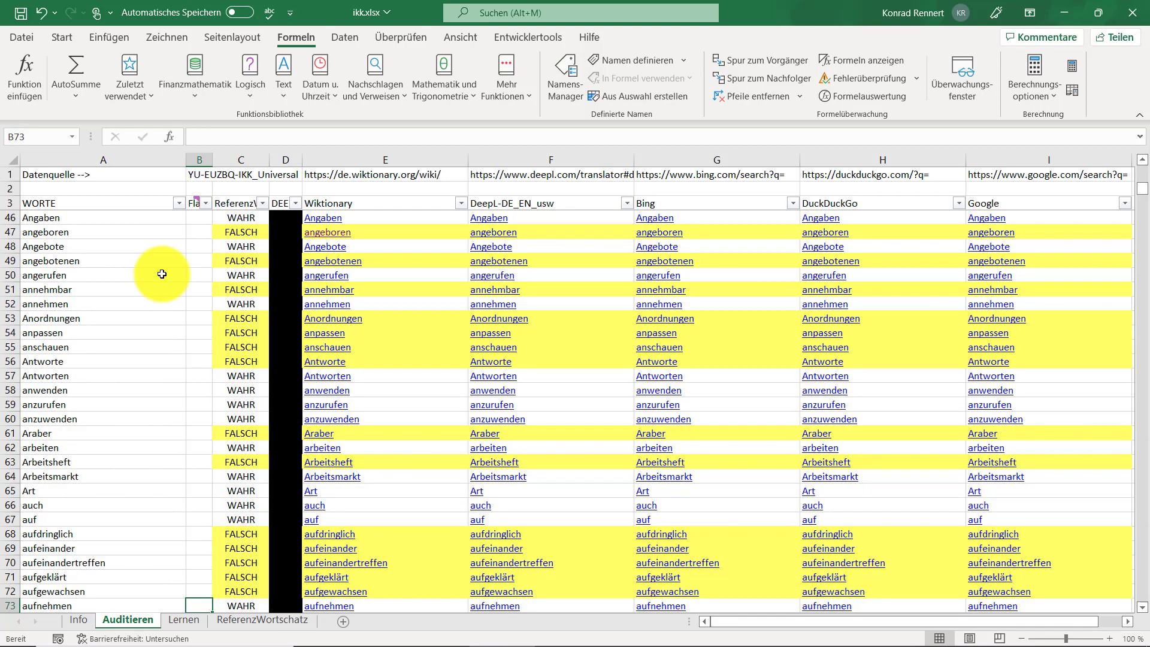
left_click(207, 231)
type("L")
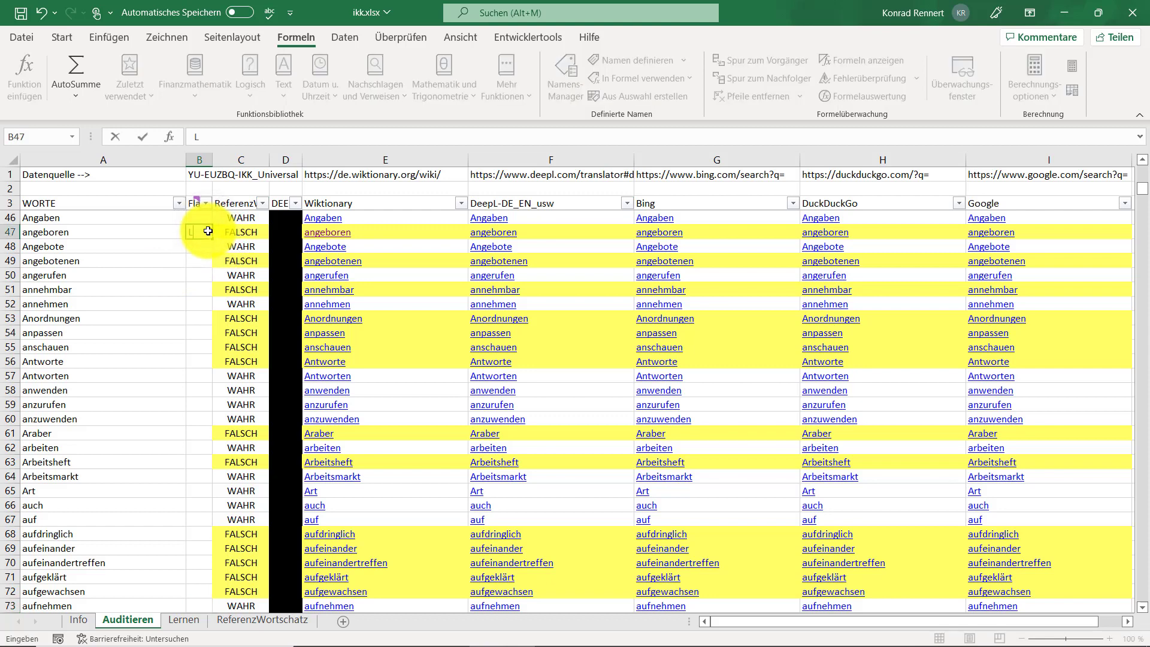
key("Return")
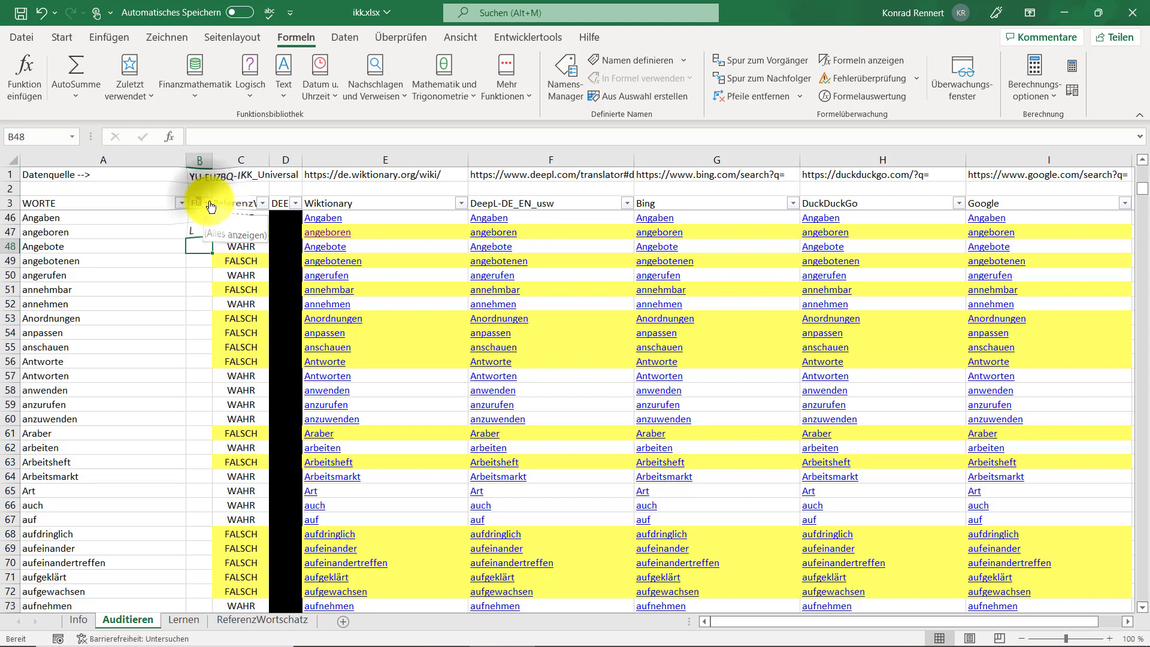
Step: Filter the Flag column of the Auditieren sheet to exclude blanks and show only rows marked L
left_click(205, 203)
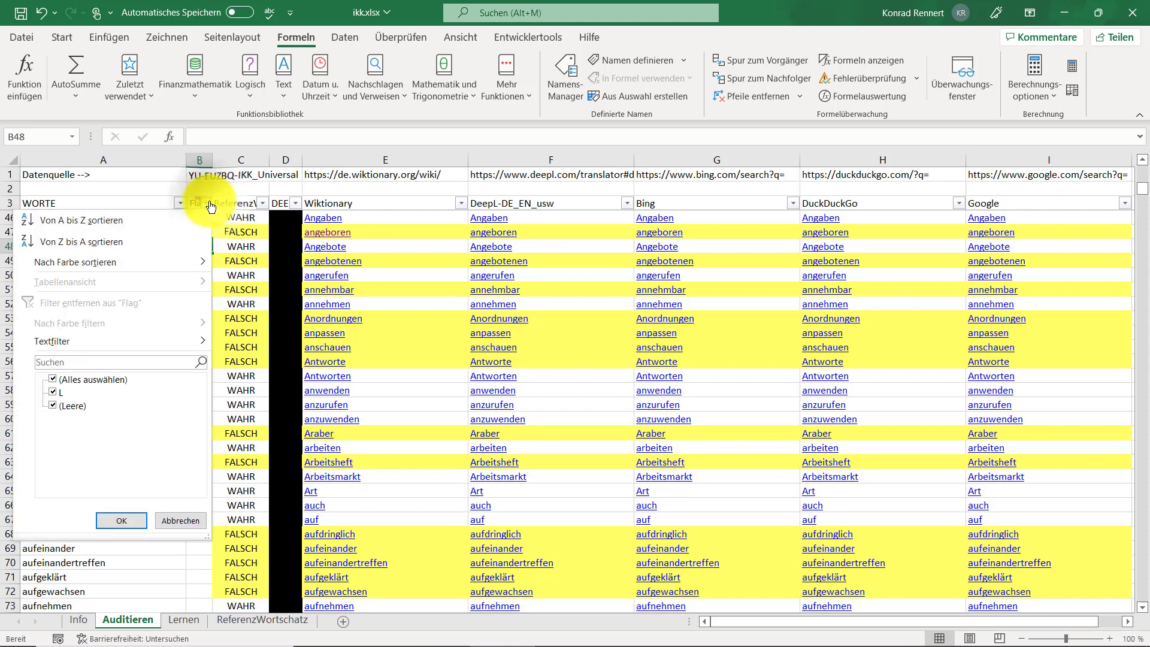
left_click(50, 407)
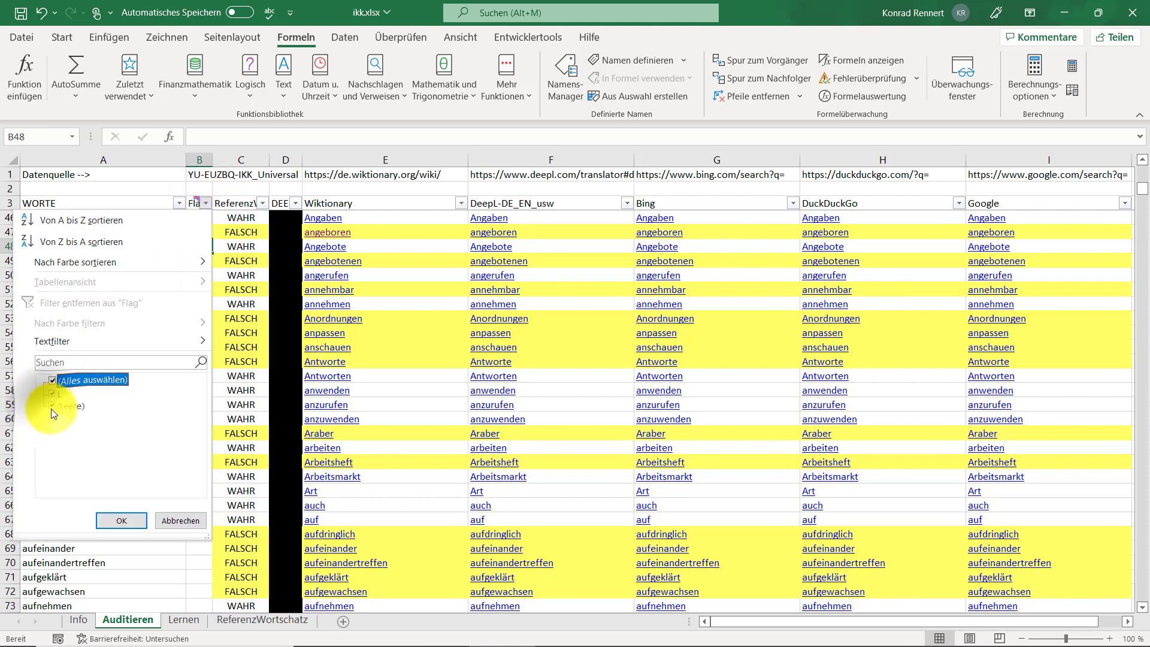
left_click(121, 519)
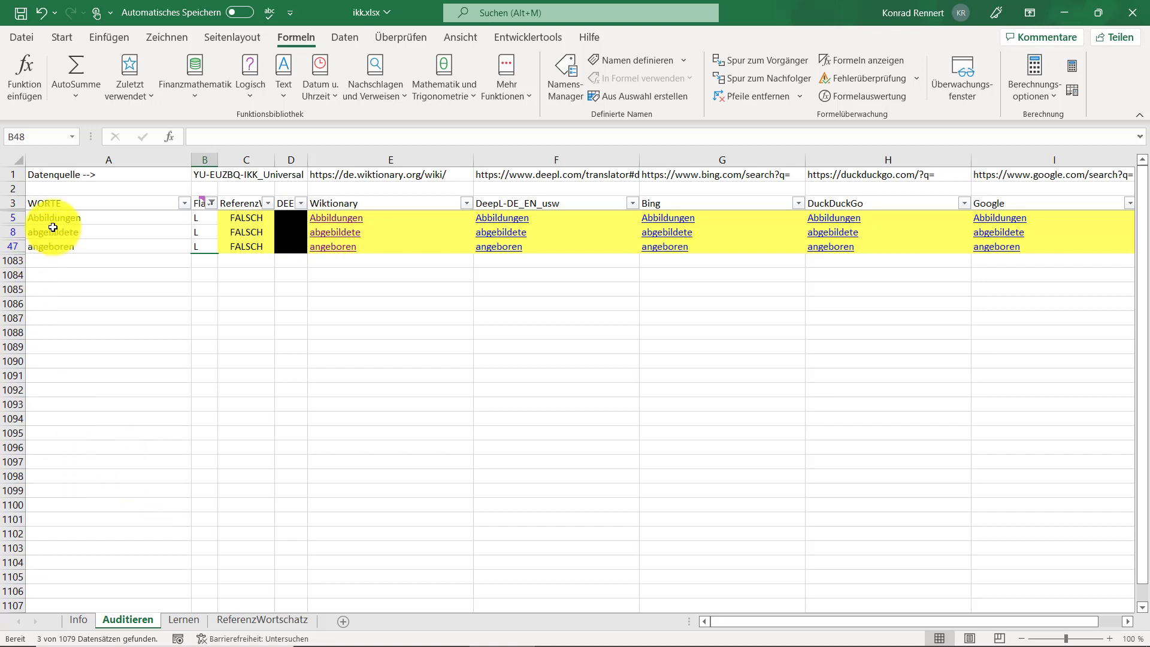
Step: Copy the words Abbildungen, abgebildete and angeboren from the filtered Auditieren sheet into the Lernen sheet starting at A7
left_click_drag(56, 220, 56, 240)
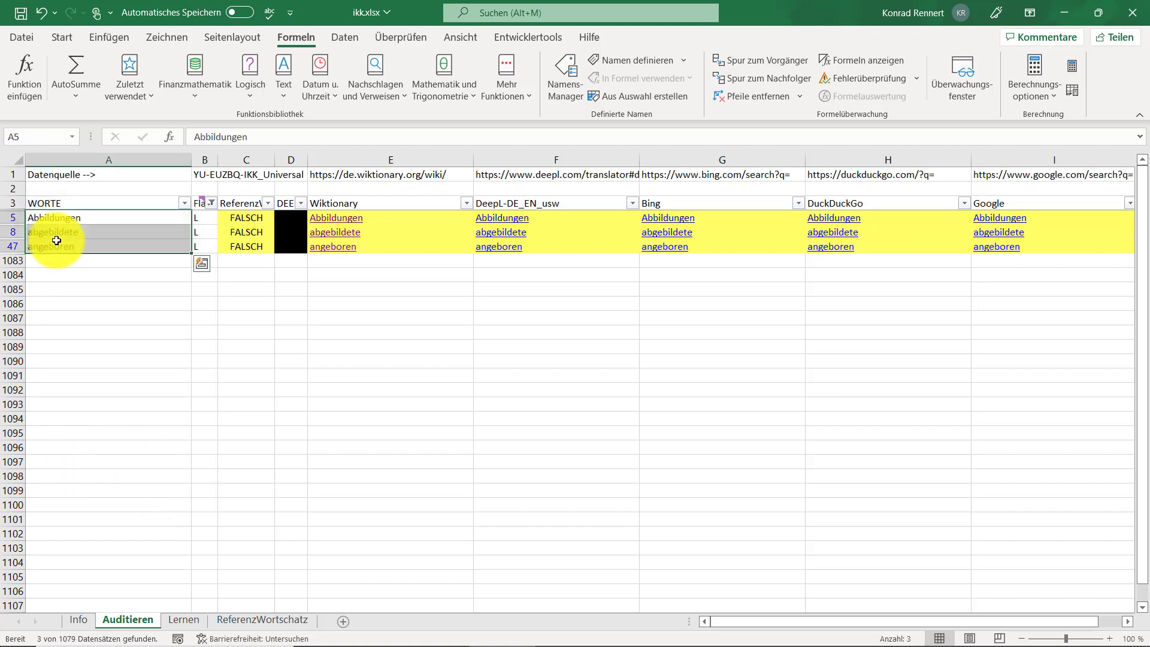
right_click(56, 241)
left_click(103, 228)
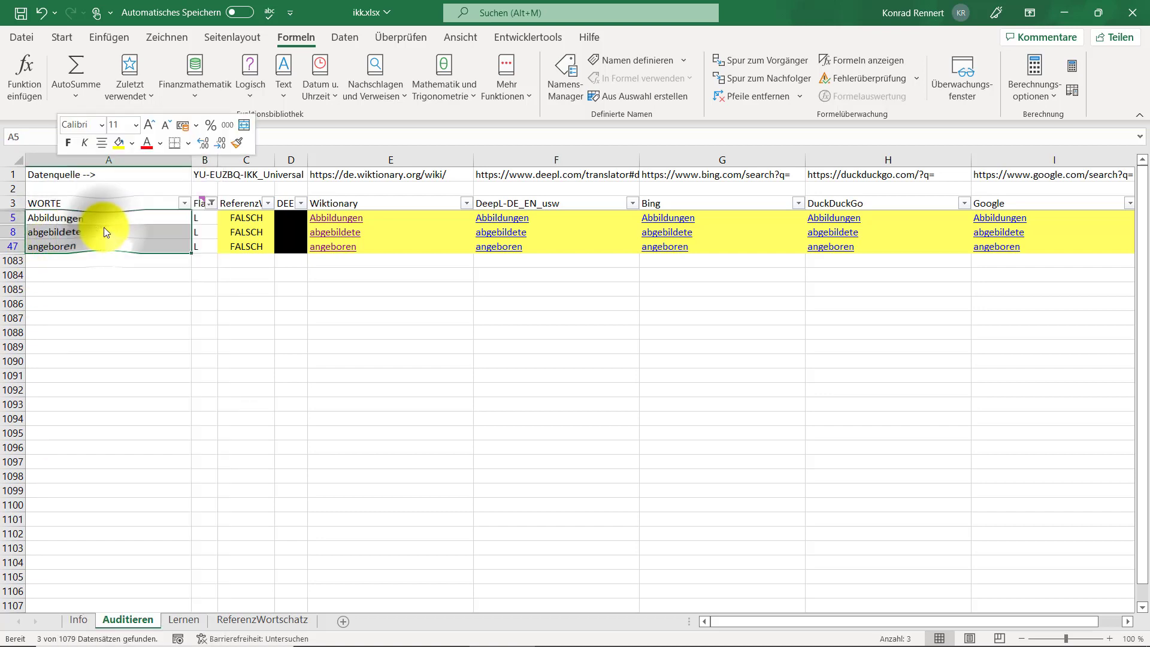
left_click(185, 621)
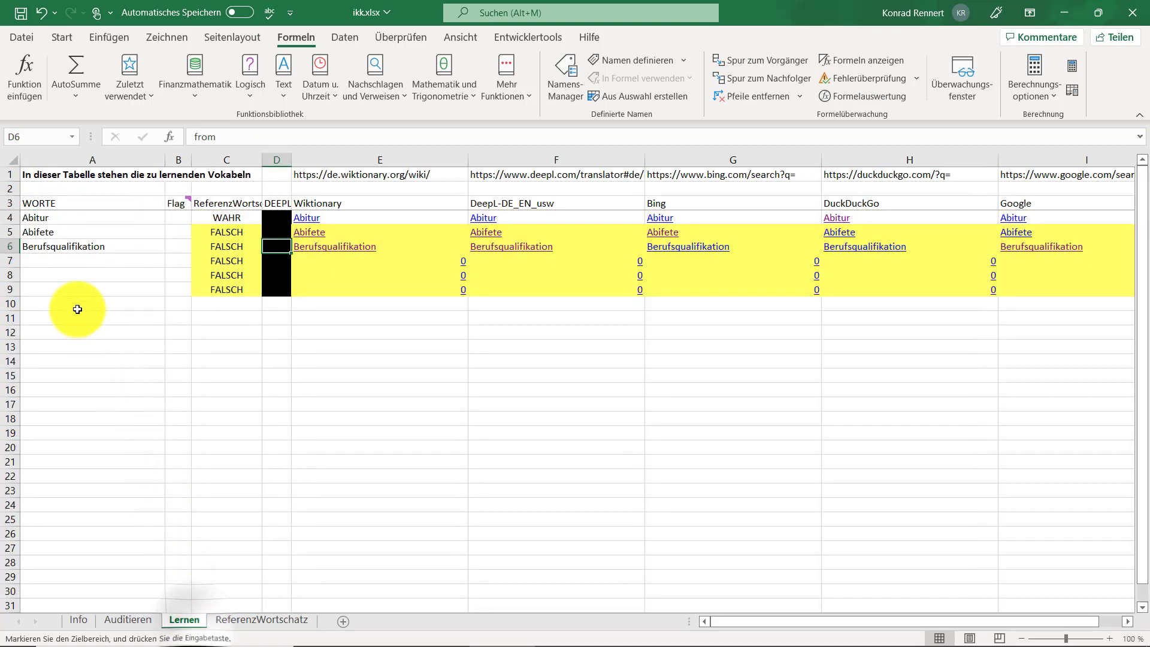
left_click(49, 259)
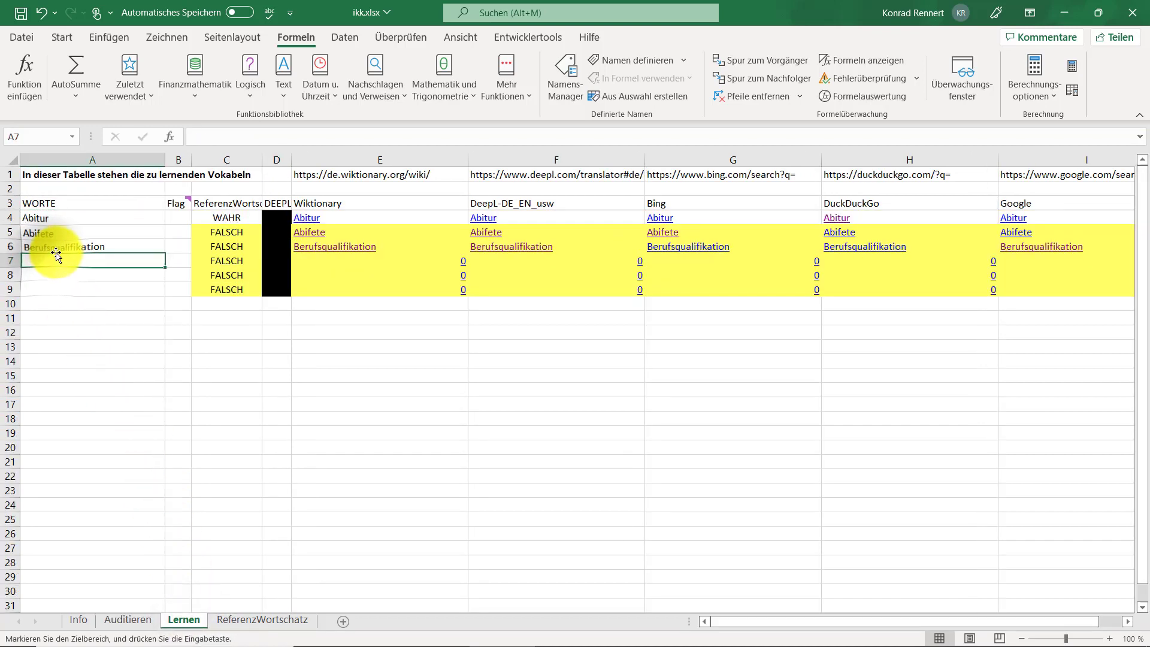
right_click(57, 258)
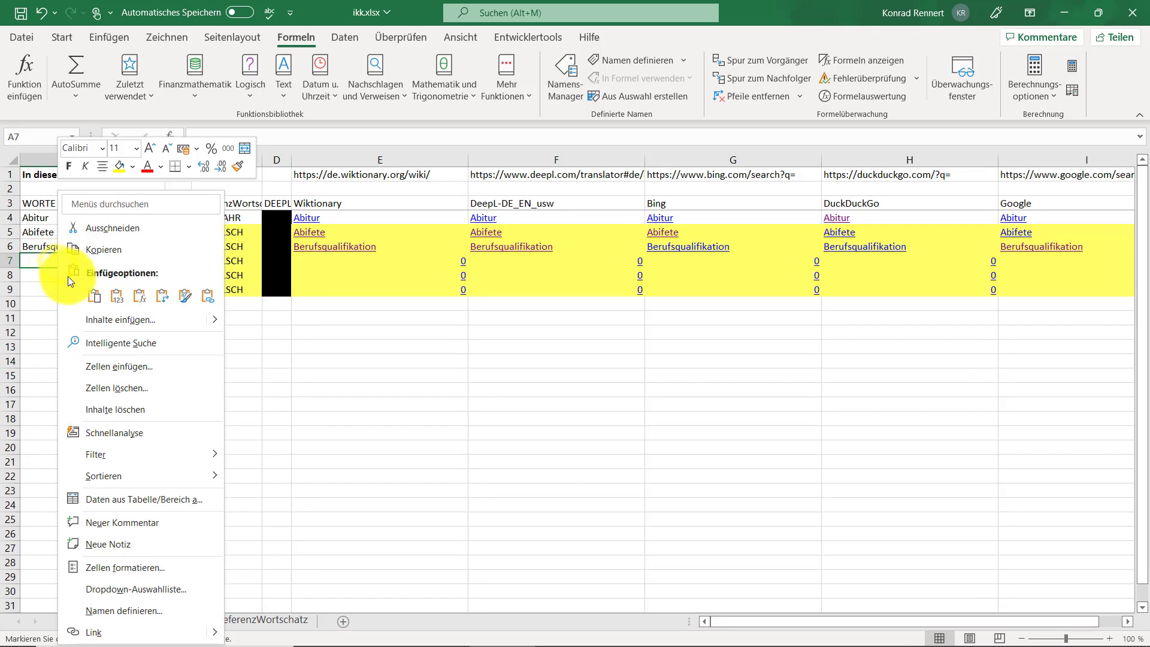
left_click(92, 297)
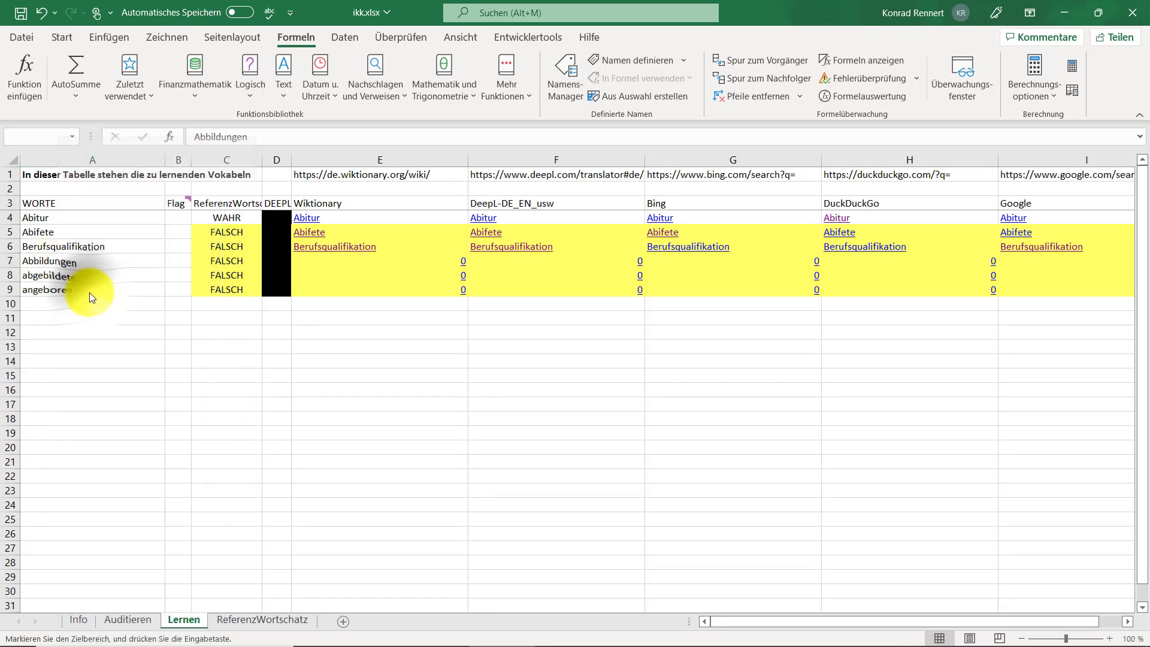
left_click(164, 419)
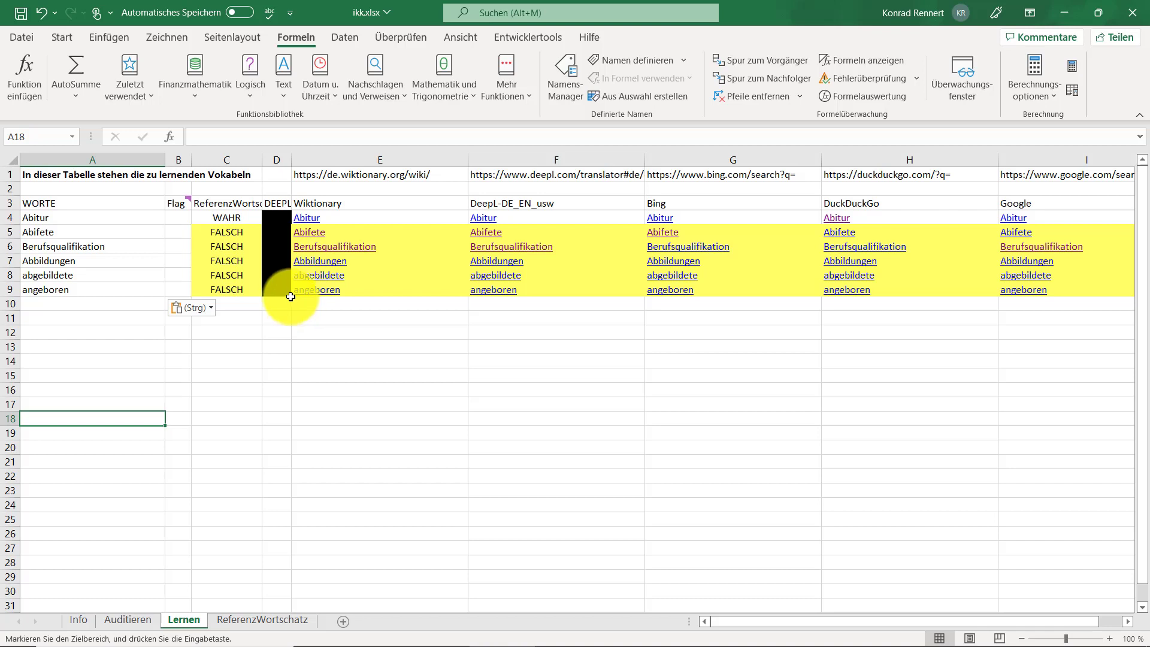
Step: Reset the Flag filter on the Auditieren sheet to include all values, and select the reference check formula in C5
left_click(124, 620)
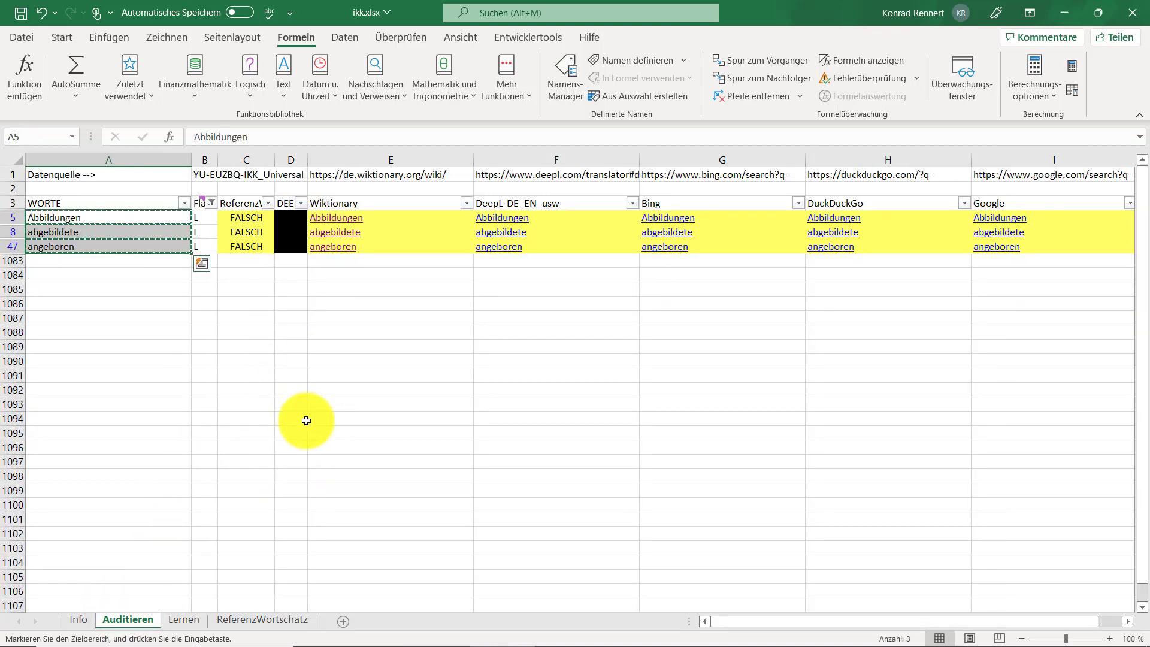
key("Escape")
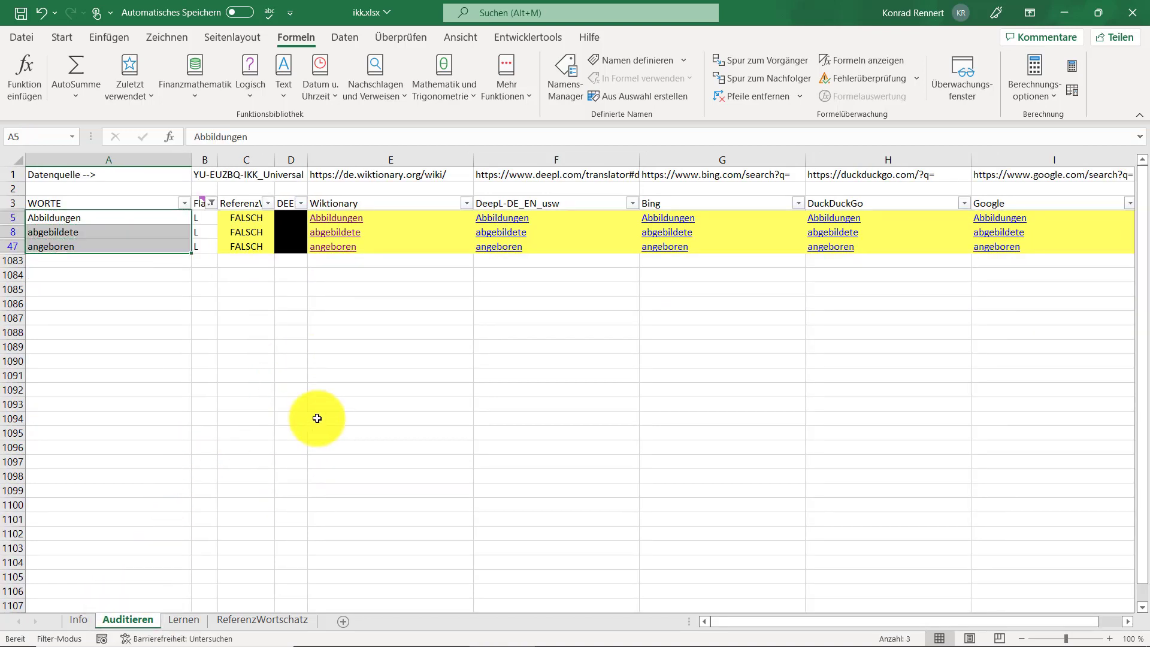
left_click(214, 205)
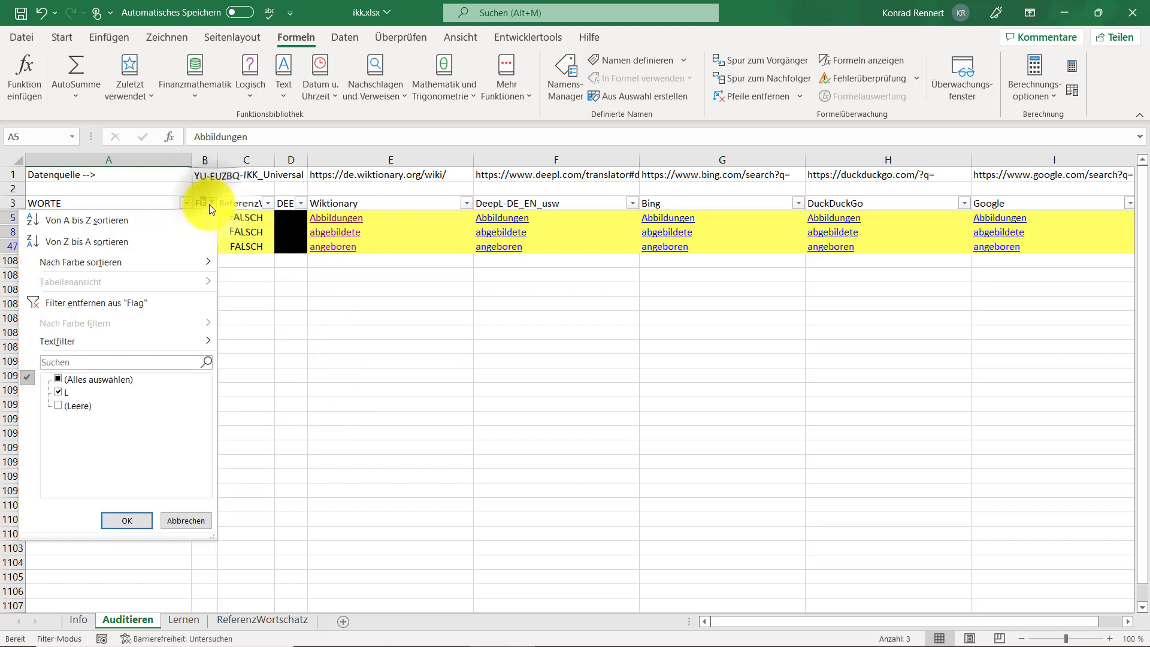
left_click(60, 379)
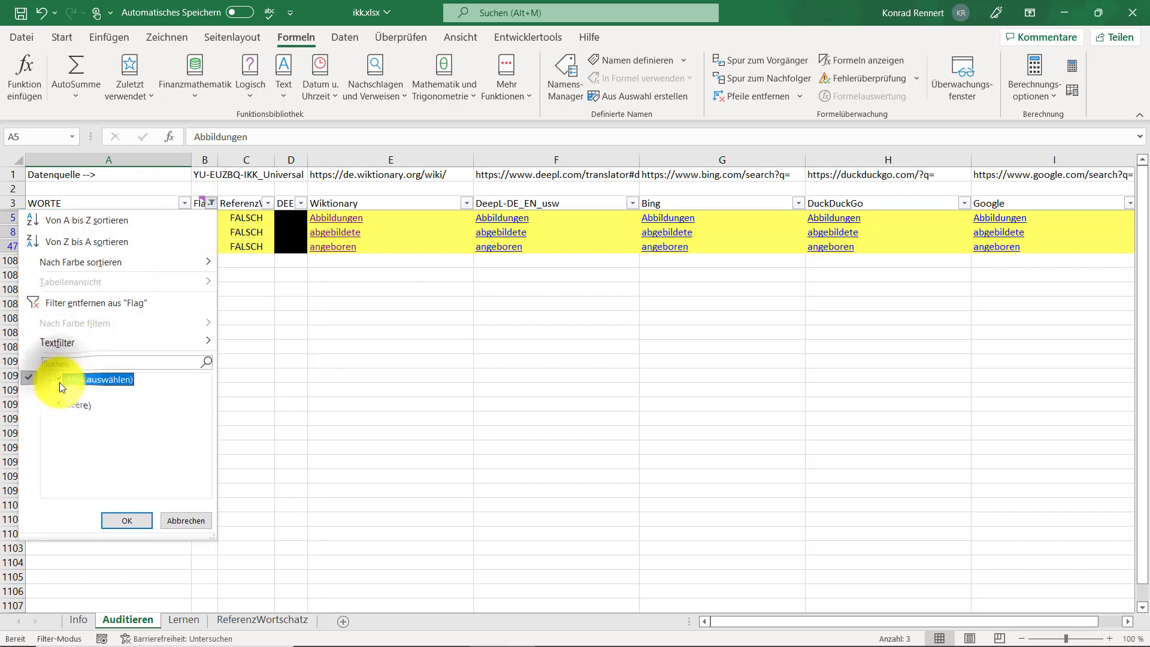
left_click(113, 520)
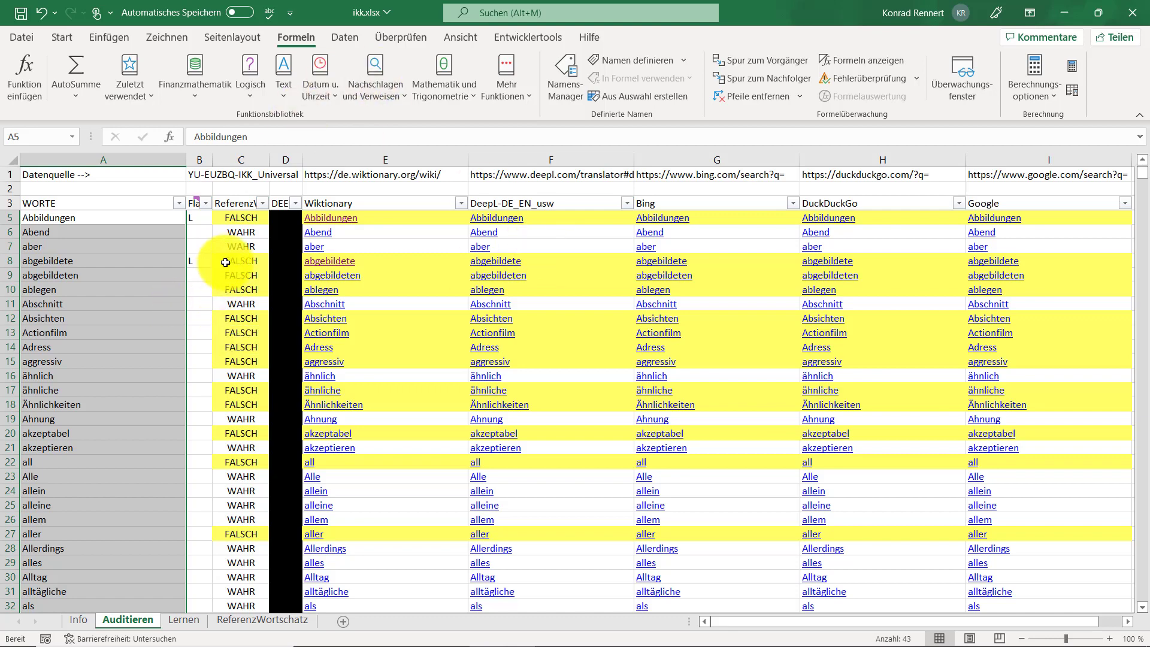
left_click(239, 218)
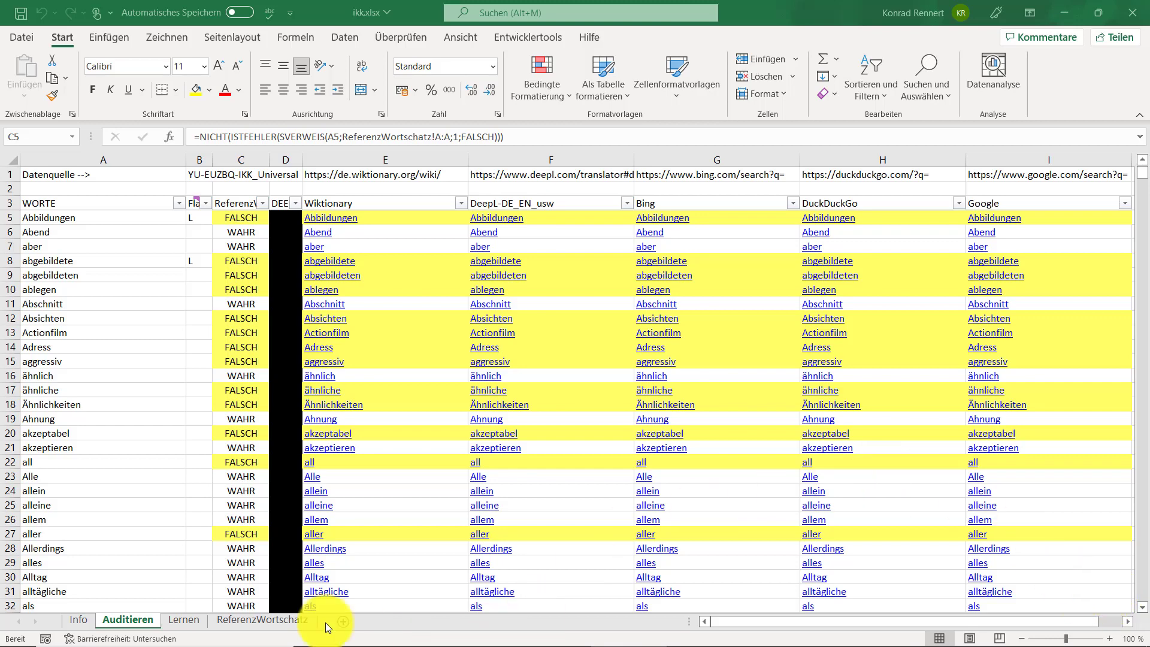
Step: Switch from the Info sheet of ikk.xlsx to the dss.xlsx workbook and browse the word list on its Auditieren sheet
left_click(81, 620)
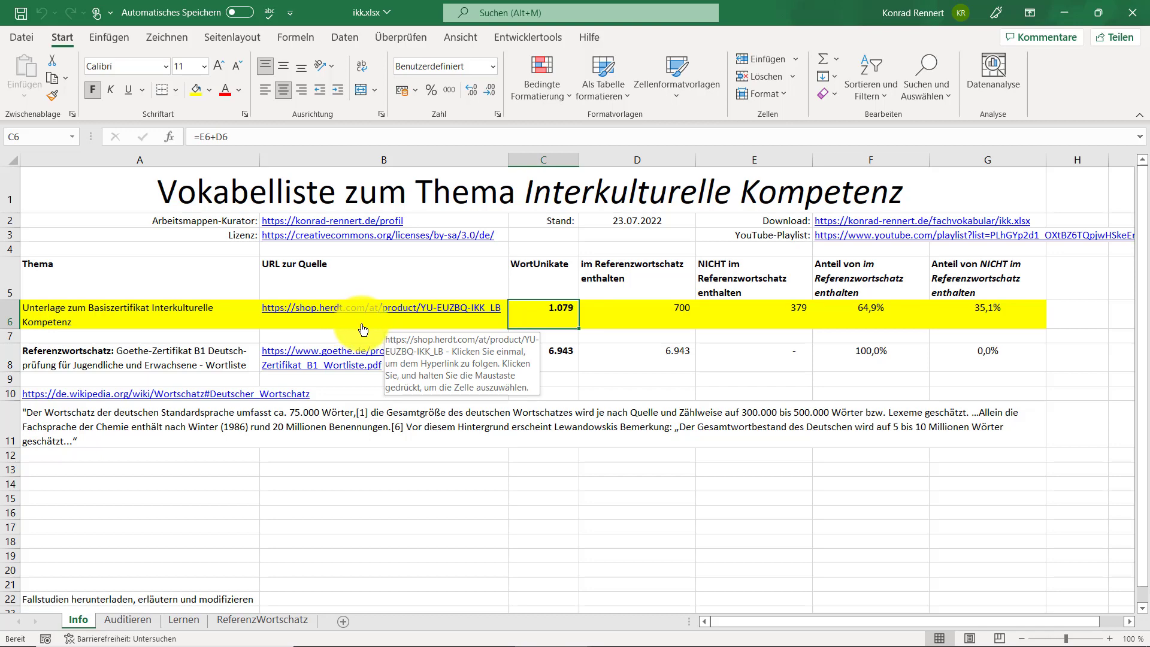
mouse_move(614, 641)
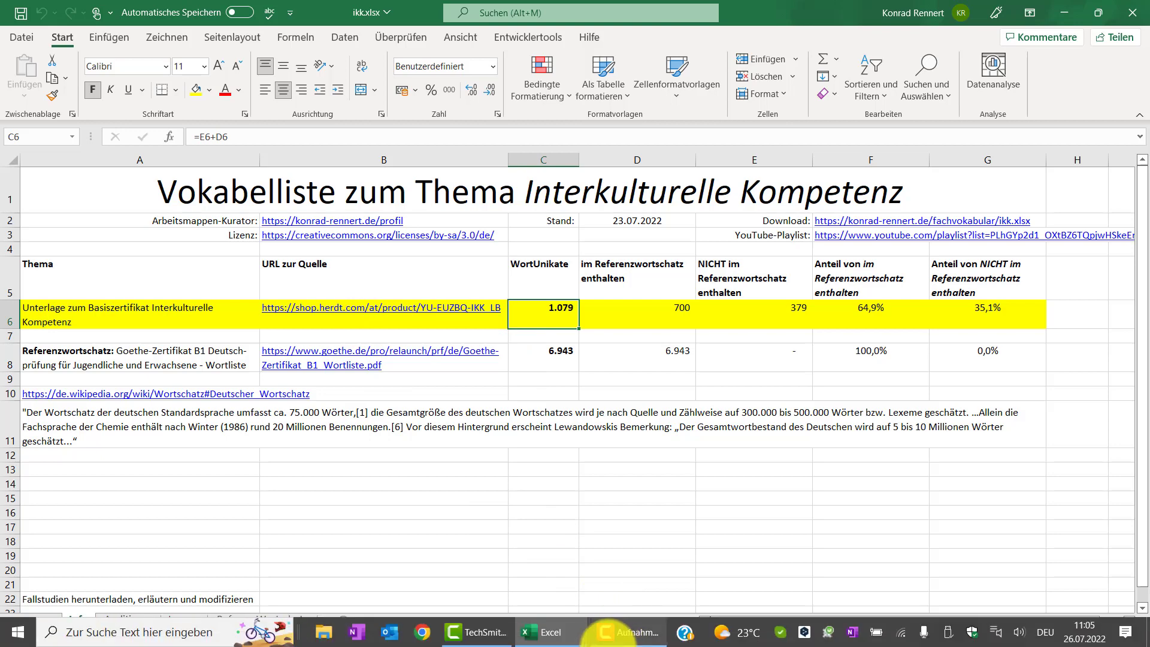
mouse_move(533, 640)
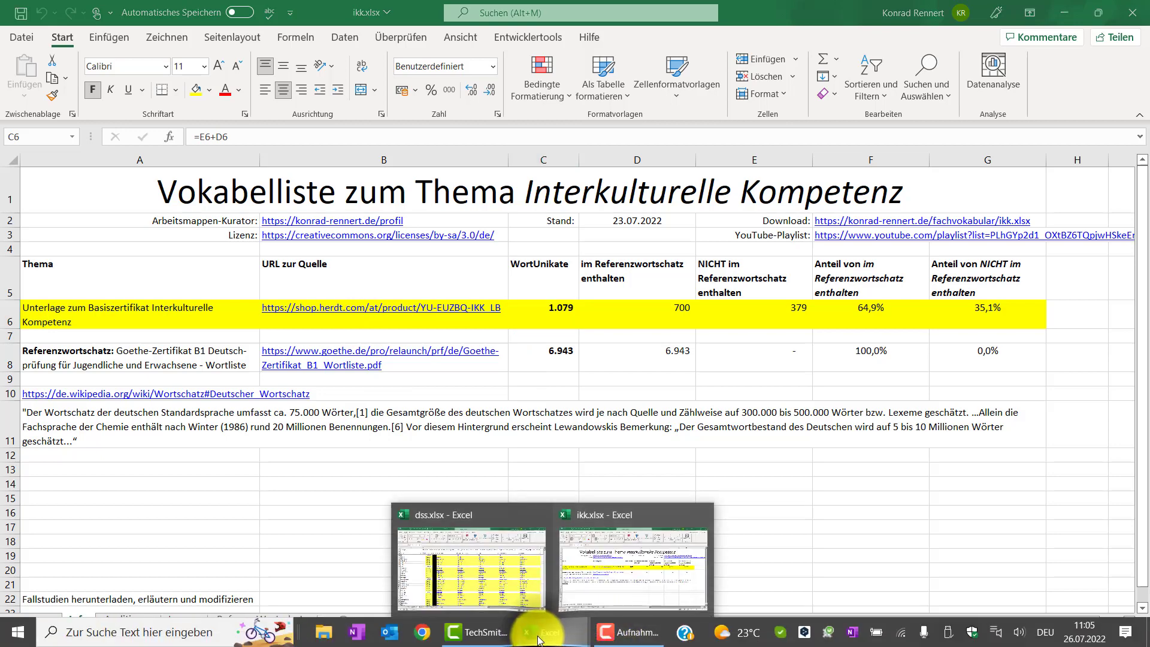
left_click(473, 530)
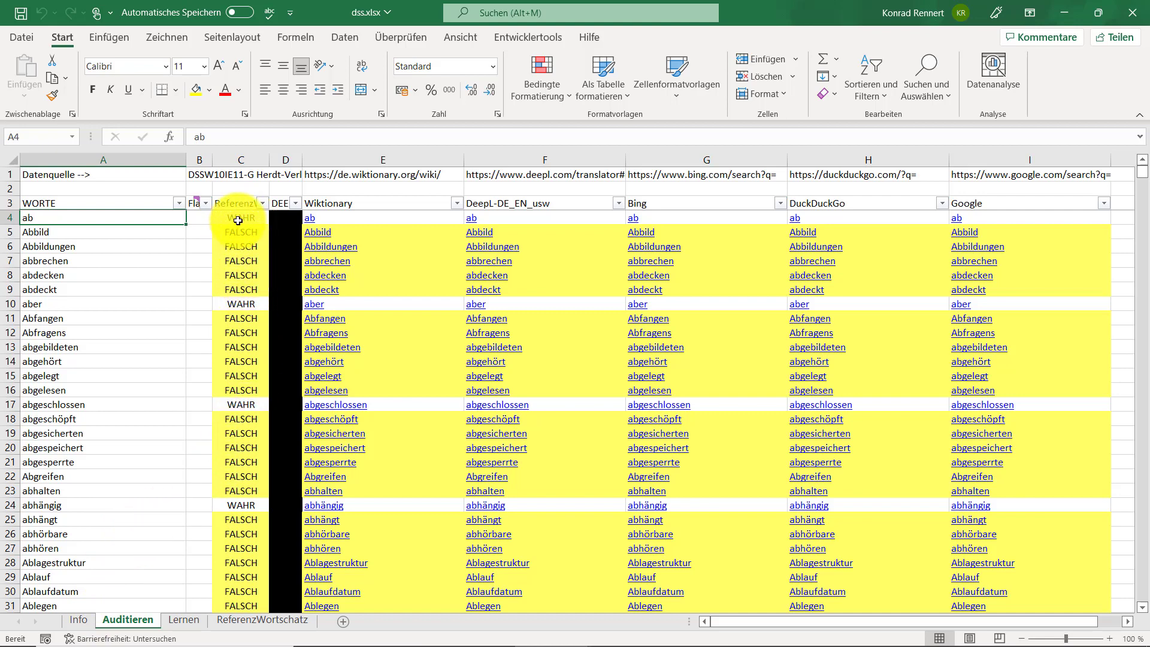
scroll(128, 334, "down", 3)
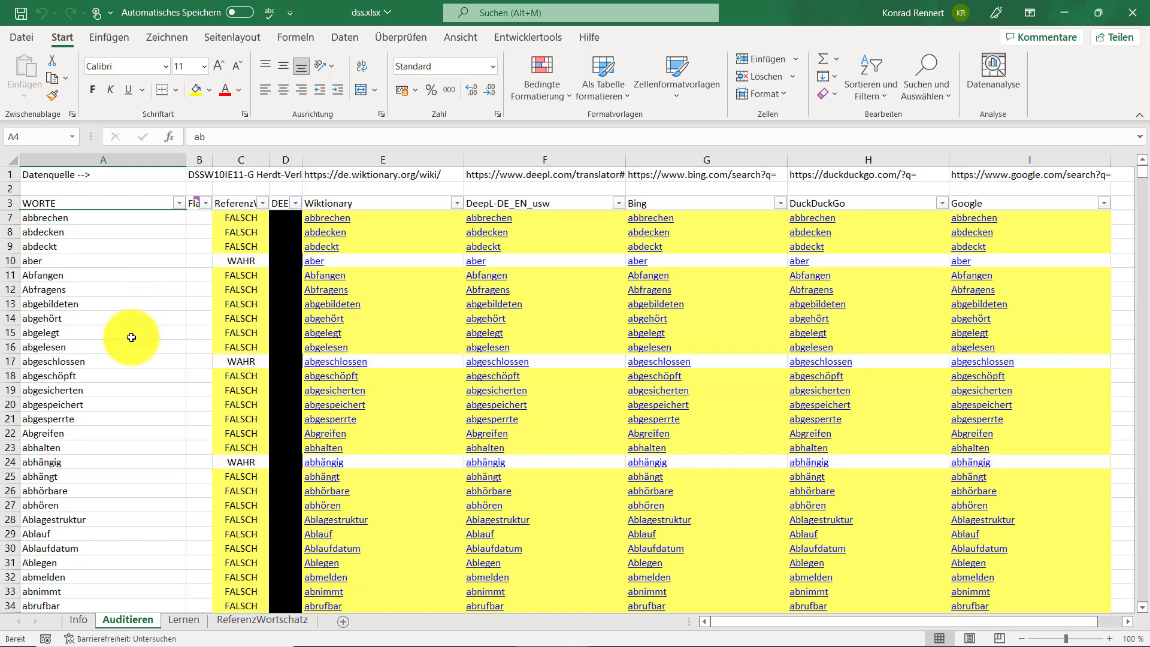
scroll(133, 329, "down", 12)
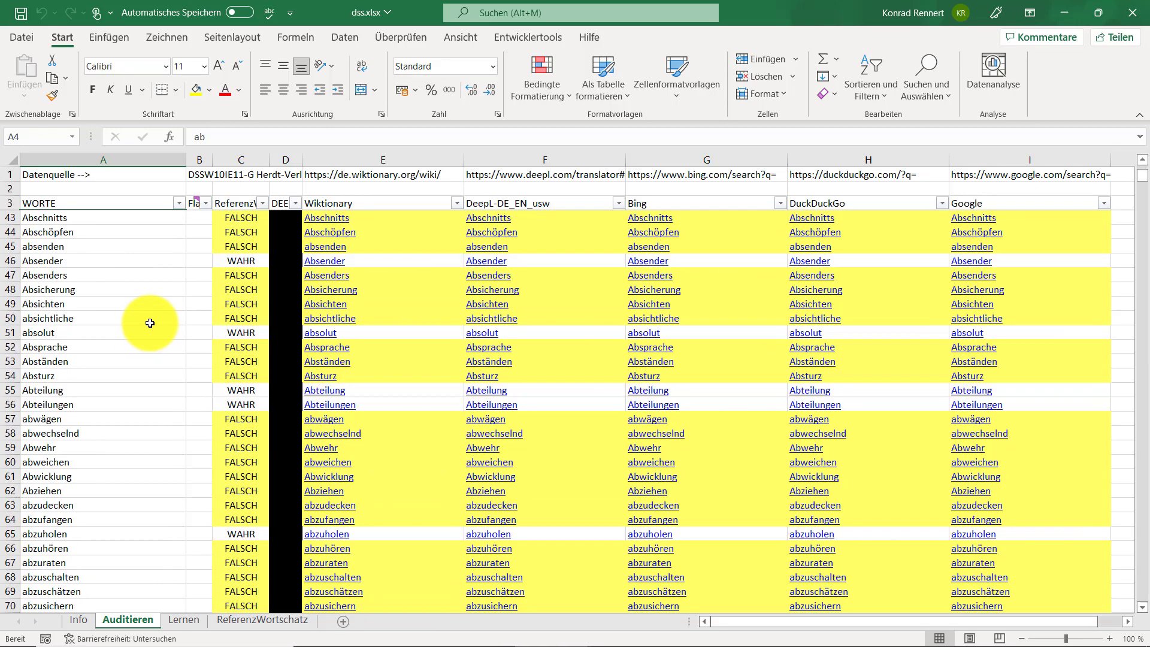
scroll(153, 322, "down", 16)
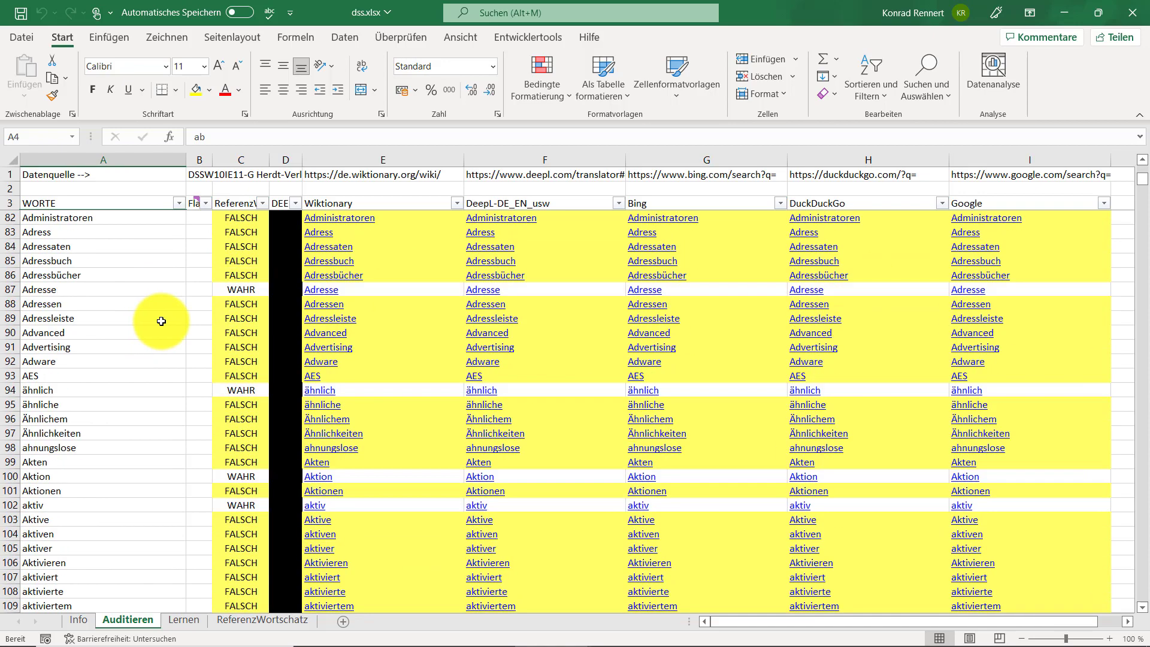
scroll(162, 320, "down", 9)
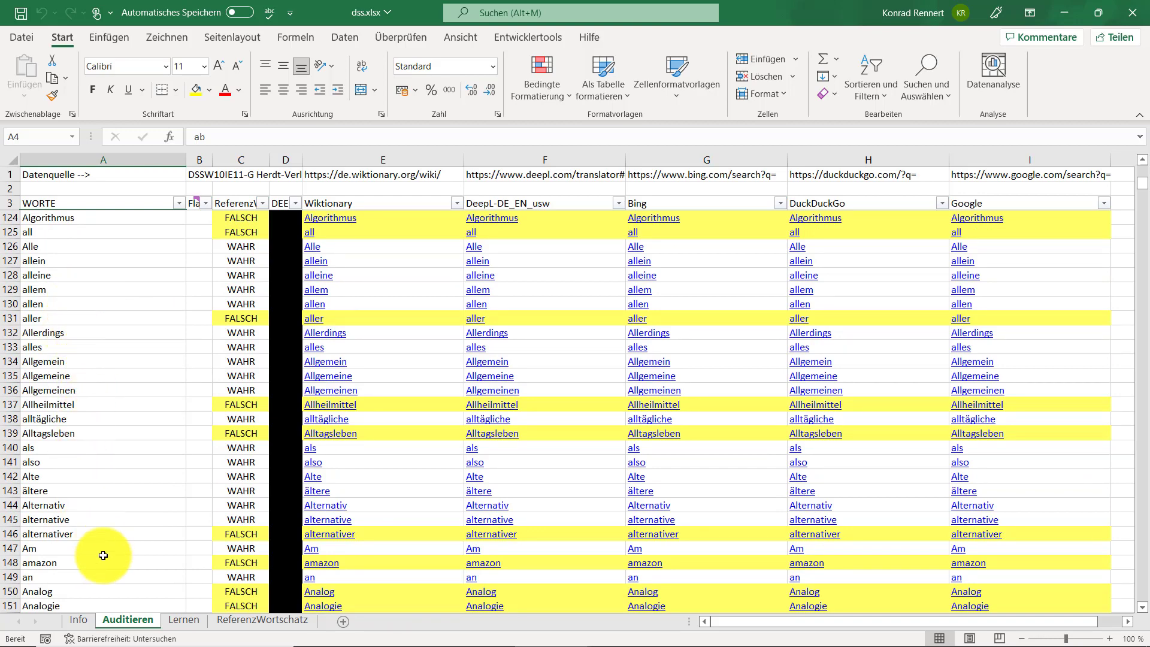
Step: Review the Info sheet of dss.xlsx, the start of its Auditieren word list, and its Lernen sheet
left_click(77, 619)
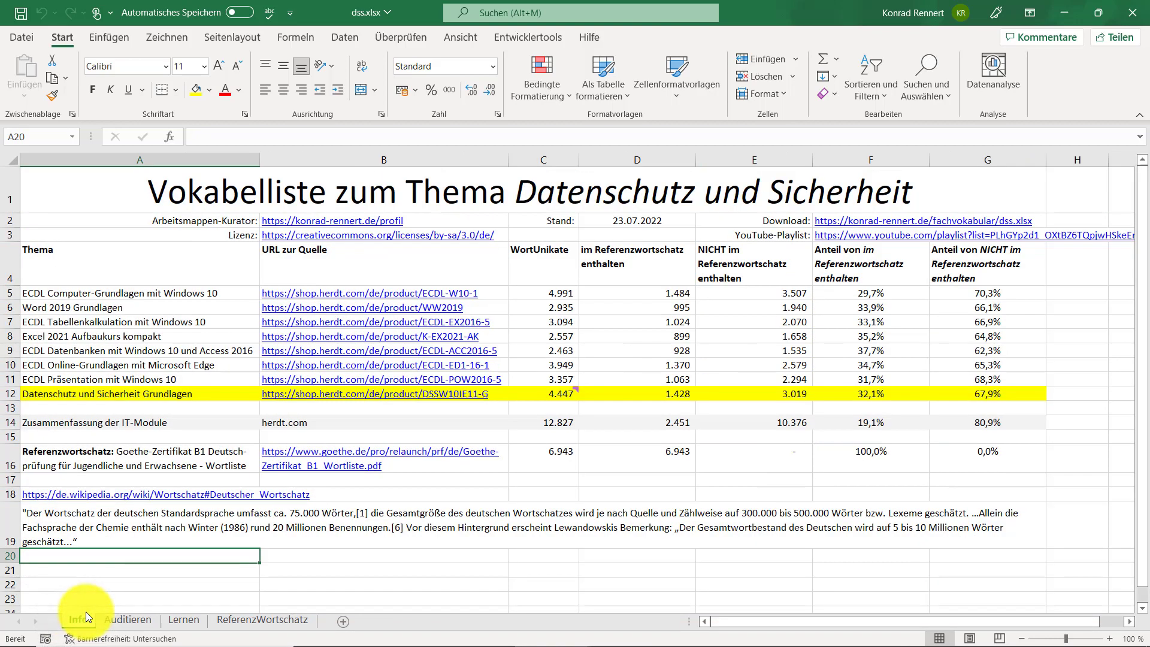
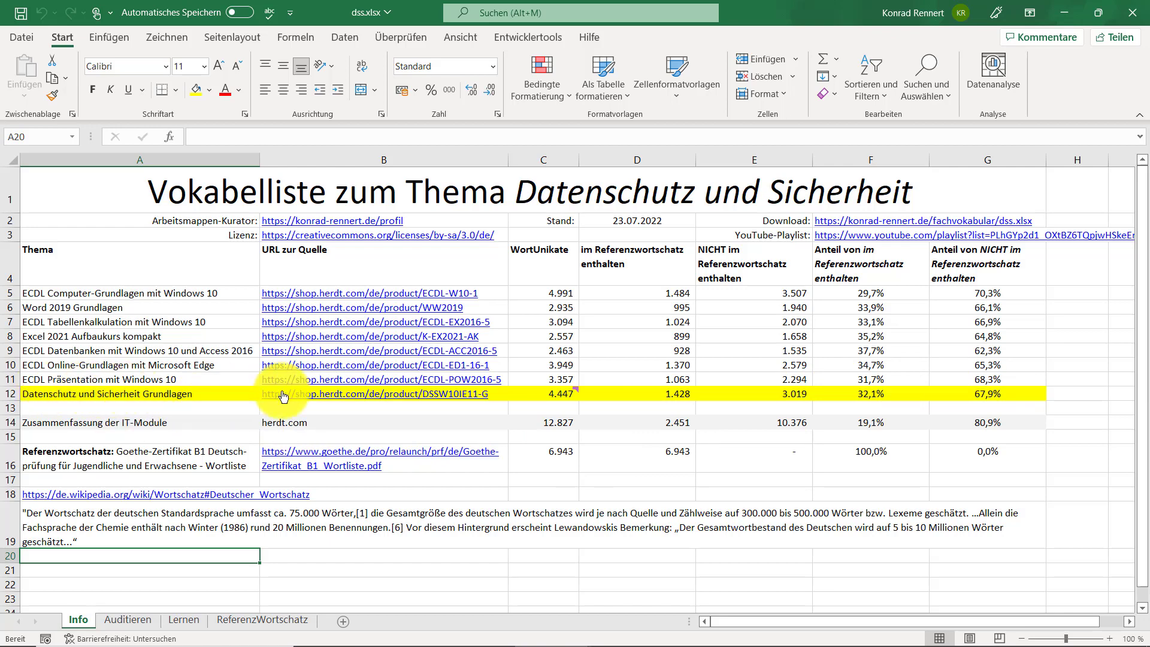
left_click(126, 624)
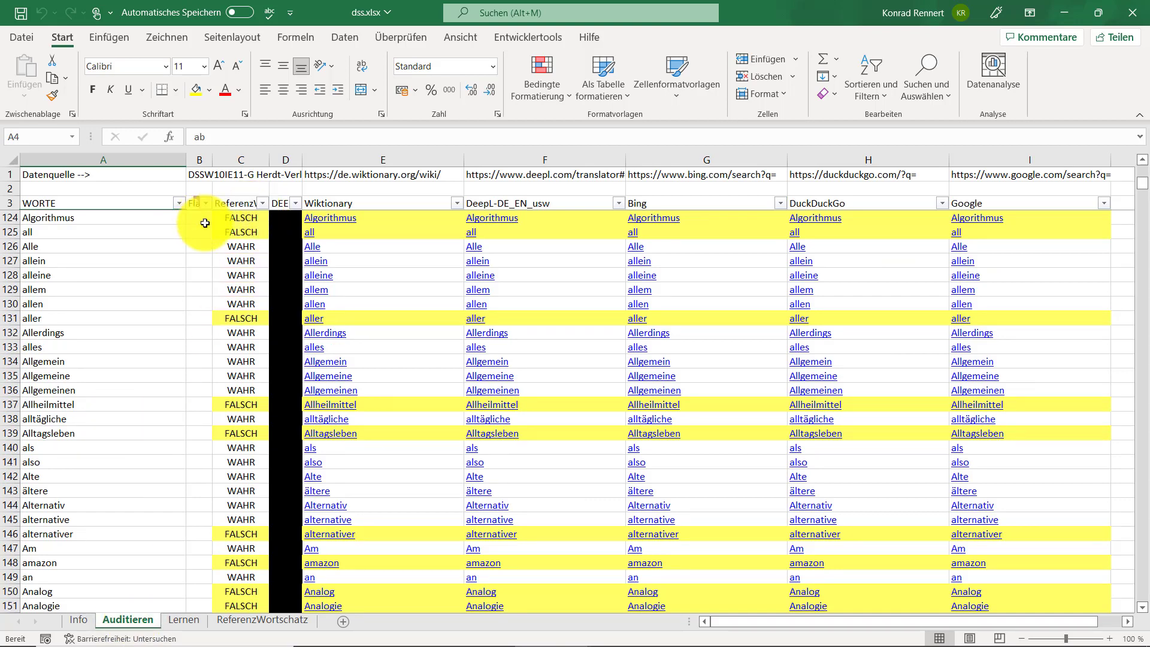
key("ctrl+Home")
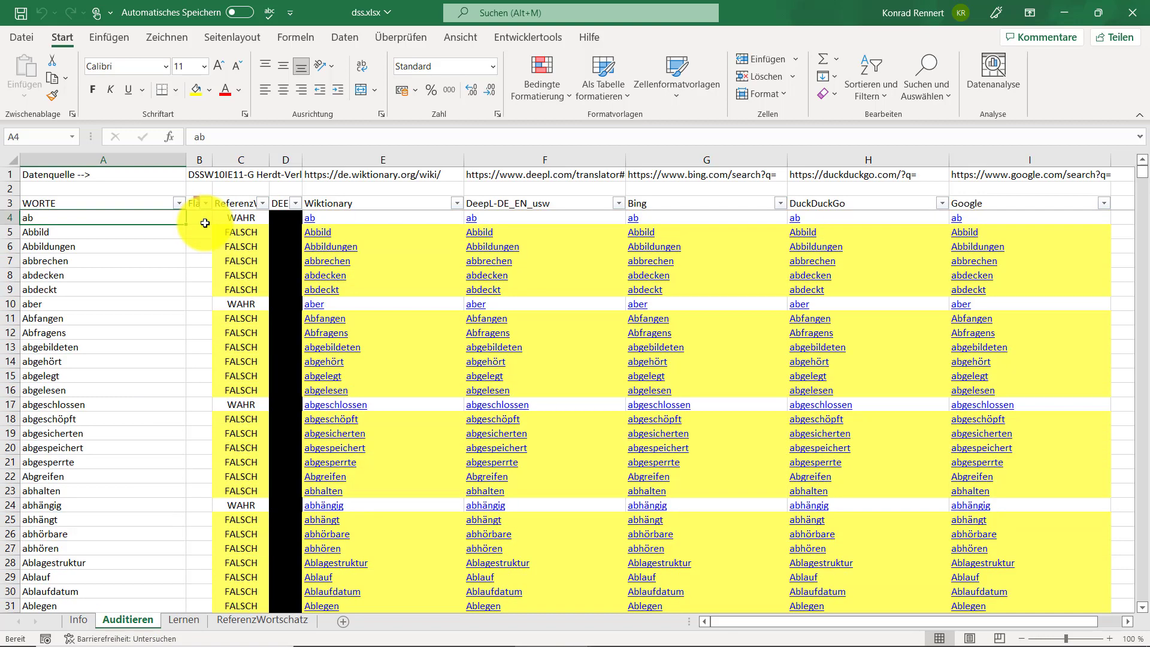
mouse_move(196, 205)
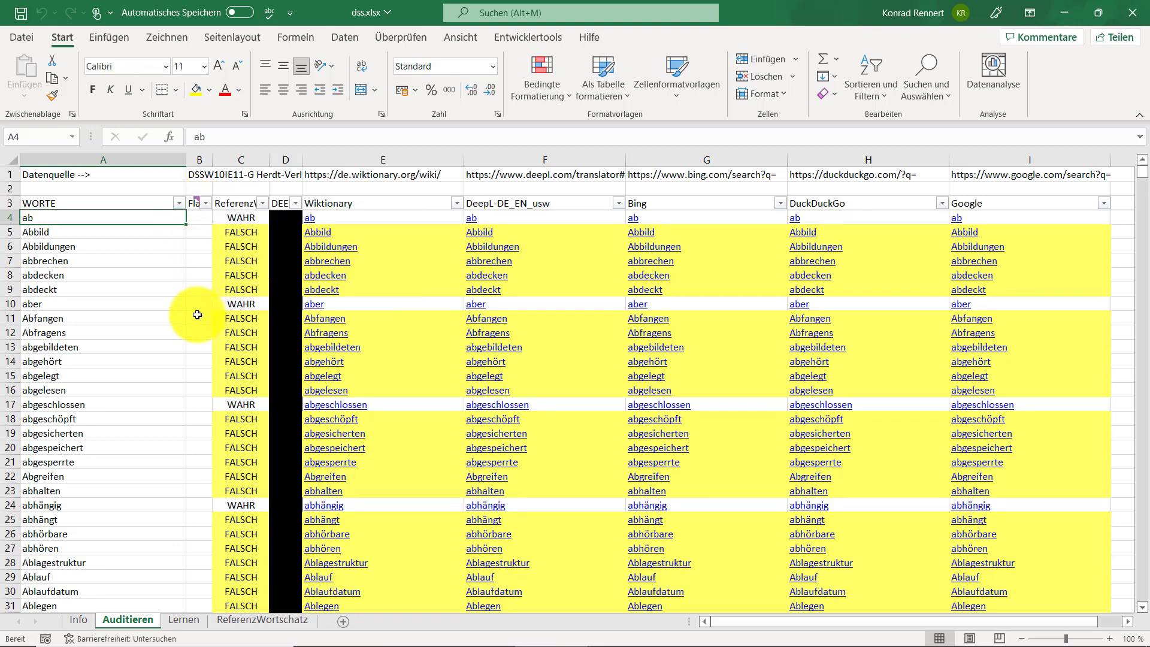
left_click(177, 619)
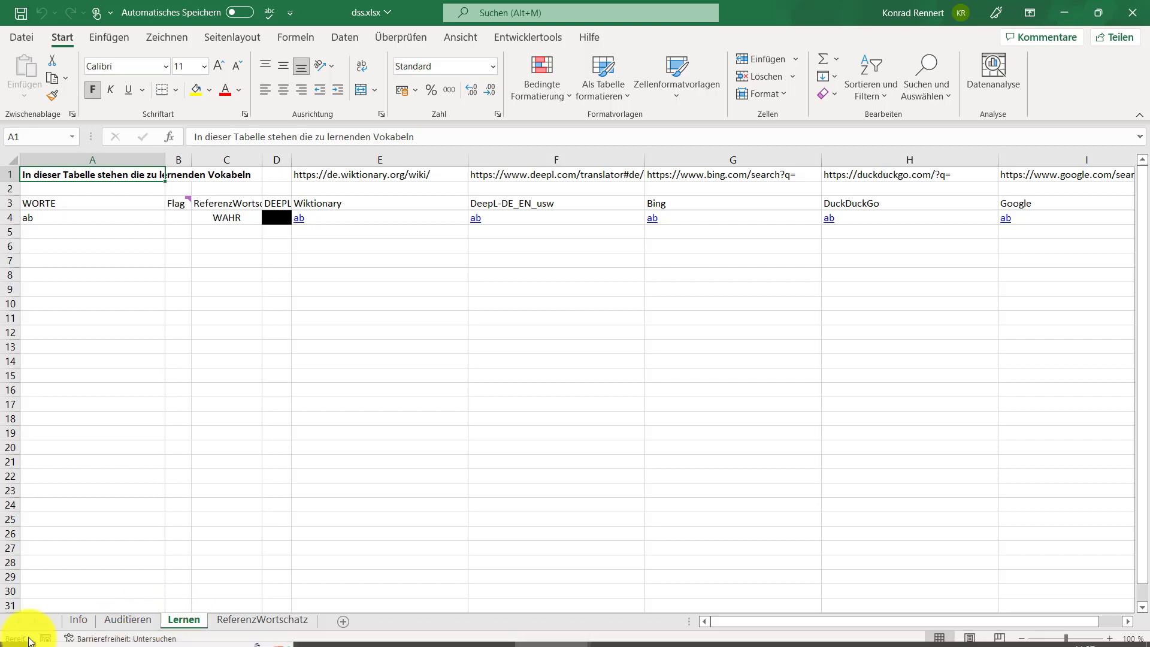
Step: Total columns C to E for rows 5 to 12 of the Info sheet, with the sums in row 13
left_click(77, 620)
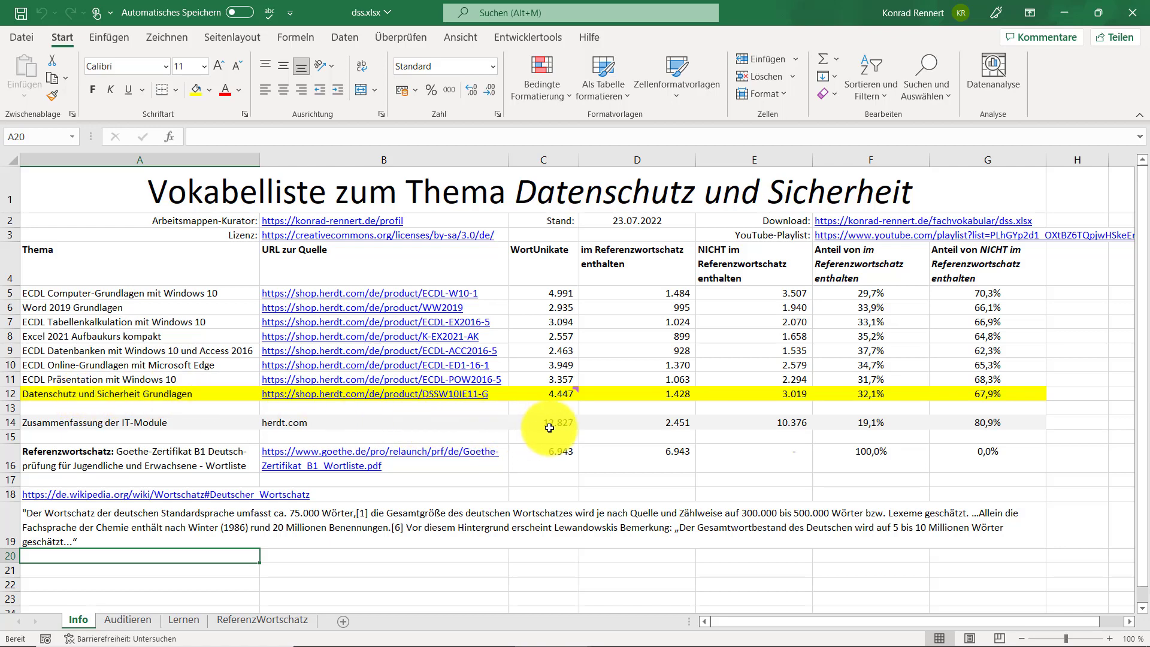
left_click_drag(548, 293, 740, 393)
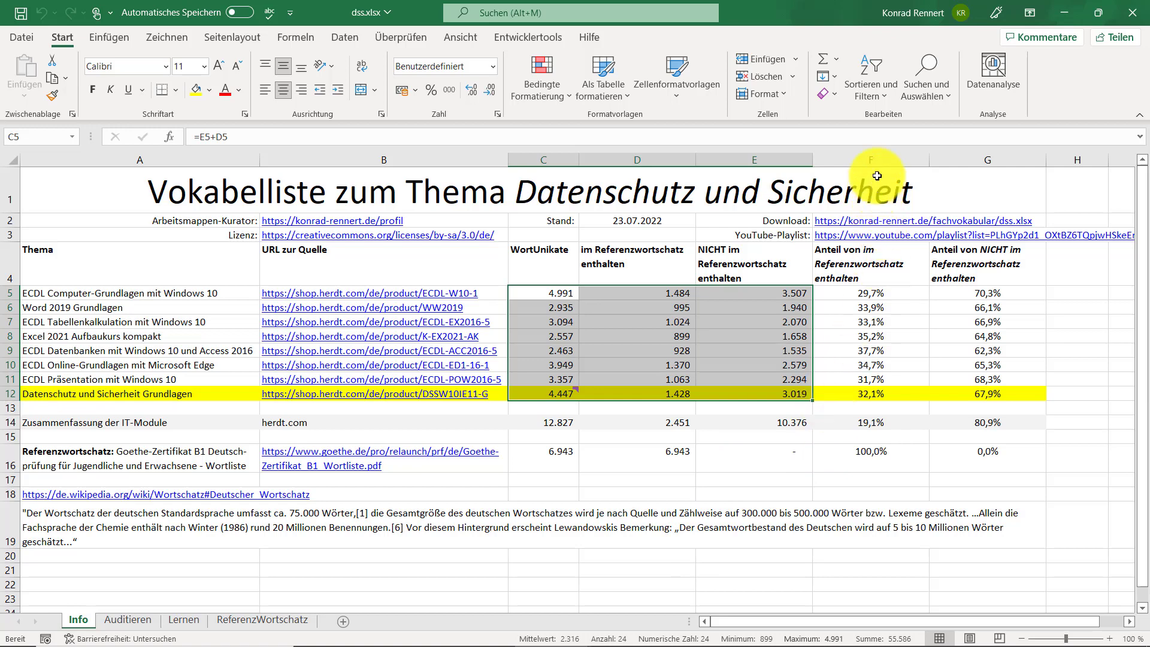
left_click(818, 56)
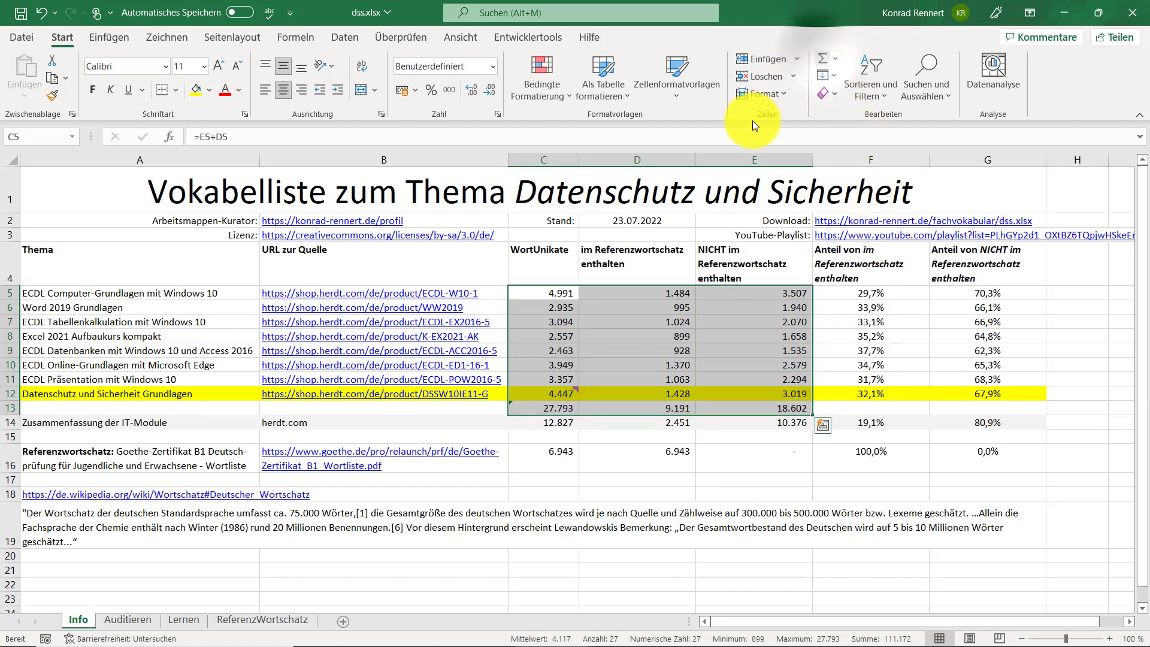
left_click(535, 494)
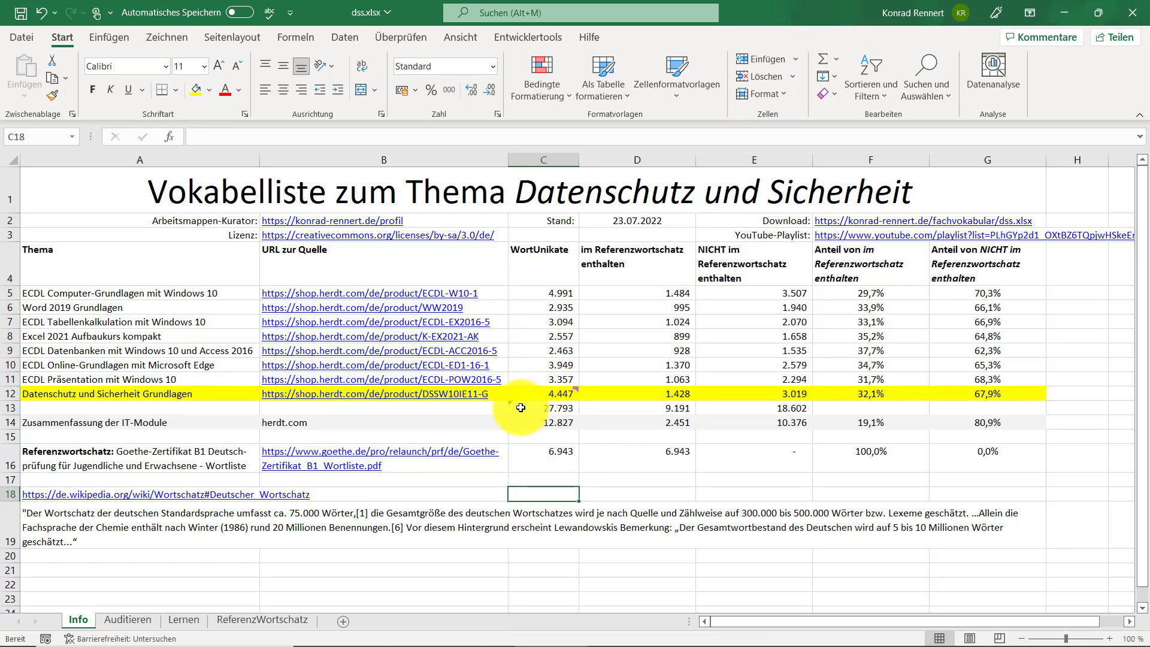
Step: Compare the sums in C13 and D13 with the IT module summary in C14 and D14, and read the comment on C12
left_click(543, 408)
mouse_move(568, 400)
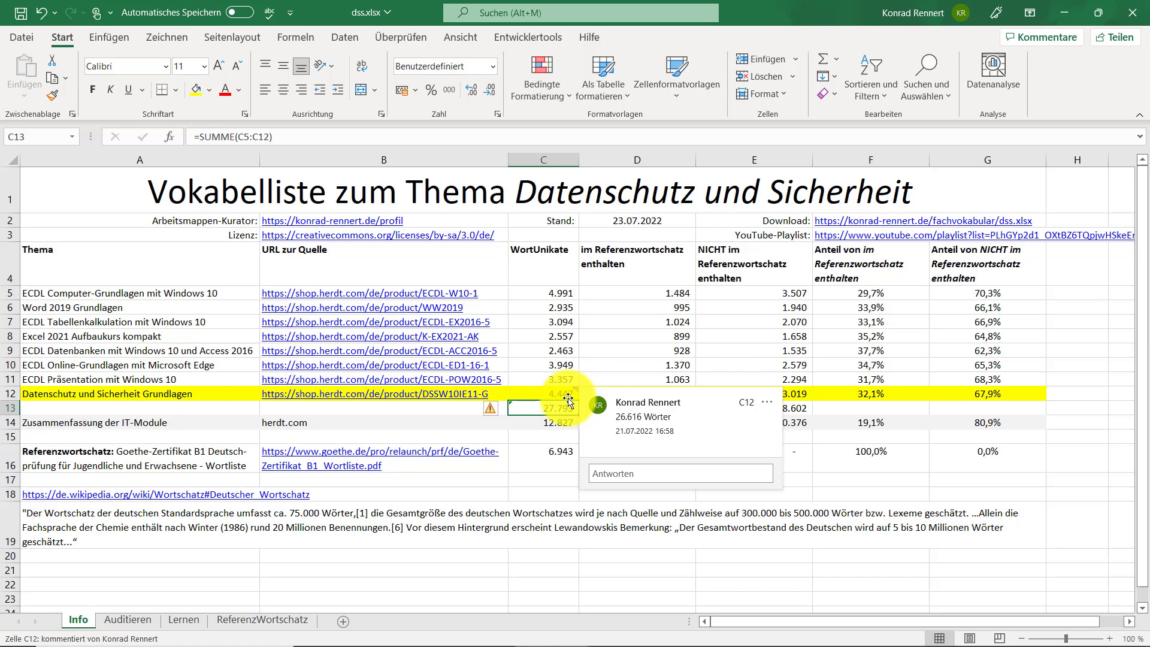
left_click(531, 422)
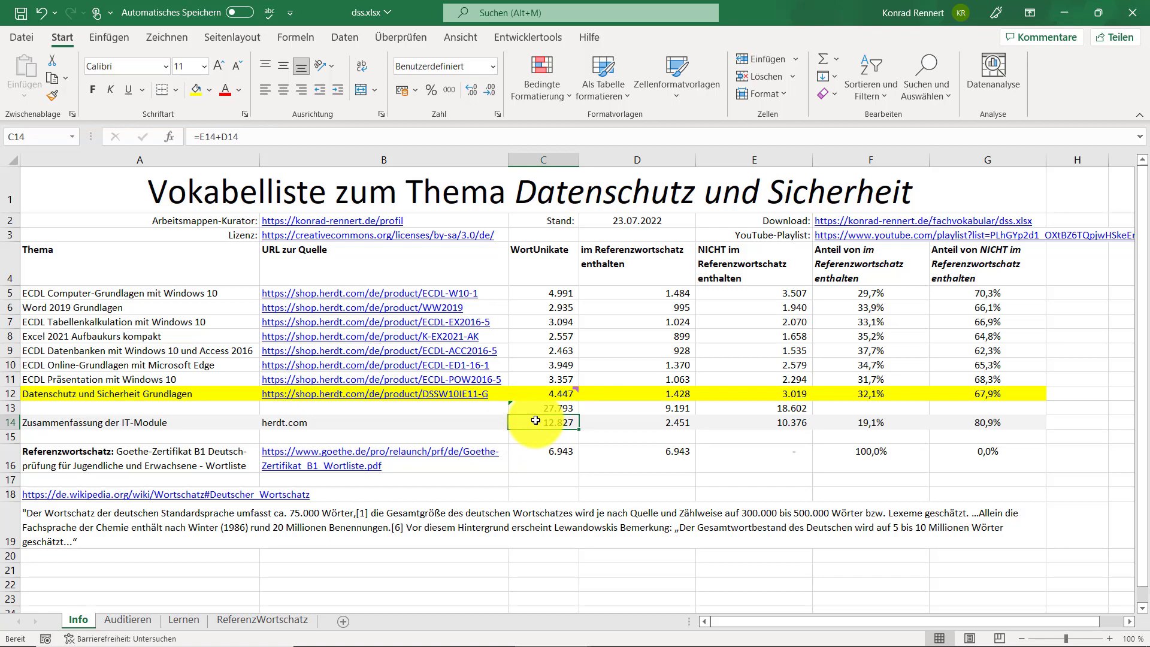
left_click(637, 407)
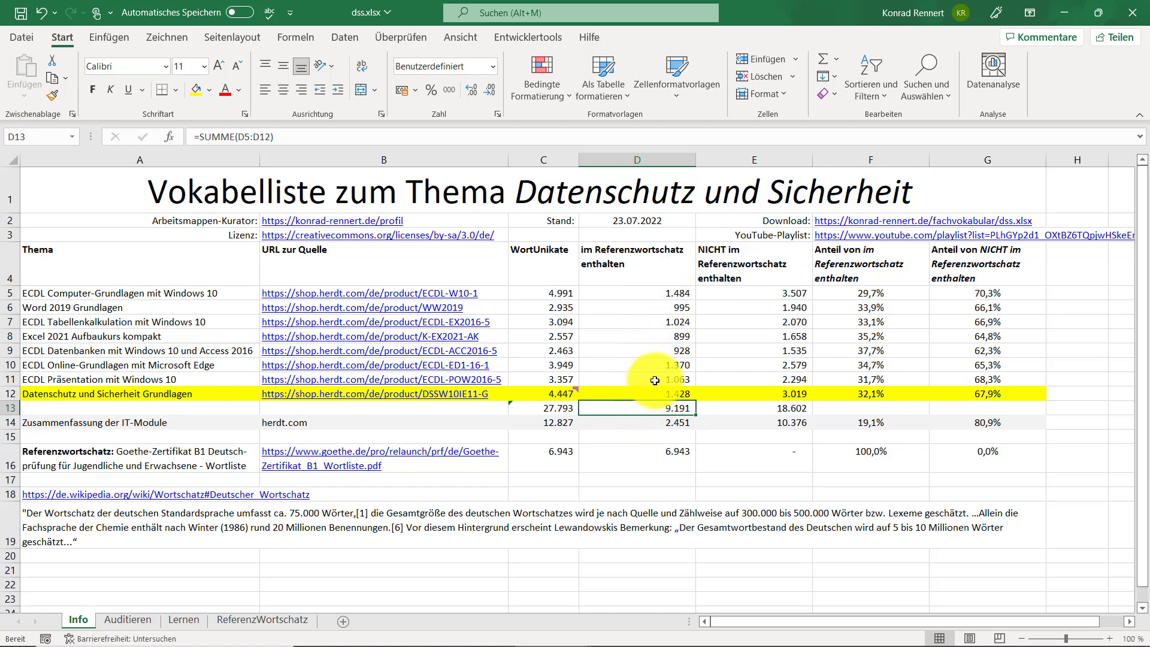
left_click(643, 424)
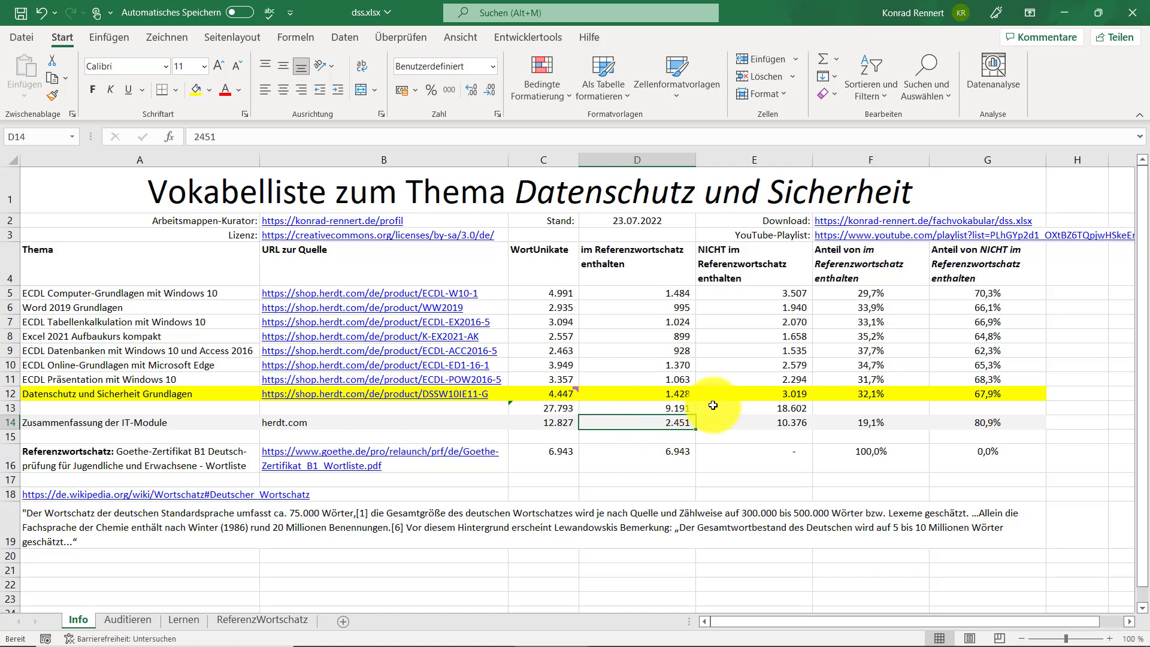
Step: Compare the column sum in E13 with the IT module summary in E14, and clear the sums from C13:E13
left_click(749, 410)
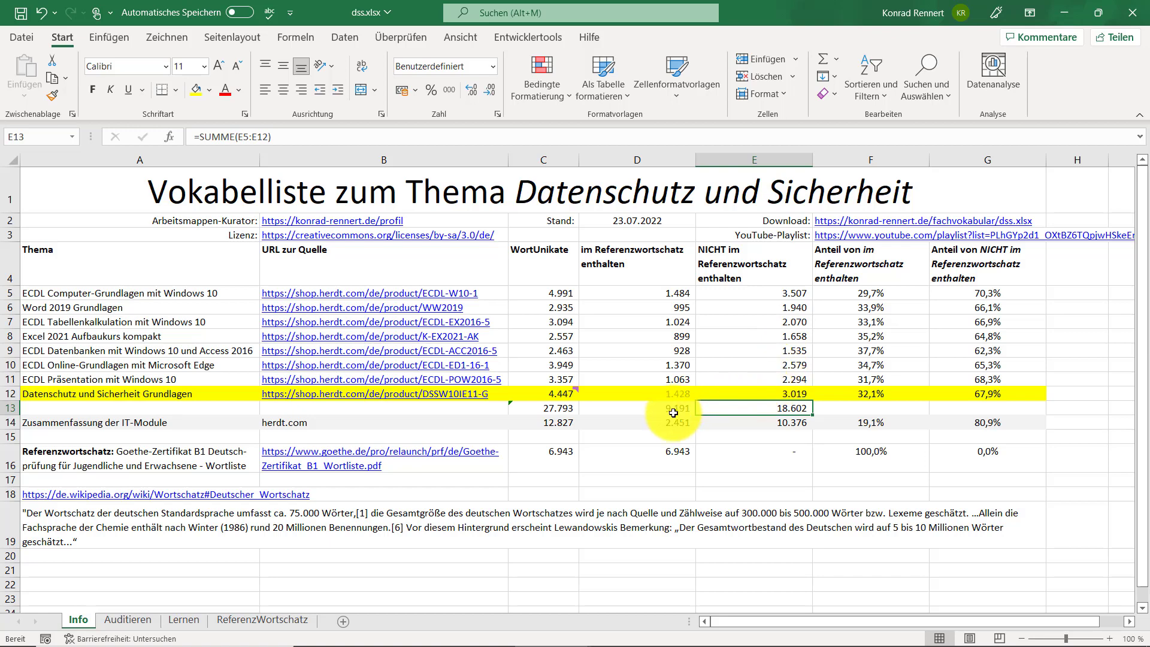
left_click(762, 425)
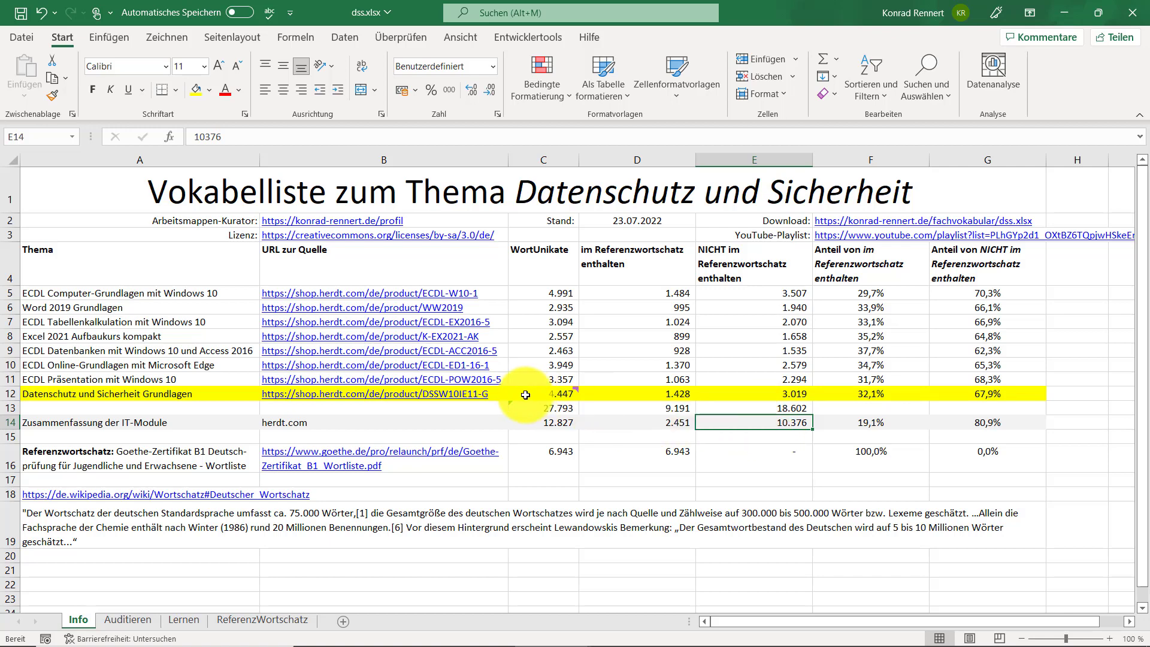
left_click(541, 410)
left_click_drag(541, 410, 744, 411)
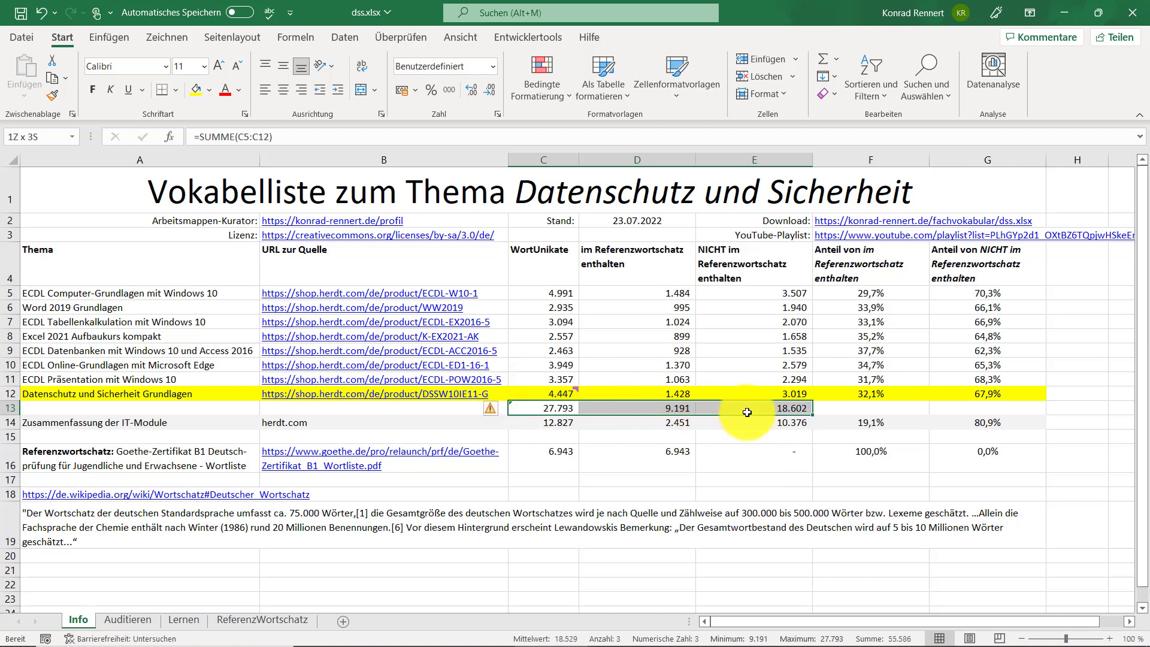
key("Delete")
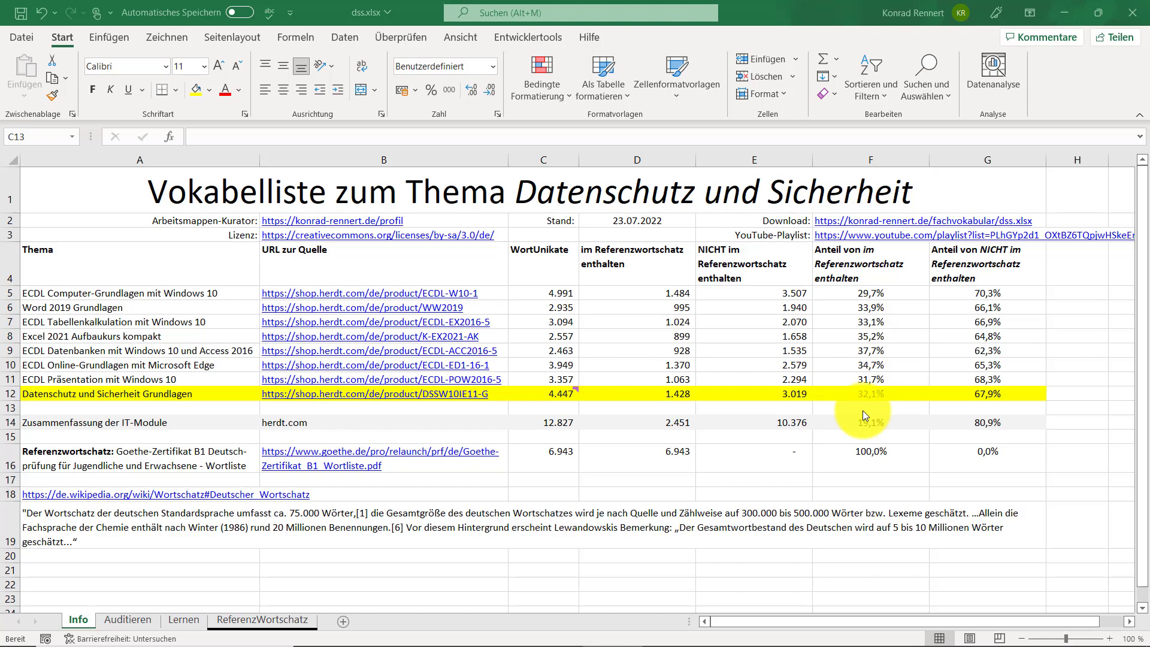
Step: Switch to the teams.xlsx workbook and view the shop page linked in B21 for Microsoft 365 – Microsoft Teams, then return to the workbook
mouse_move(665, 639)
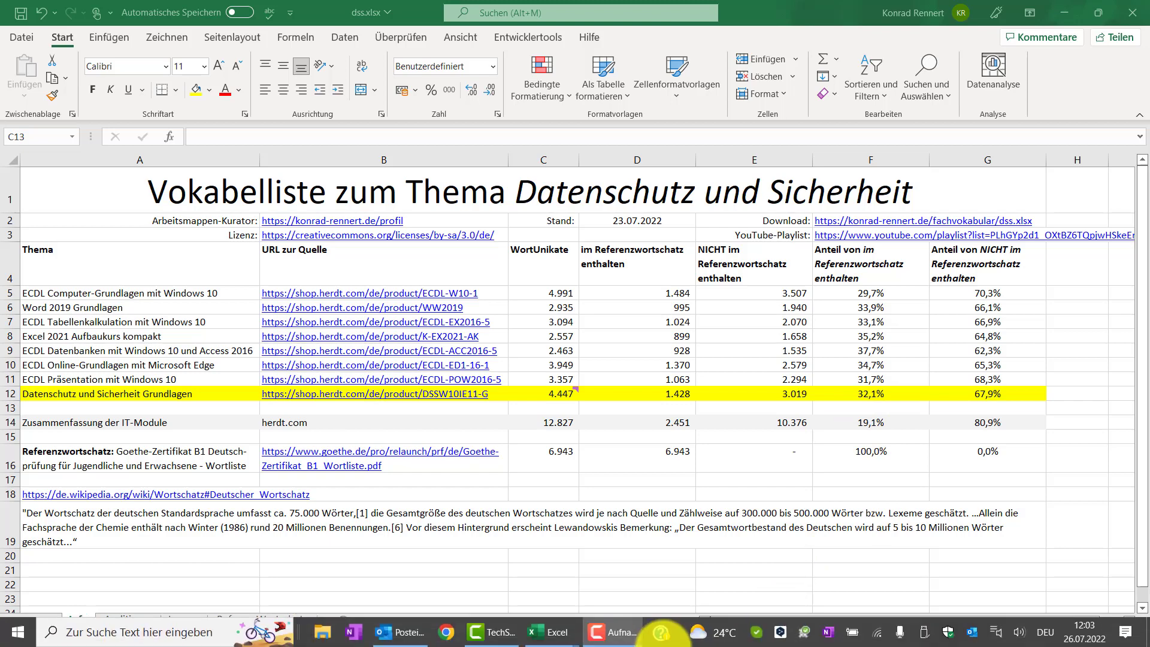
mouse_move(535, 636)
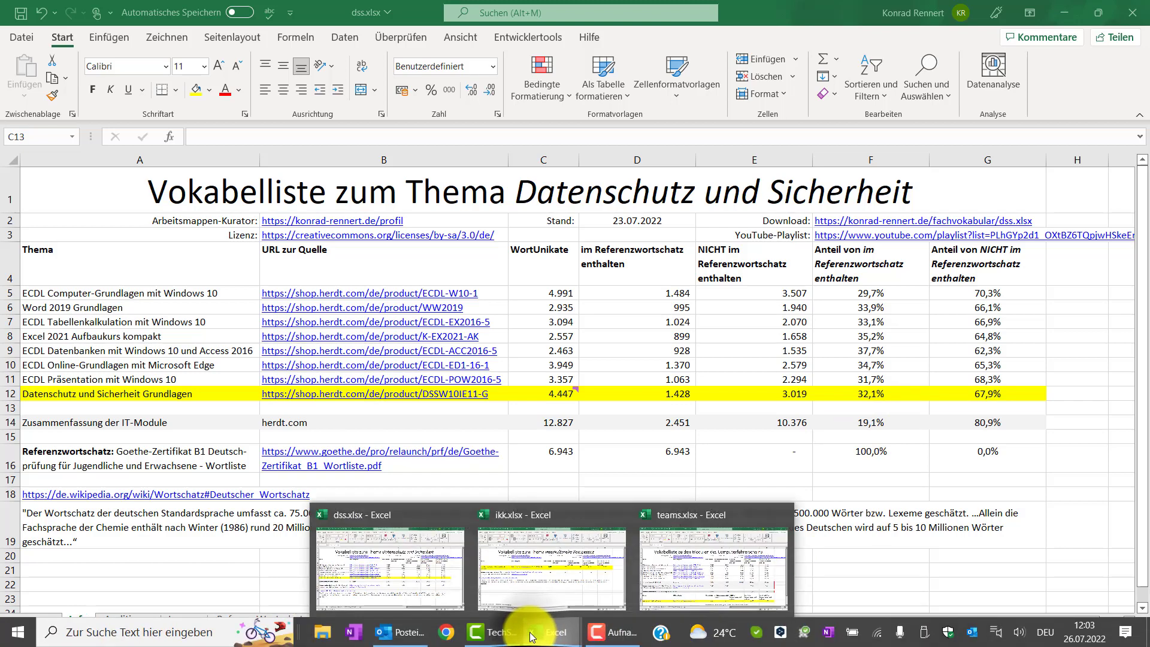
left_click(735, 548)
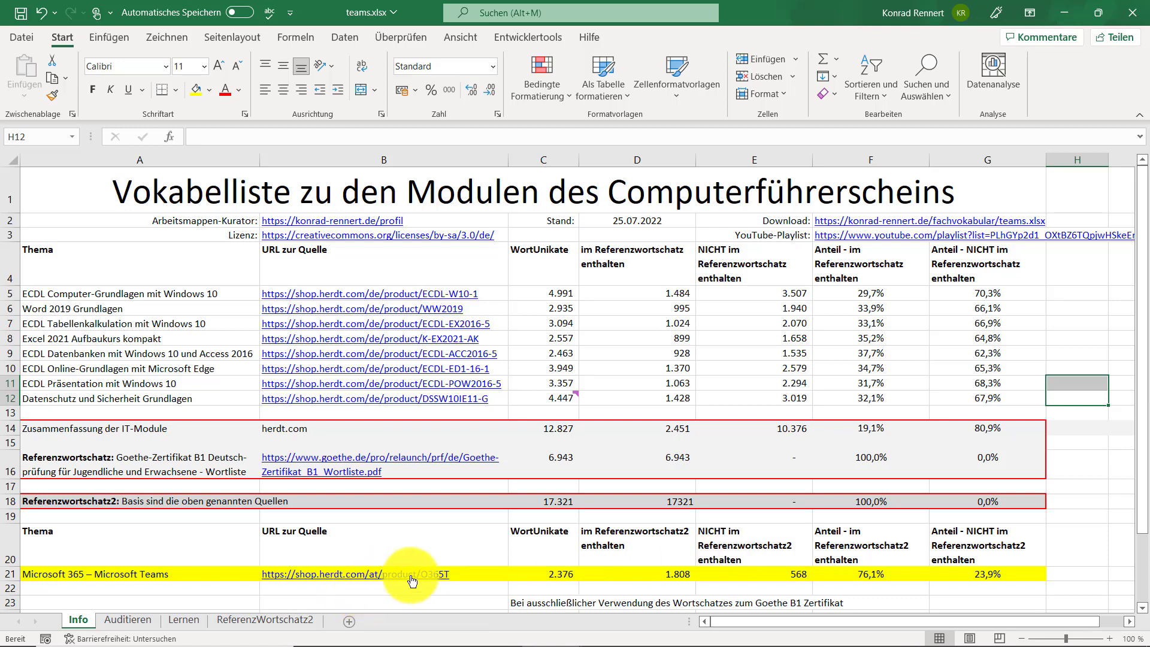
left_click(479, 574)
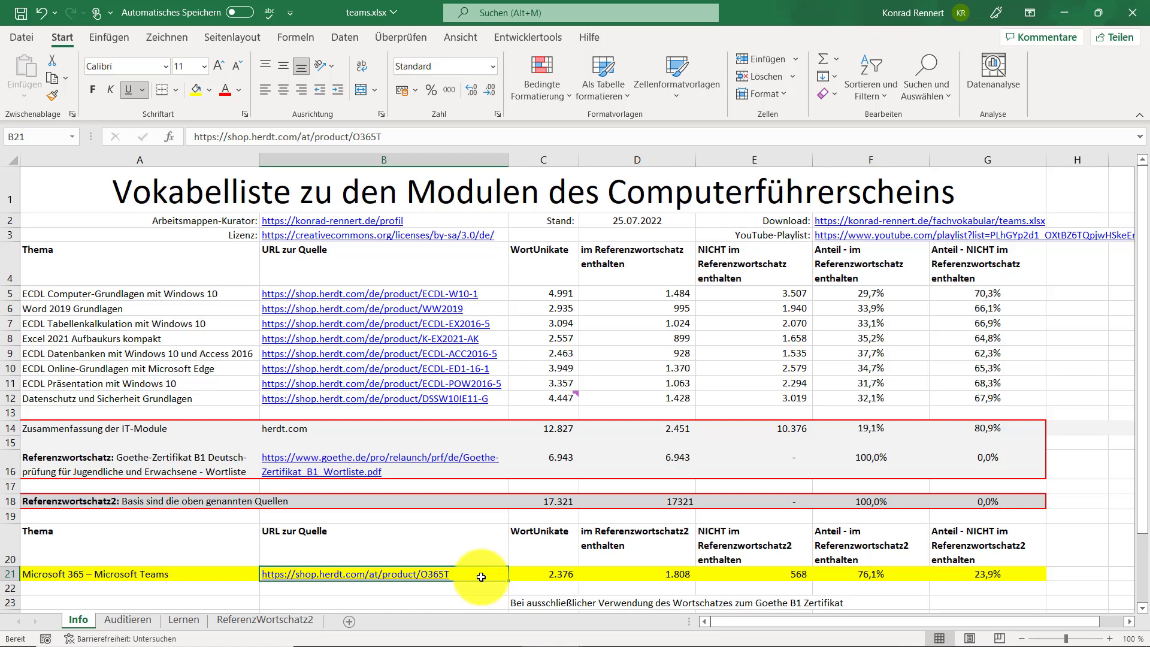
left_click(408, 581)
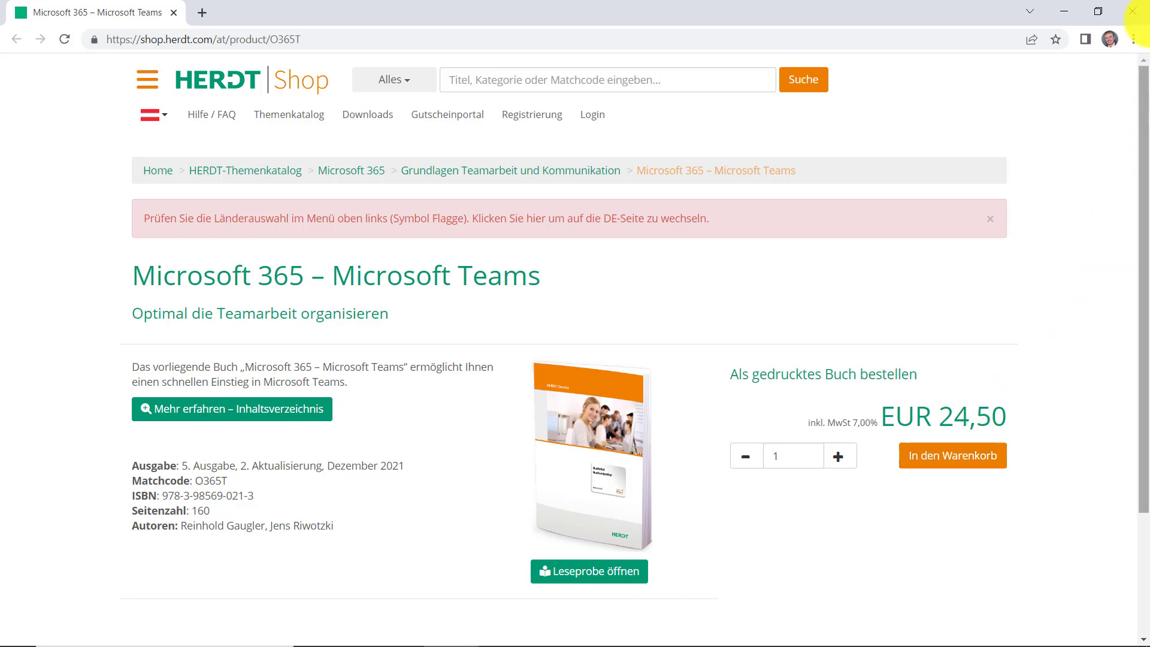
left_click(1065, 10)
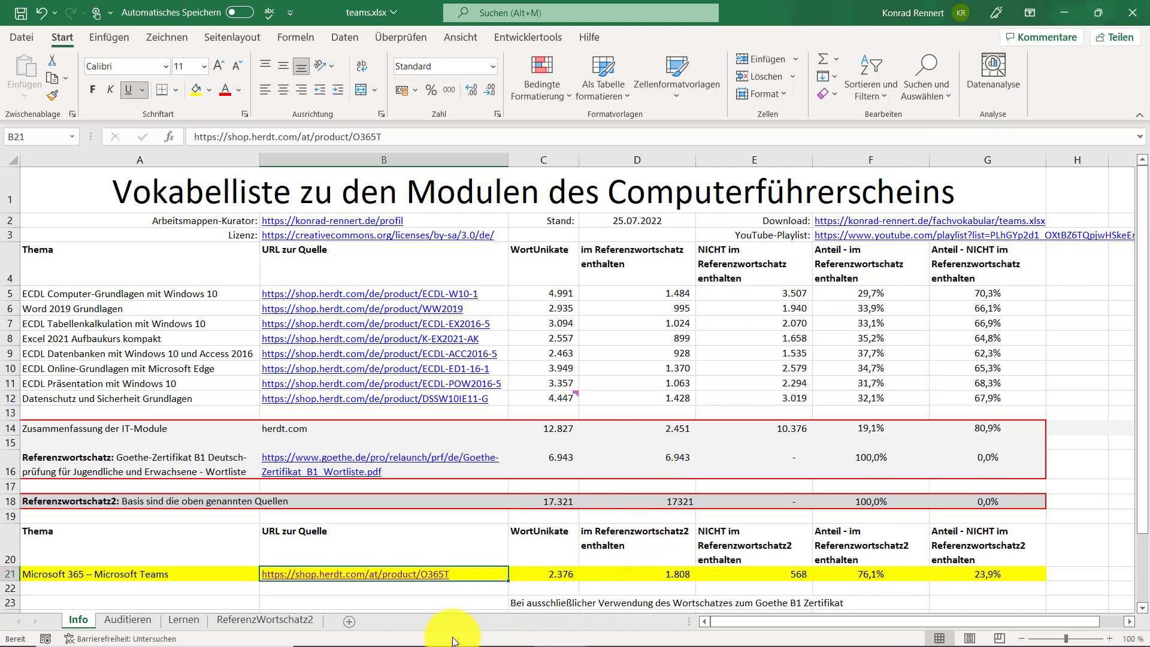
Step: Examine the word list on the Auditieren sheet through its last entry, and view the ReferenzWortschatz2 sheet
left_click(117, 621)
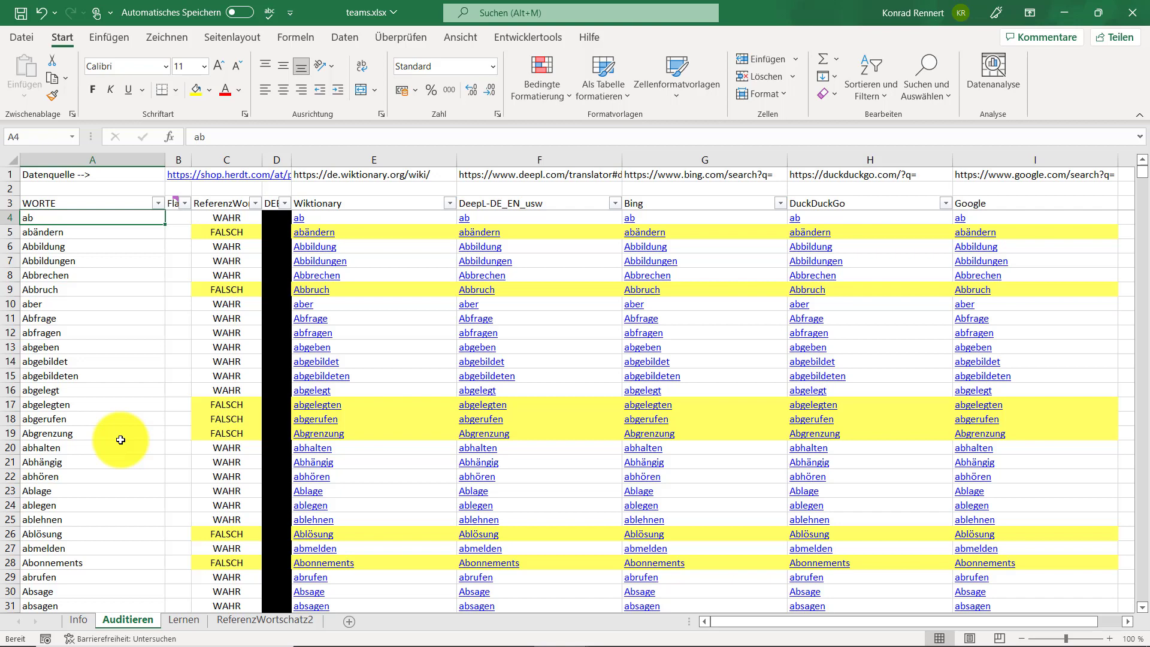
key("ctrl+Down")
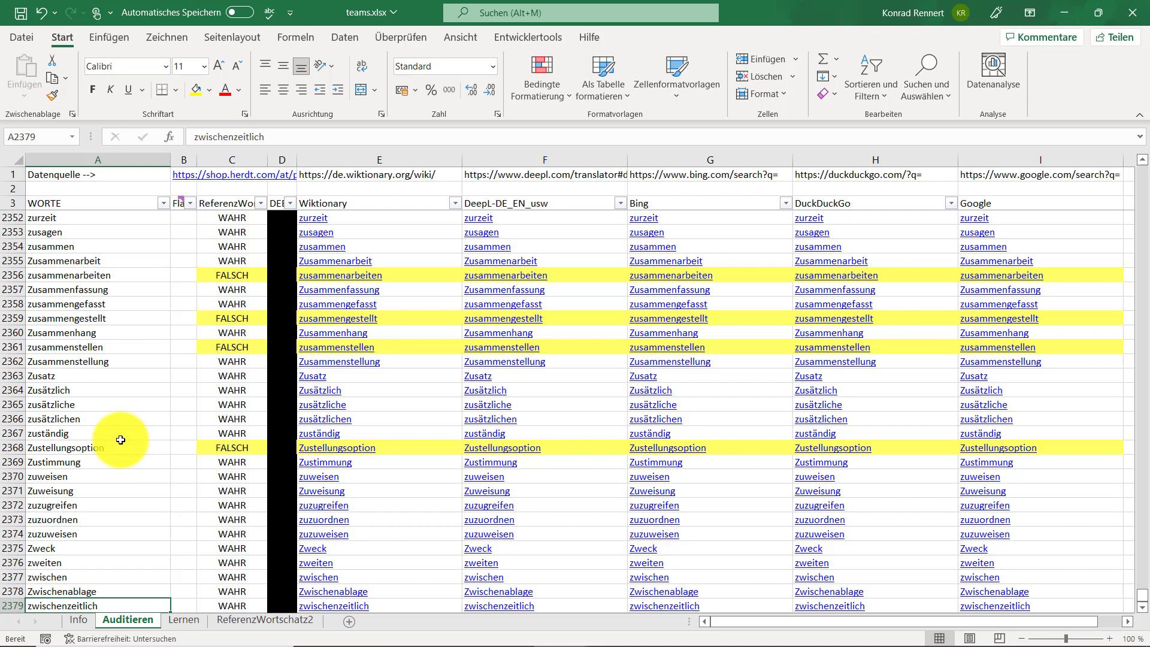
left_click(231, 621)
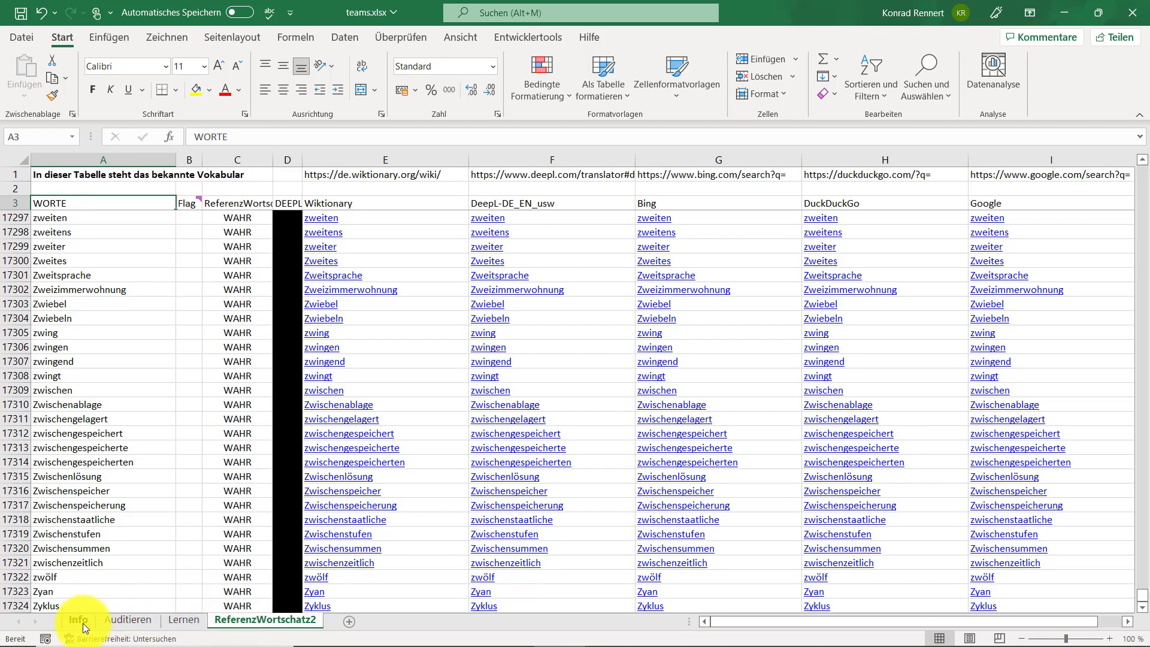
Step: On the Info sheet, check the combined word count of C14:C16 against Referenzwortschatz2 and review the Microsoft Teams rows below
left_click(83, 624)
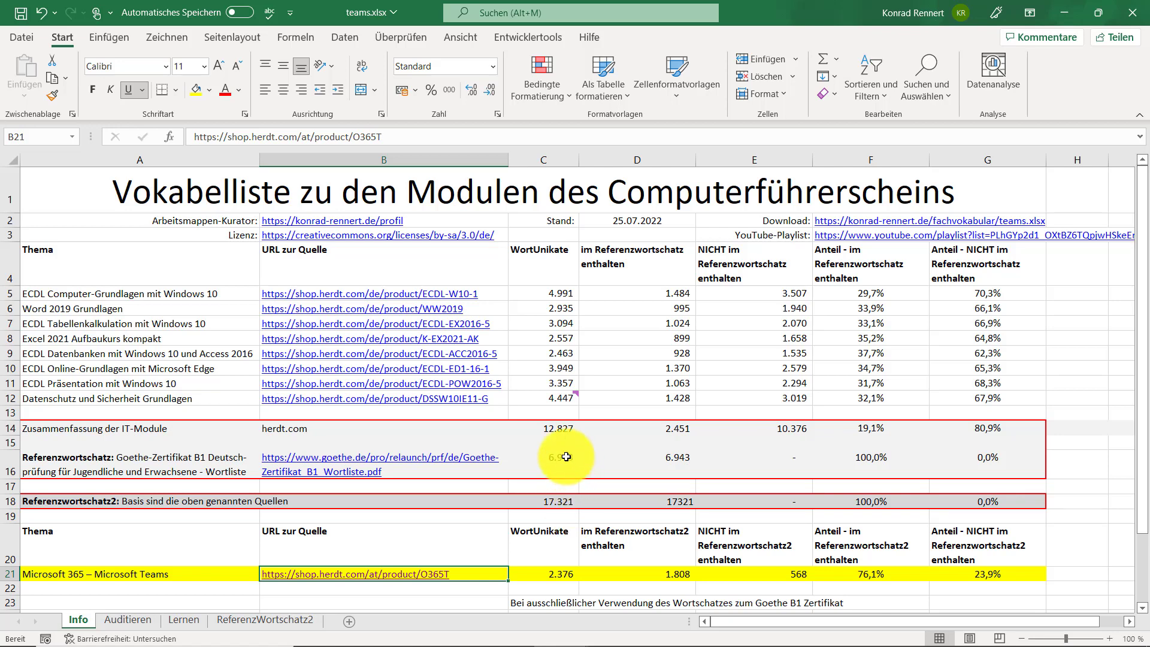
left_click_drag(554, 428, 548, 475)
key("ctrl+d")
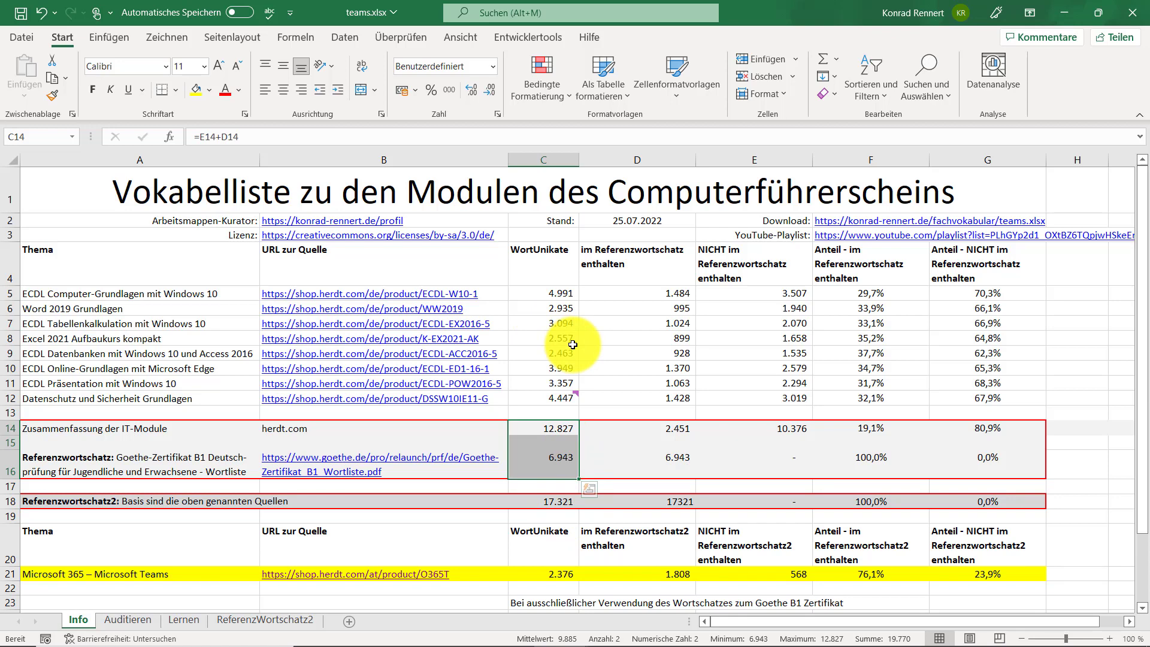
scroll(584, 368, "down", 1)
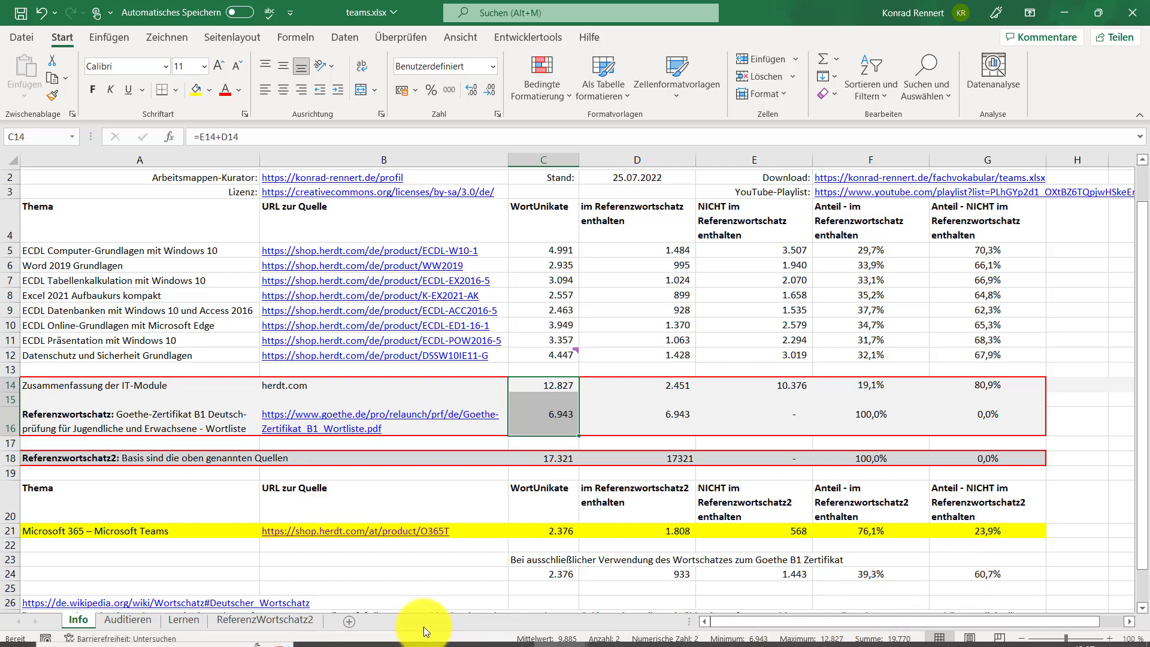
Step: Return to the word list on the Auditieren sheet of teams.xlsx
left_click(127, 620)
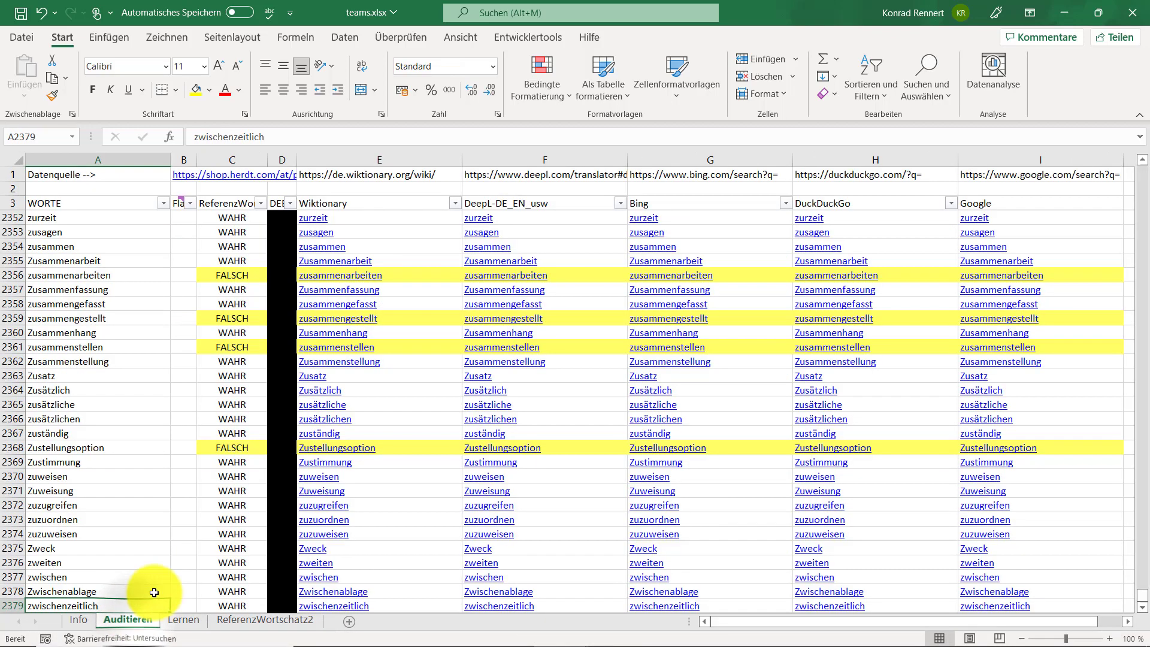